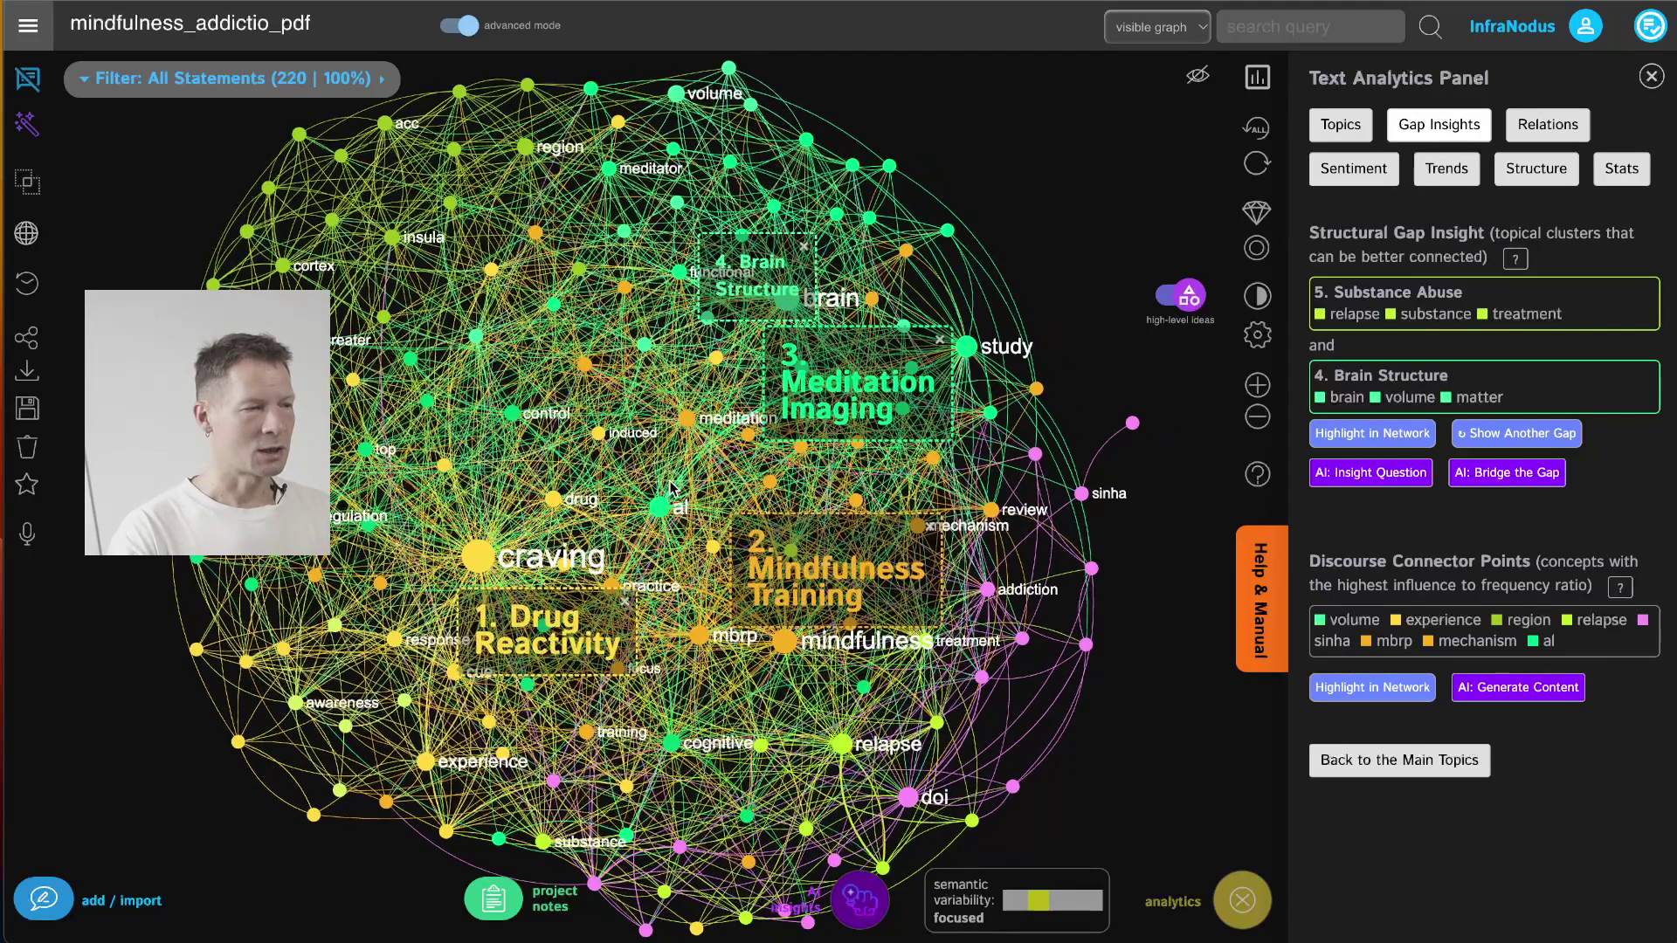
Step: Hide the AI cluster labels, then filter and unfilter the craving, brain and mindfulness nodes
left_click(1184, 299)
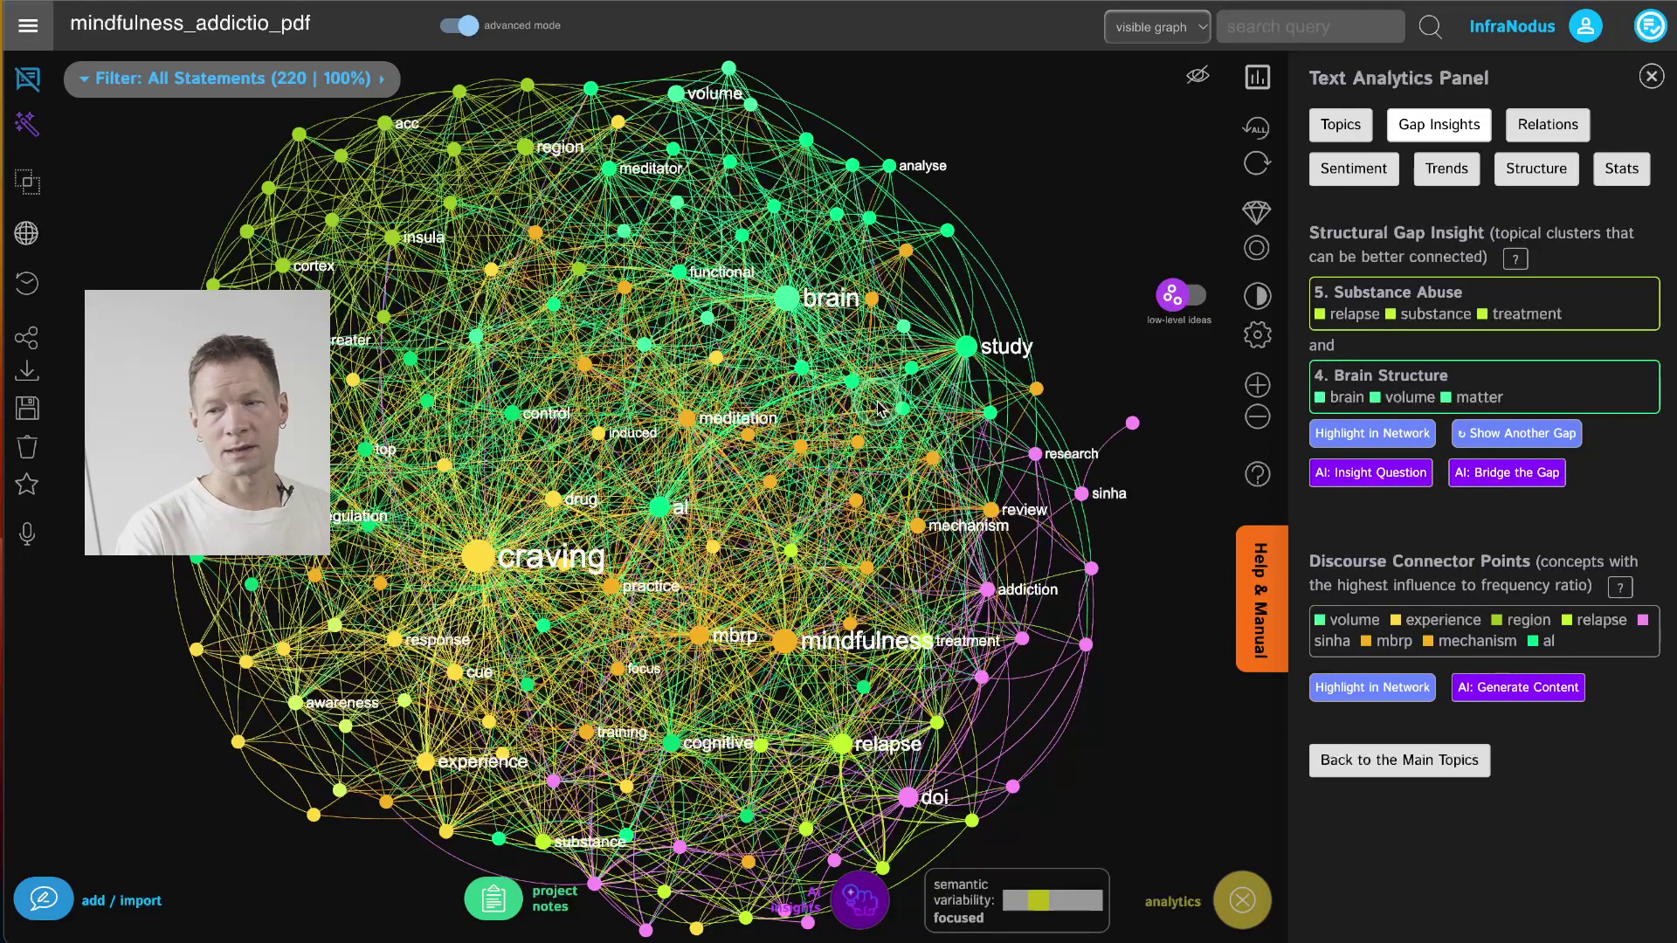
left_click(470, 563)
left_click(472, 559)
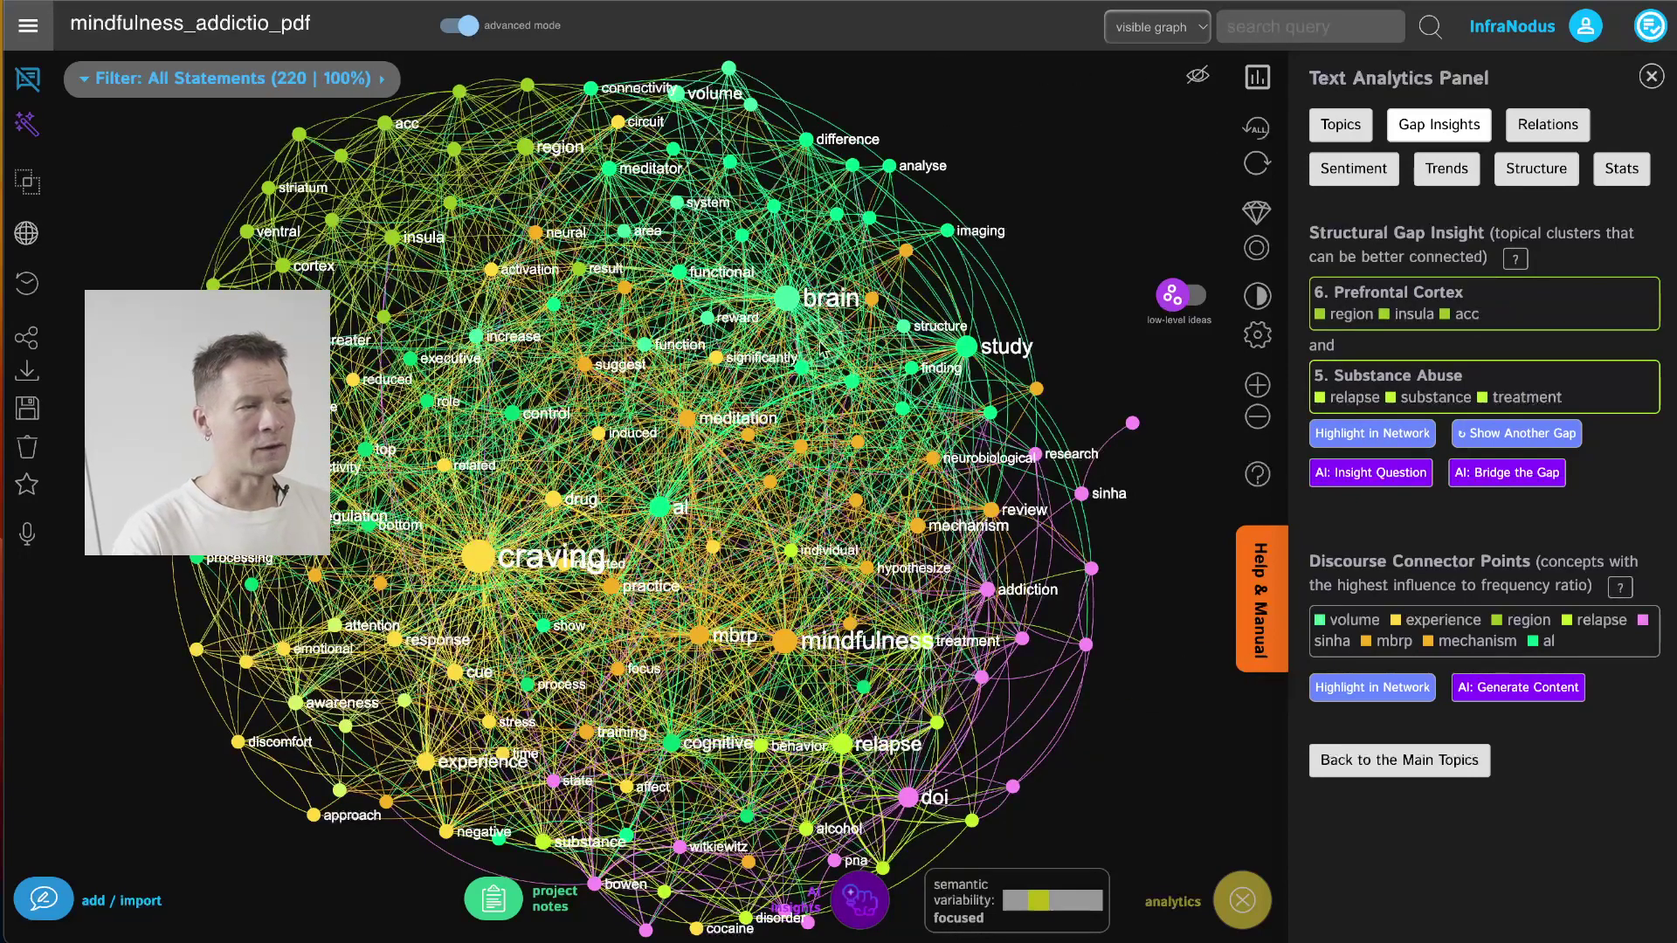
left_click(786, 298)
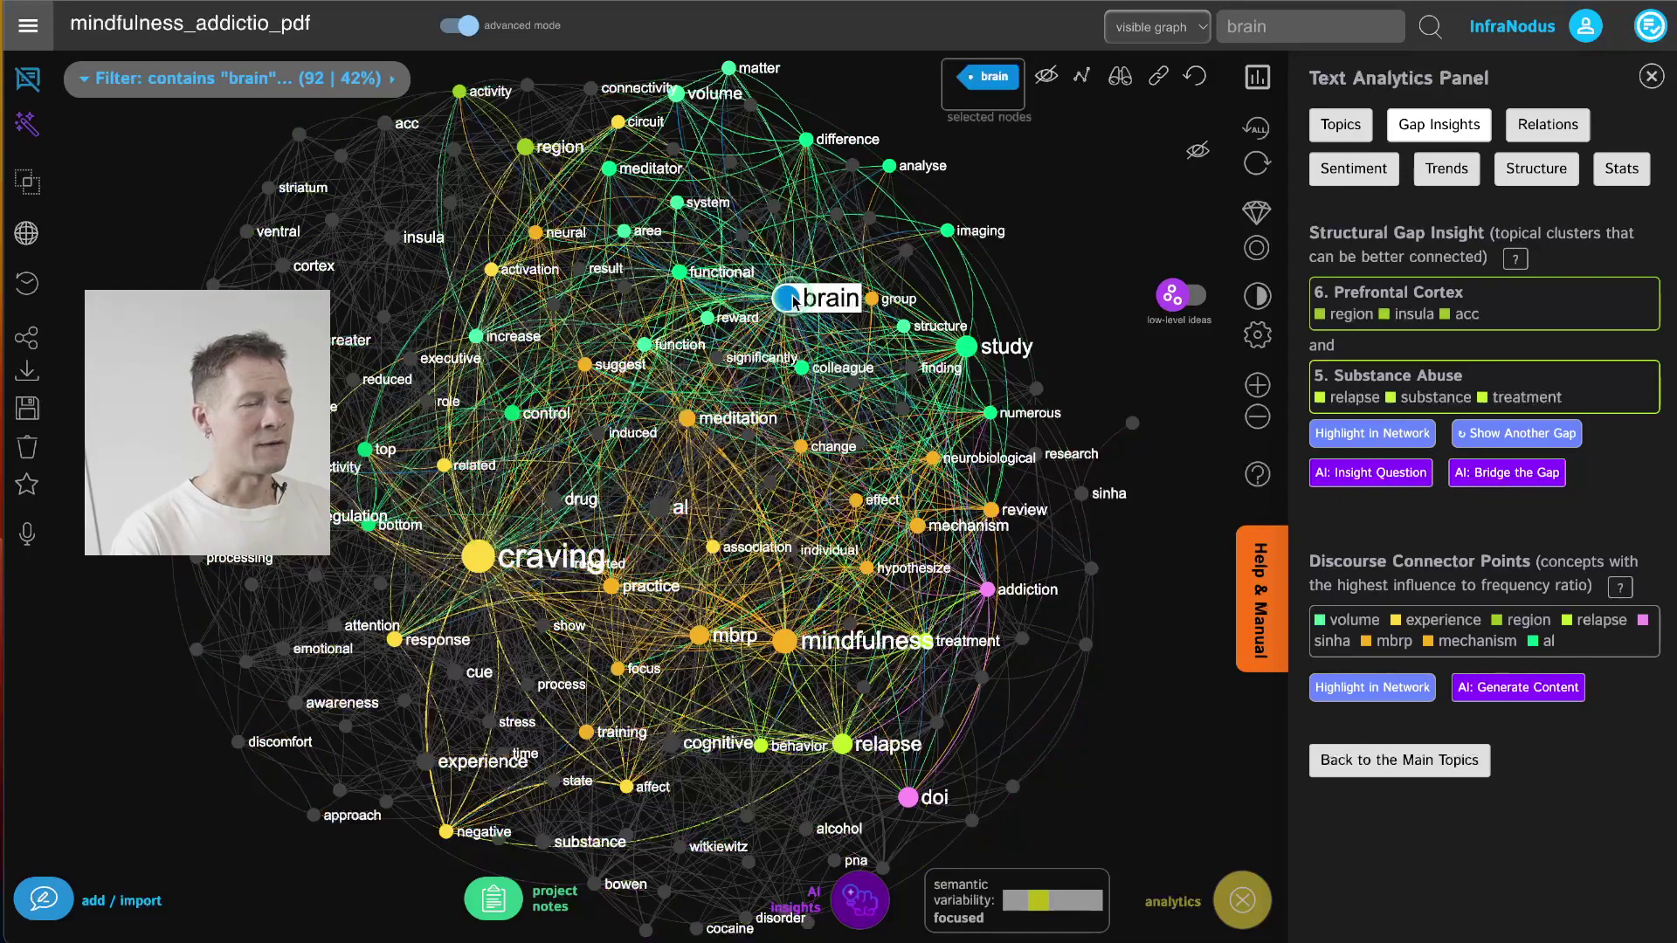
left_click(766, 666)
left_click(783, 641)
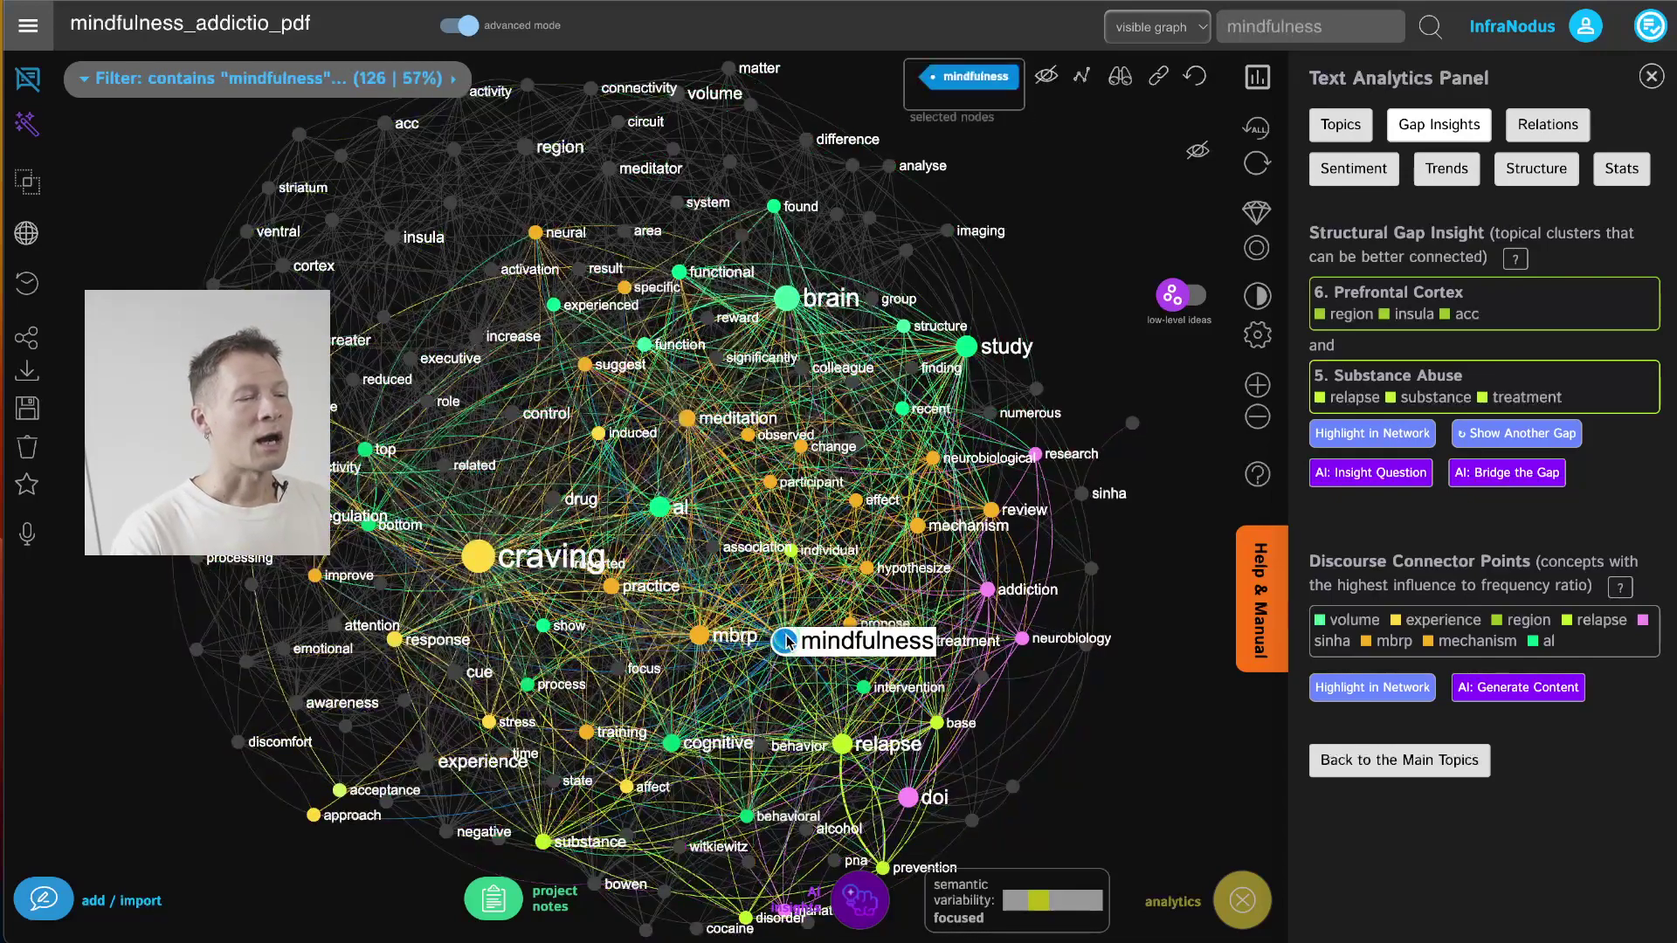
left_click(781, 645)
Step: List the topical clusters and briefly filter to Drug Reactivity and Mindfulness Training
left_click(1340, 124)
left_click(1517, 265)
left_click(1516, 267)
left_click(1511, 332)
left_click(1512, 333)
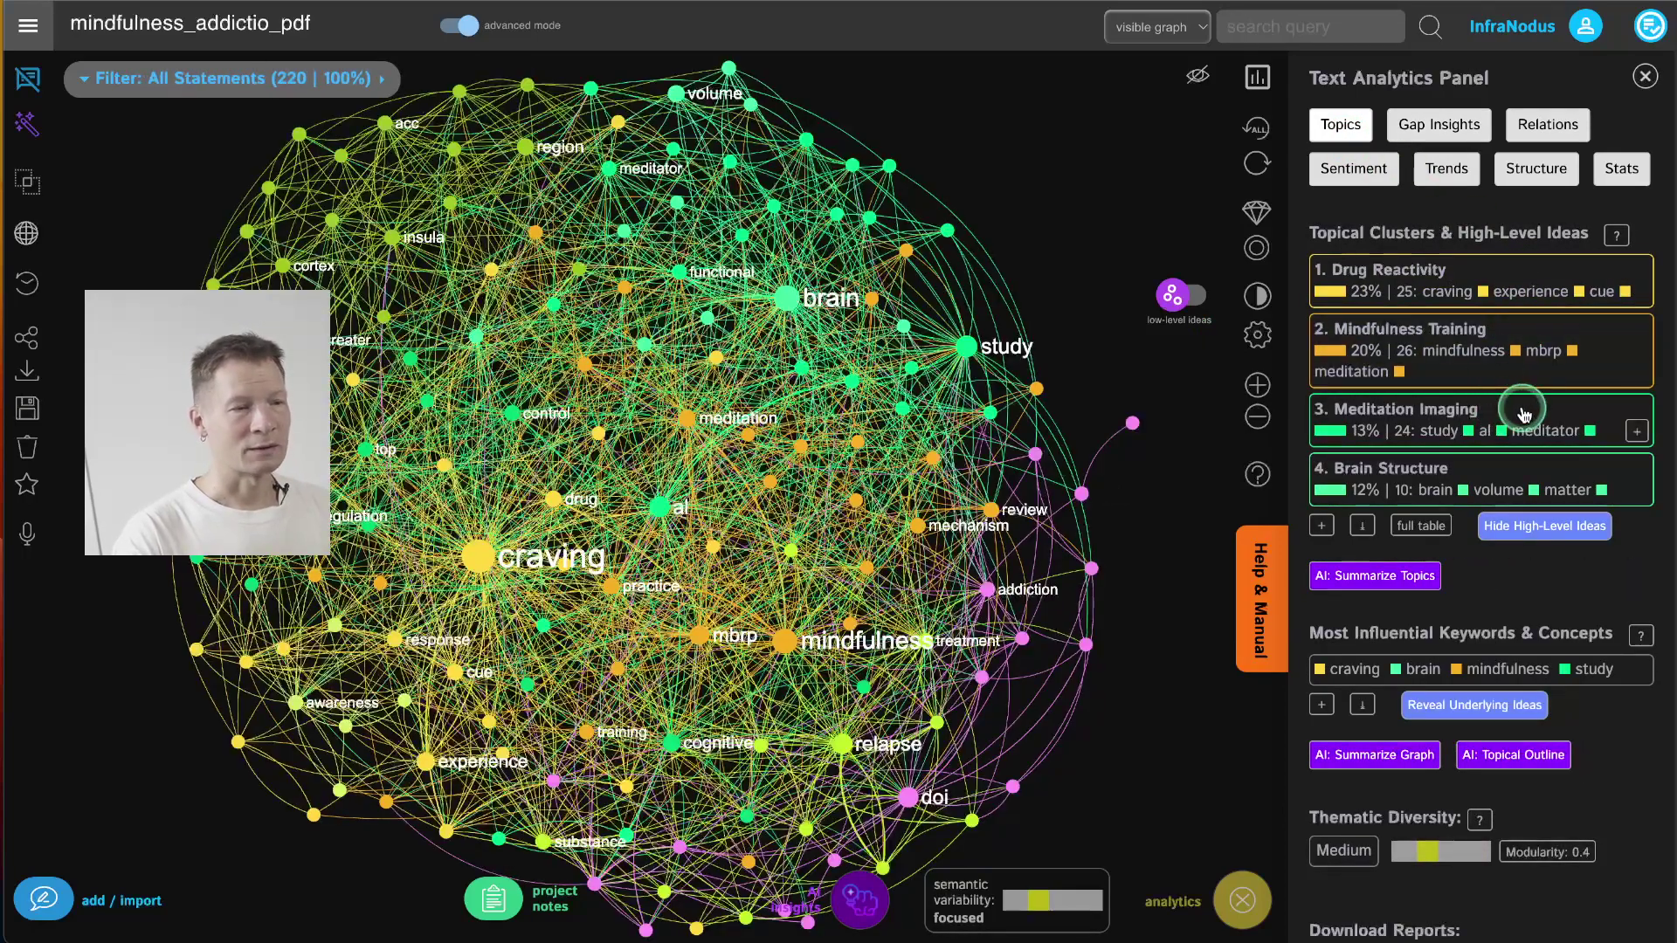
Step: Clear the Meditation Imaging topic filter and bring back the AI-generated cluster labels
left_click(1520, 412)
left_click(1524, 414)
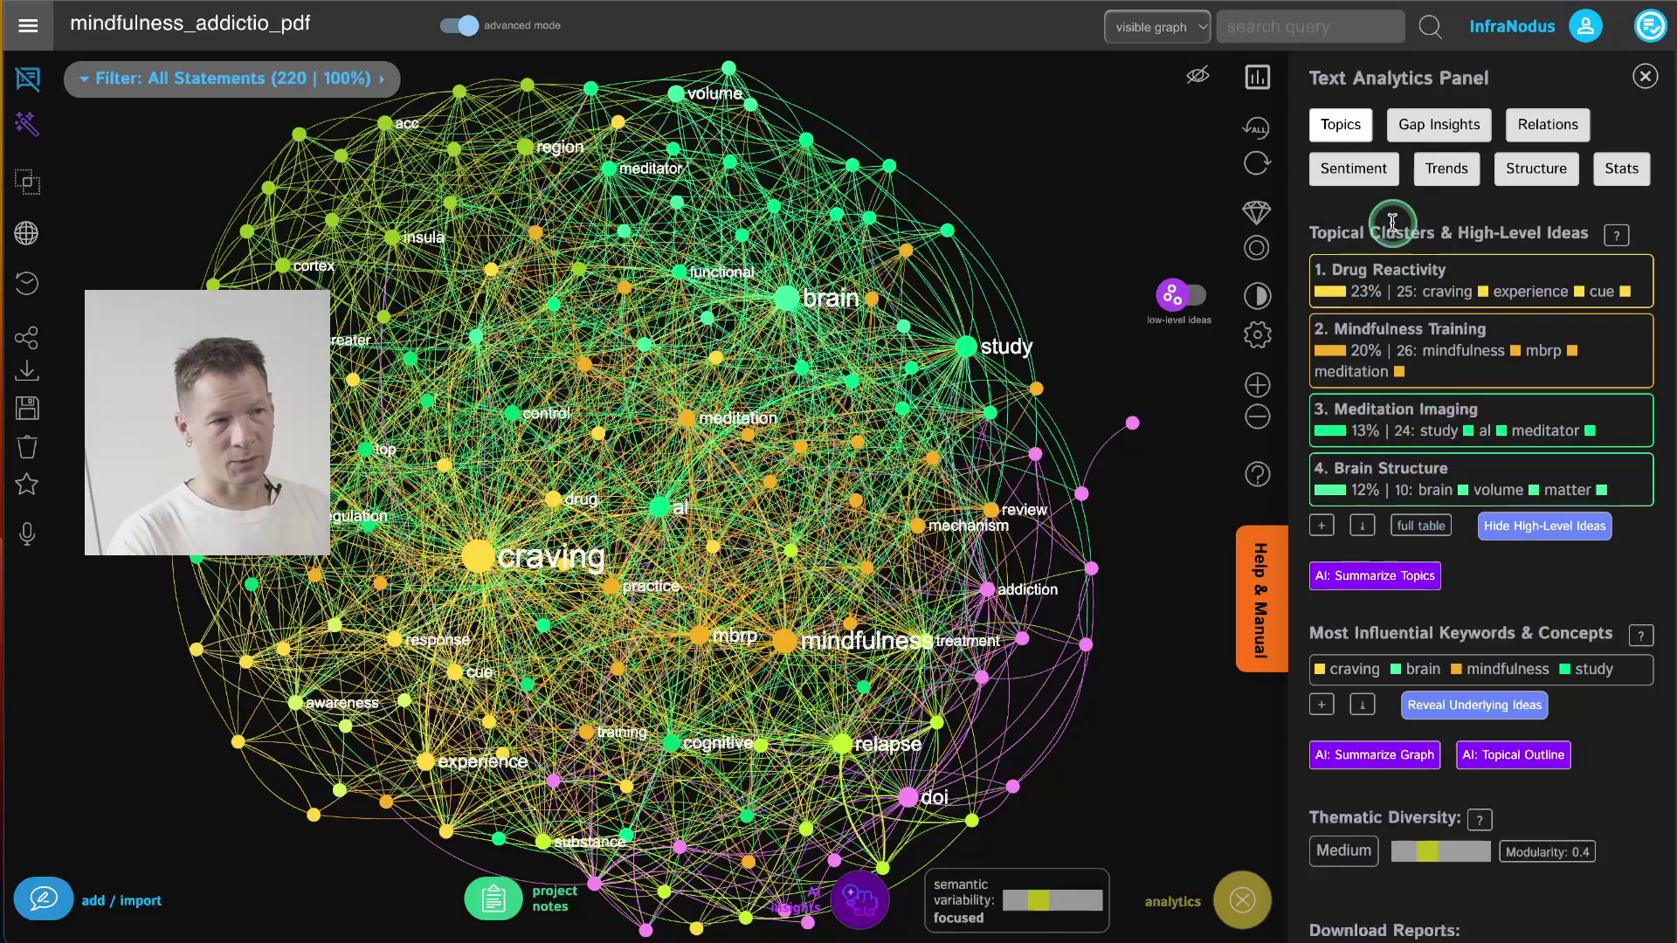
left_click(1187, 294)
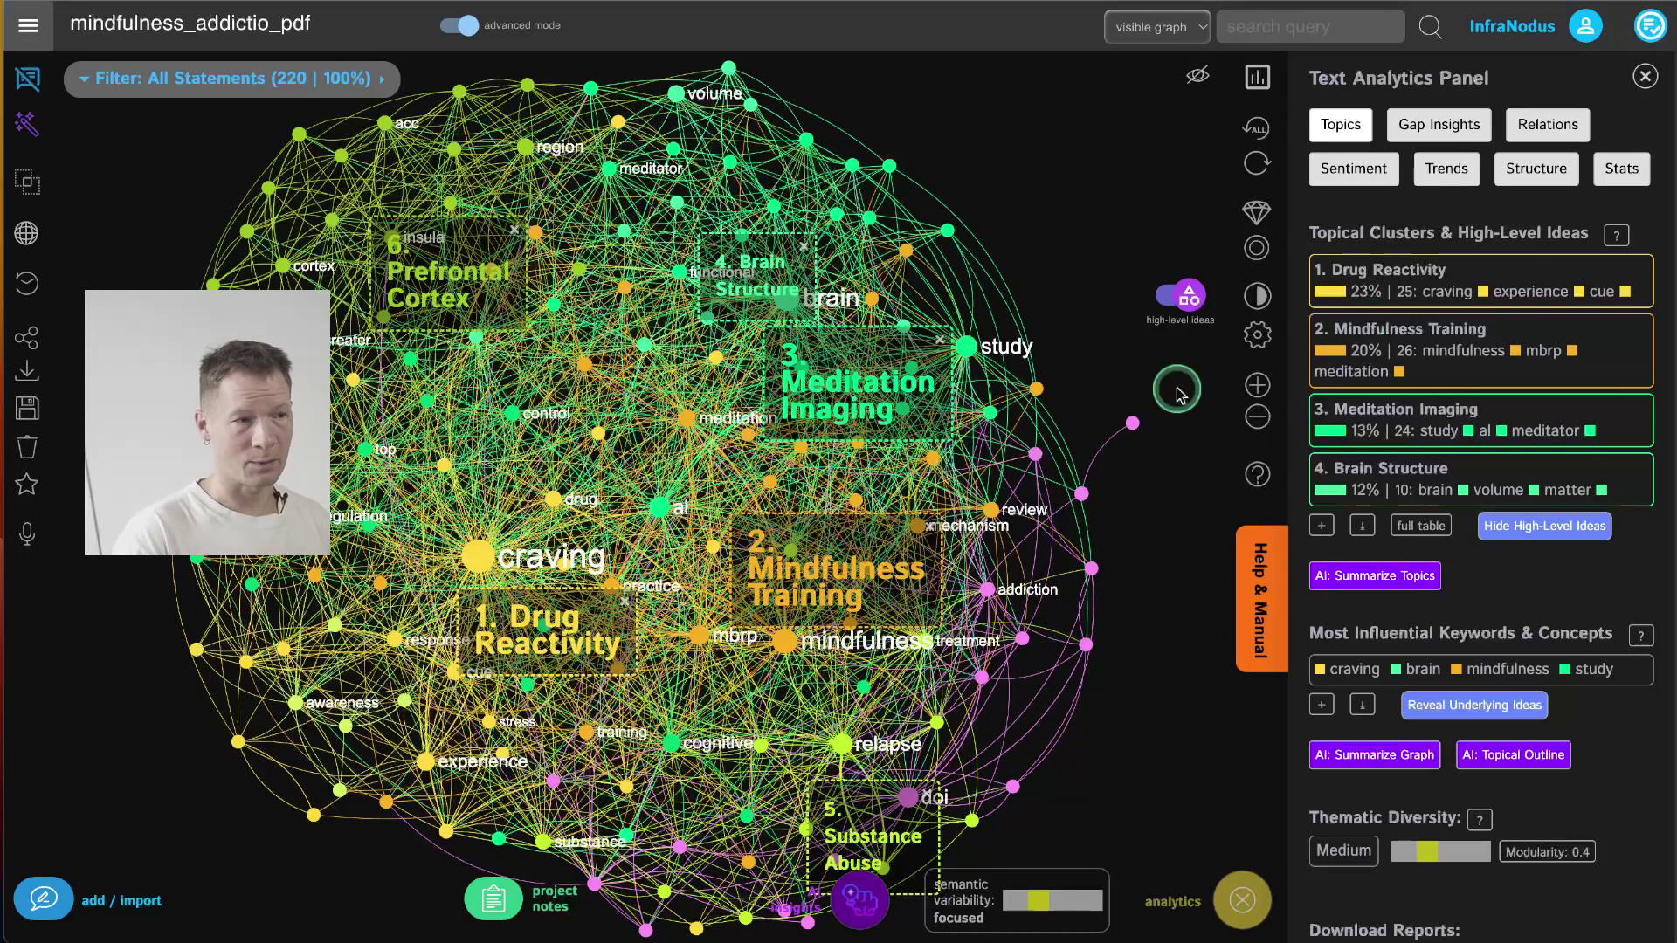
Step: Show the AI insight suggesting a bridge between Prefrontal Cortex and Substance Abuse
left_click(845, 897)
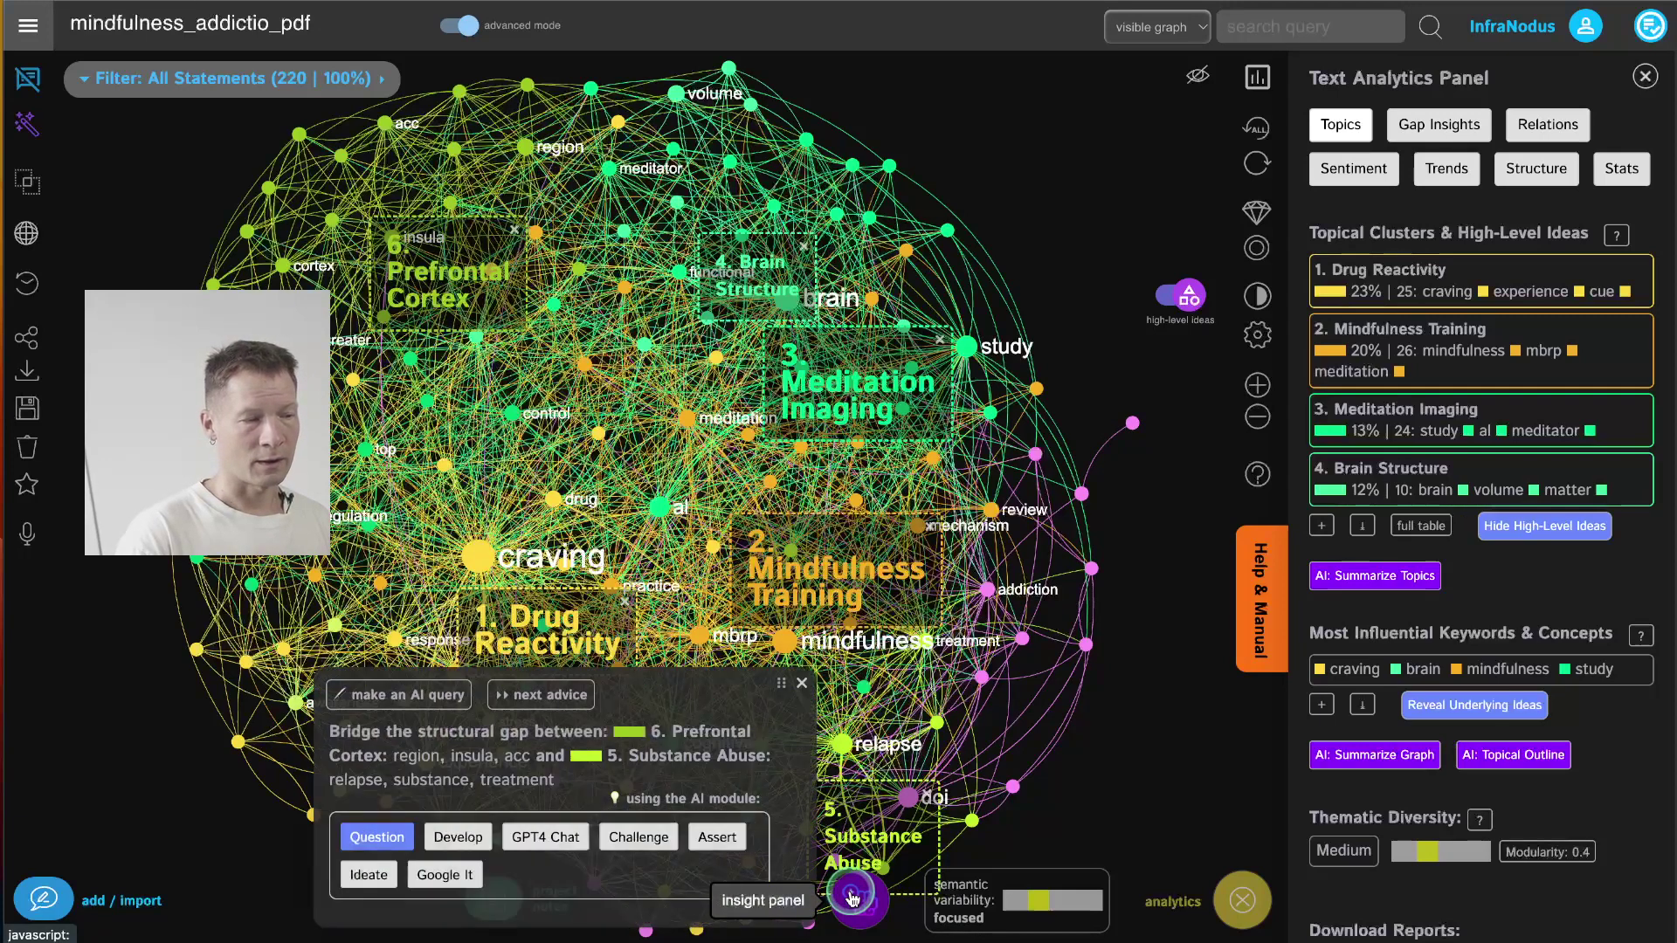
left_click(424, 709)
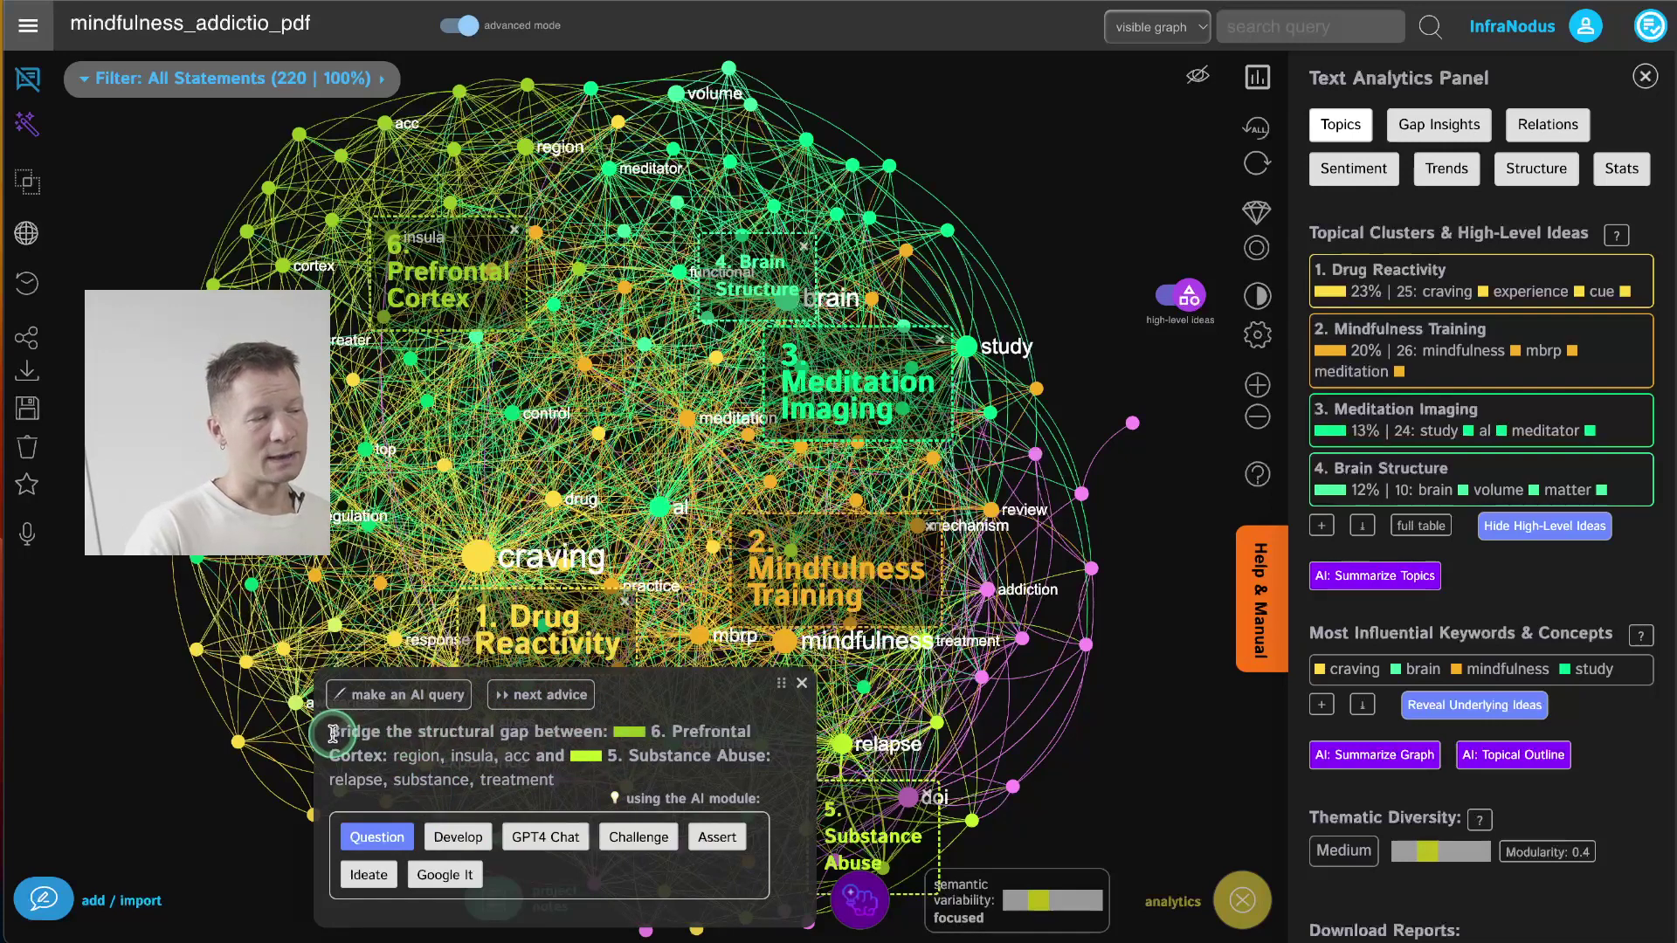
left_click_drag(332, 733, 367, 733)
left_click(401, 736)
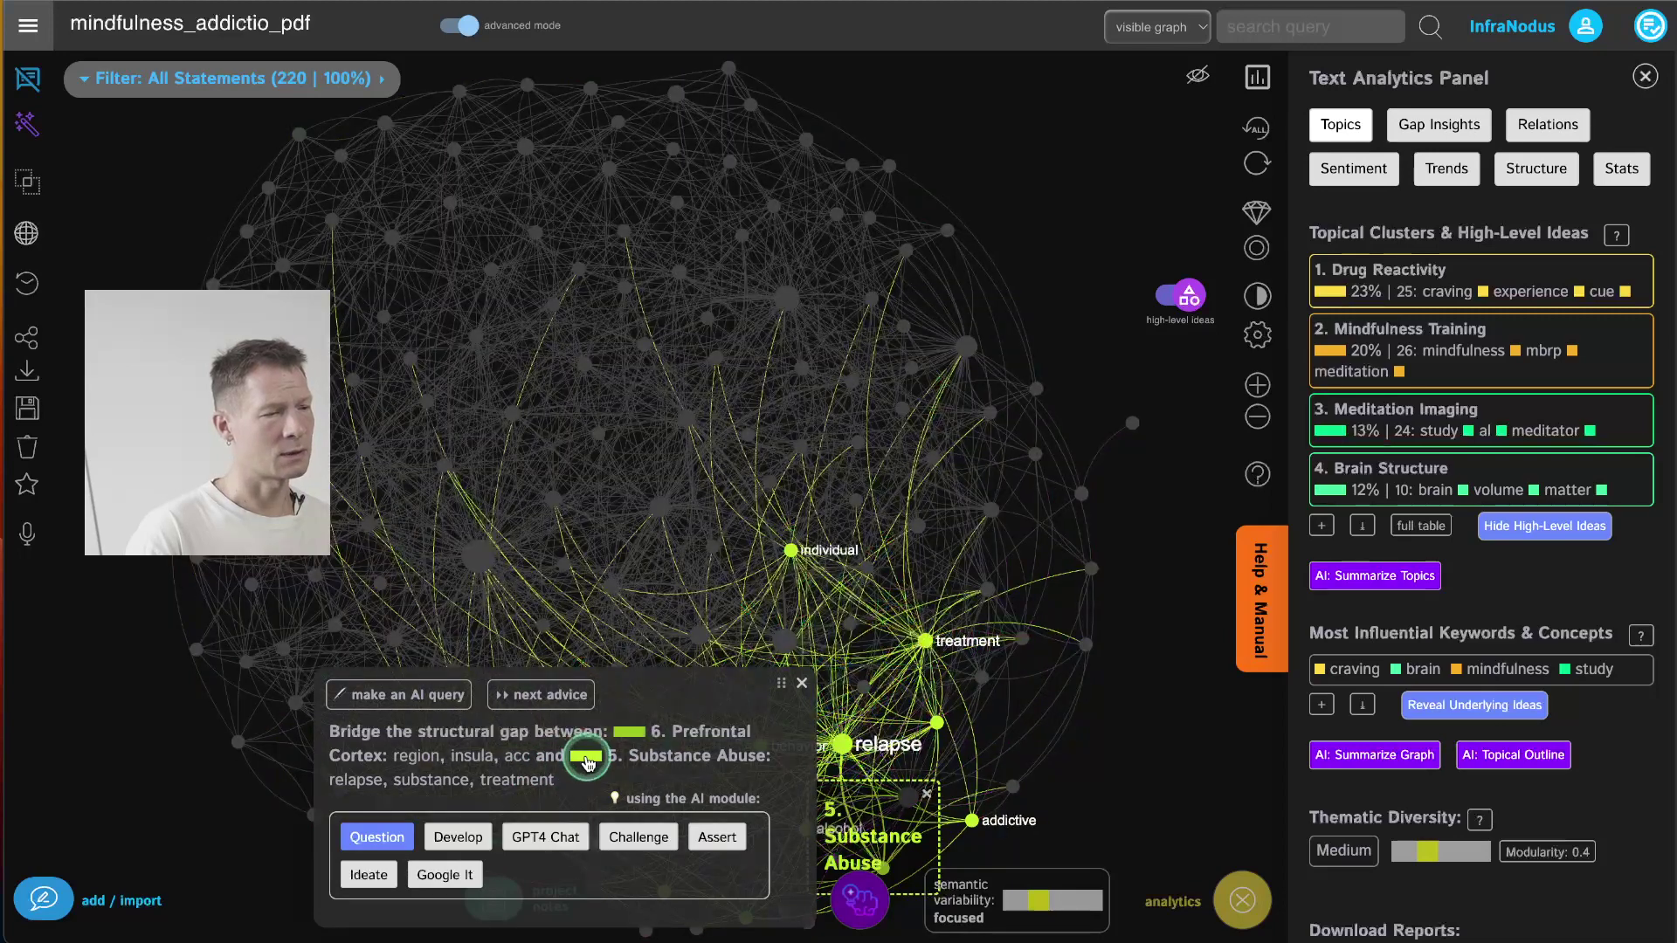
Step: Highlight the Prefrontal Cortex and Substance Abuse gap clusters in the network
left_click(1437, 127)
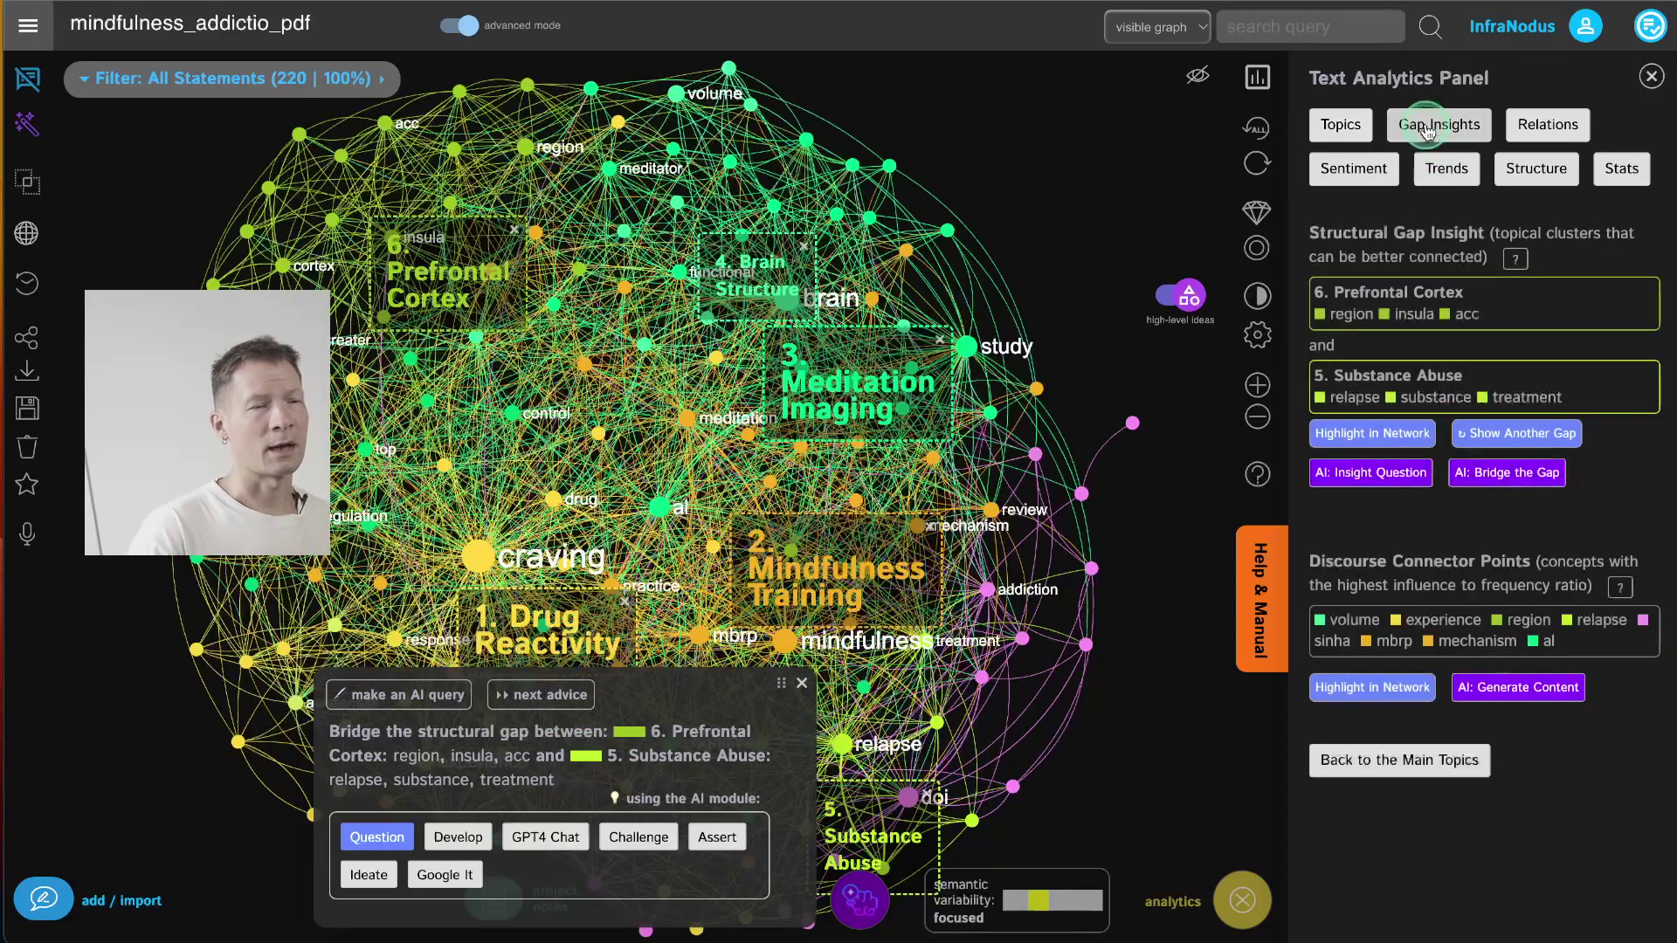
left_click(1373, 434)
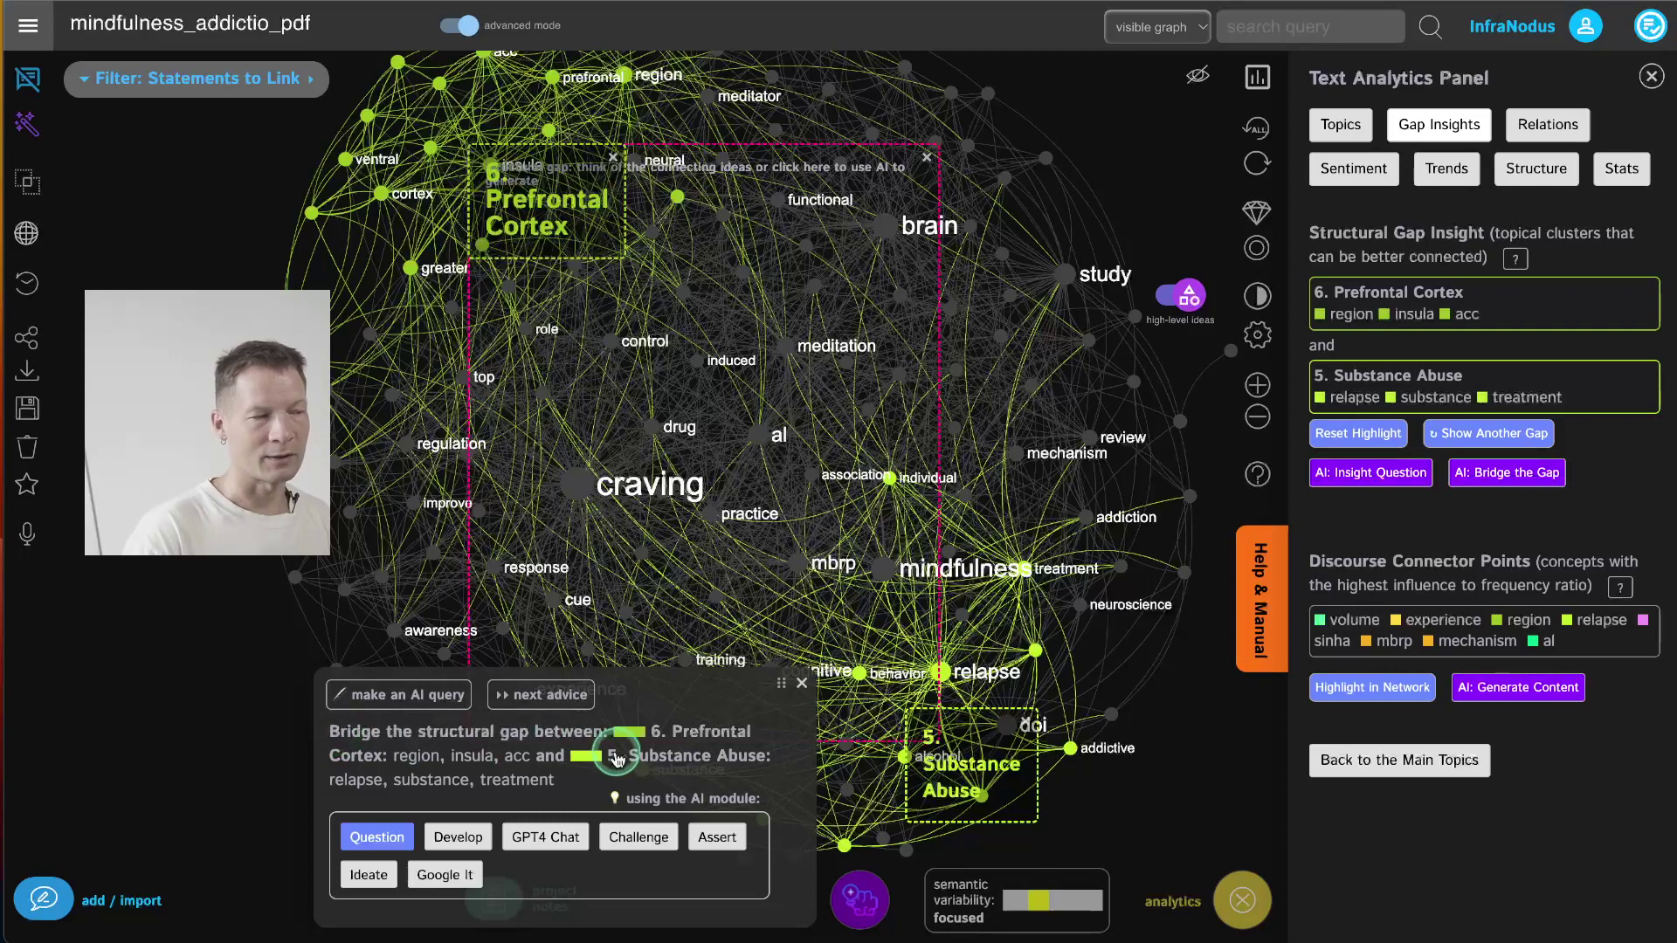
left_click_drag(782, 481, 846, 468)
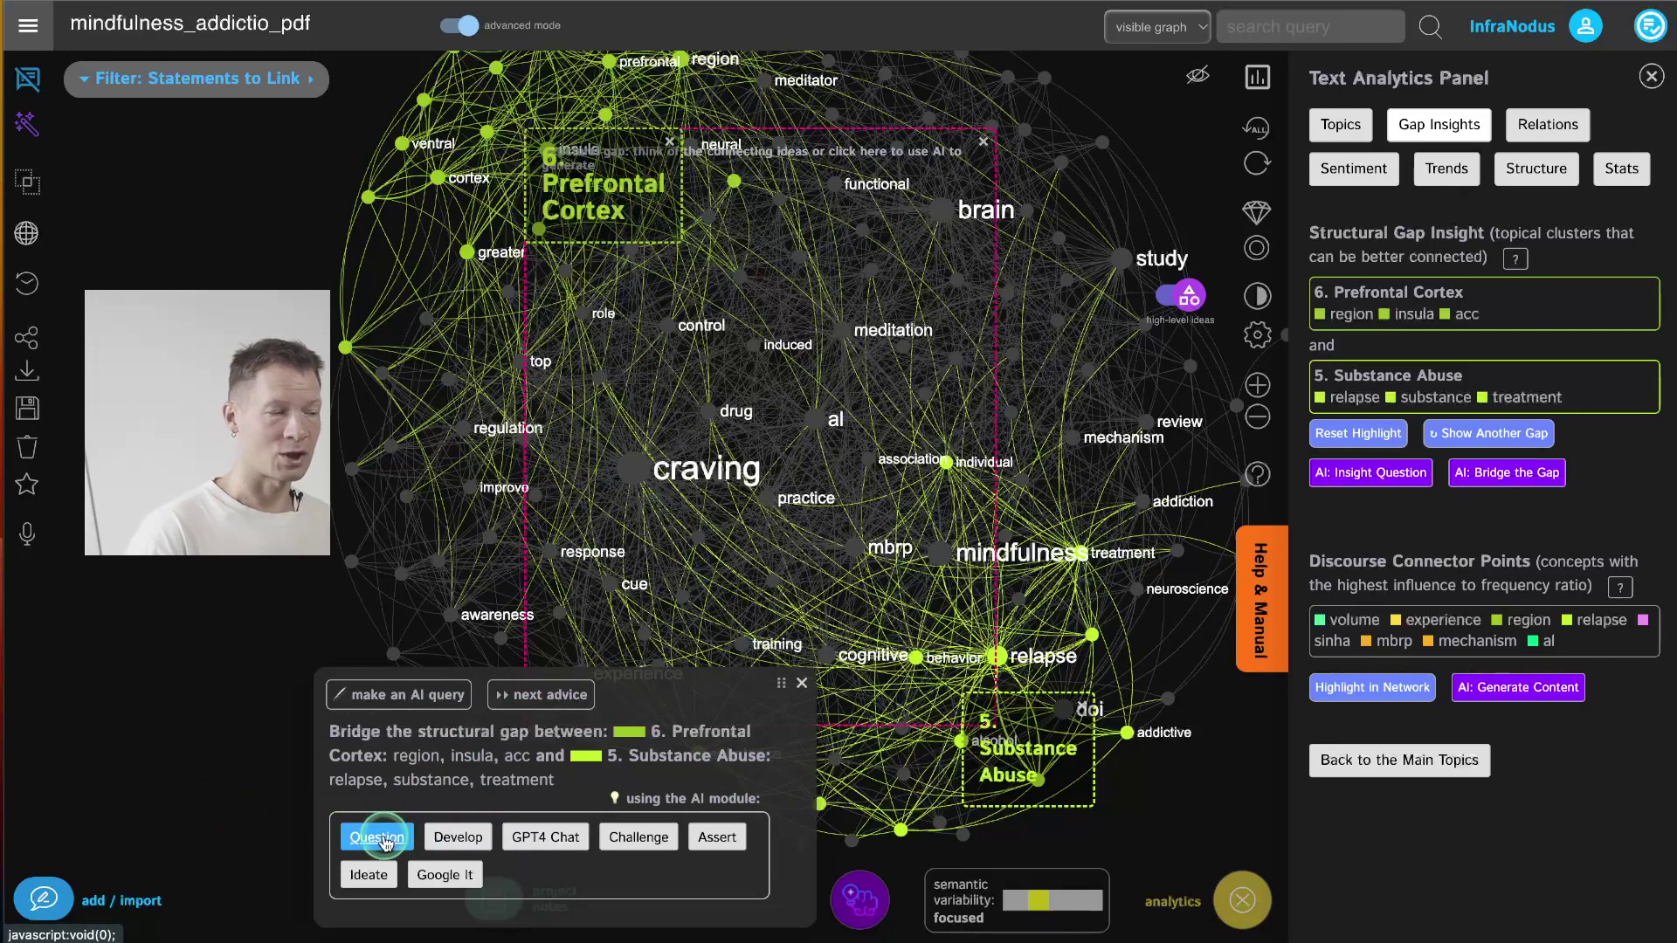
Step: Try the GPT4 Chat, Challenge and Ideate modules, then generate gap-bridging questions with Question
left_click(549, 847)
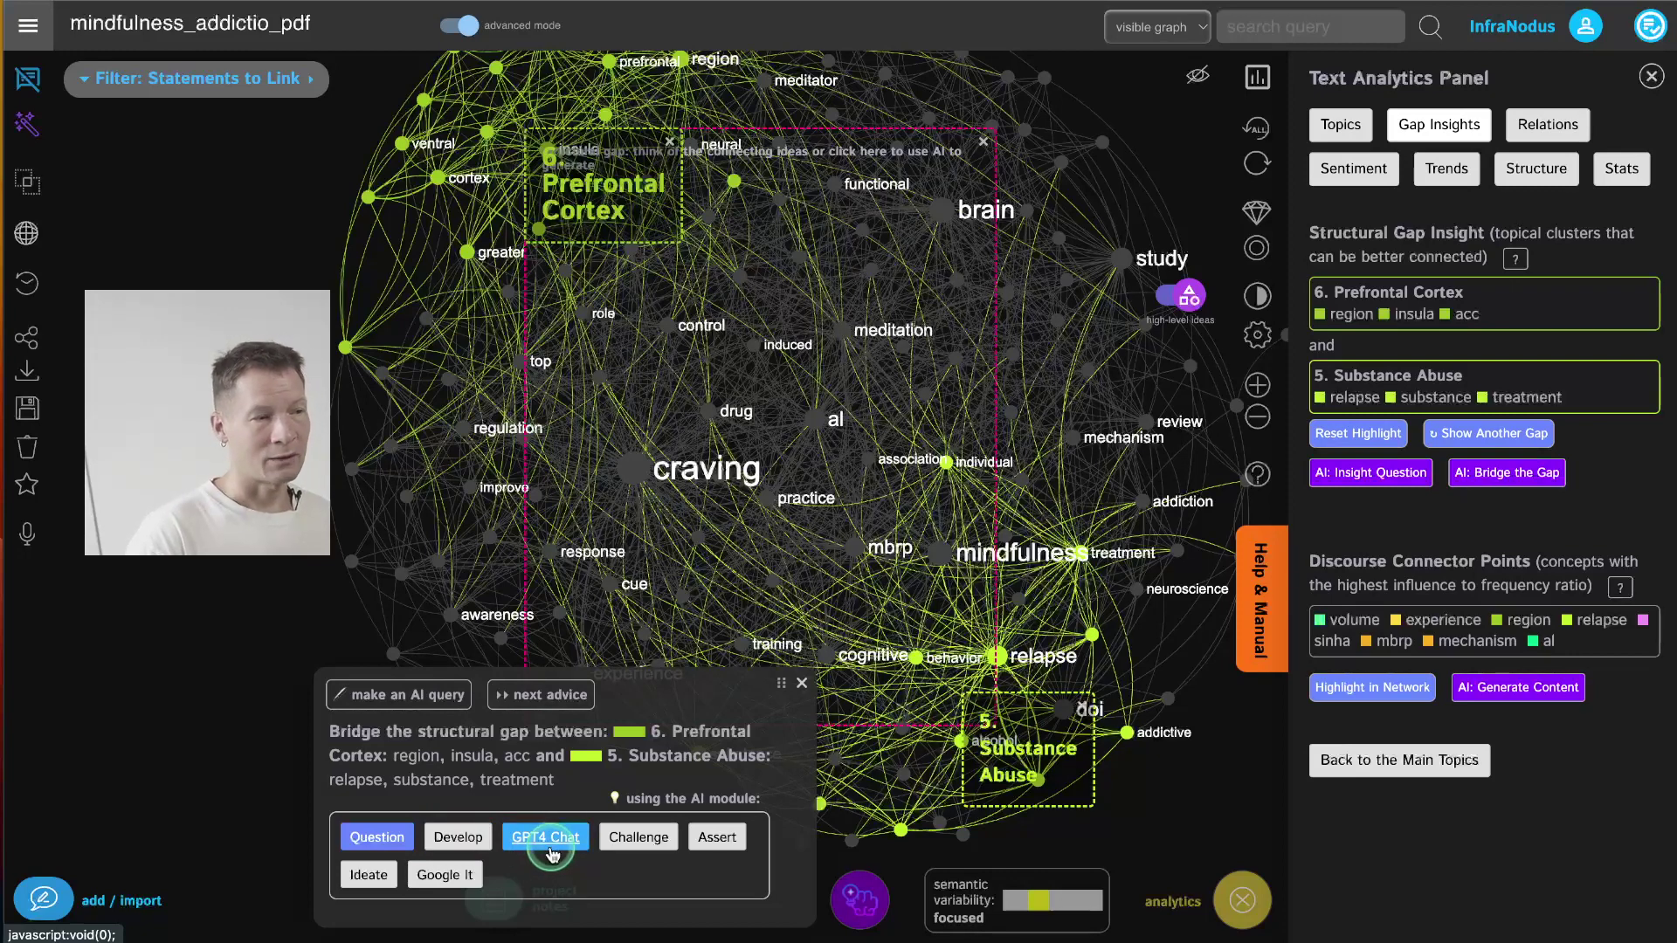
left_click(646, 840)
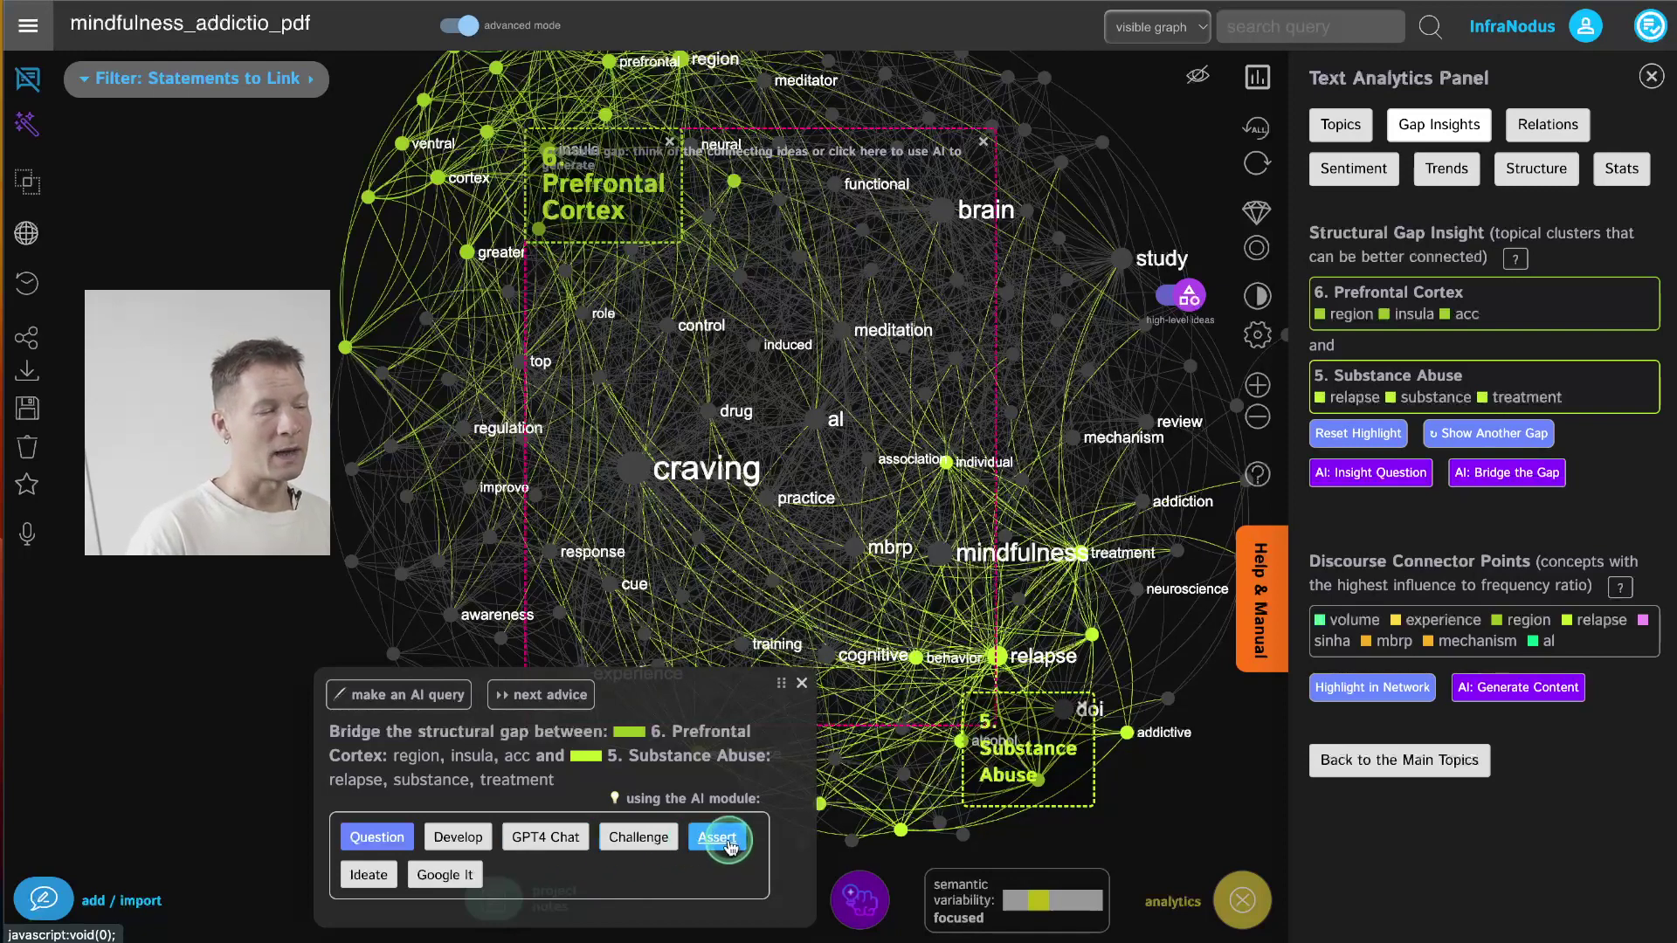
left_click(360, 877)
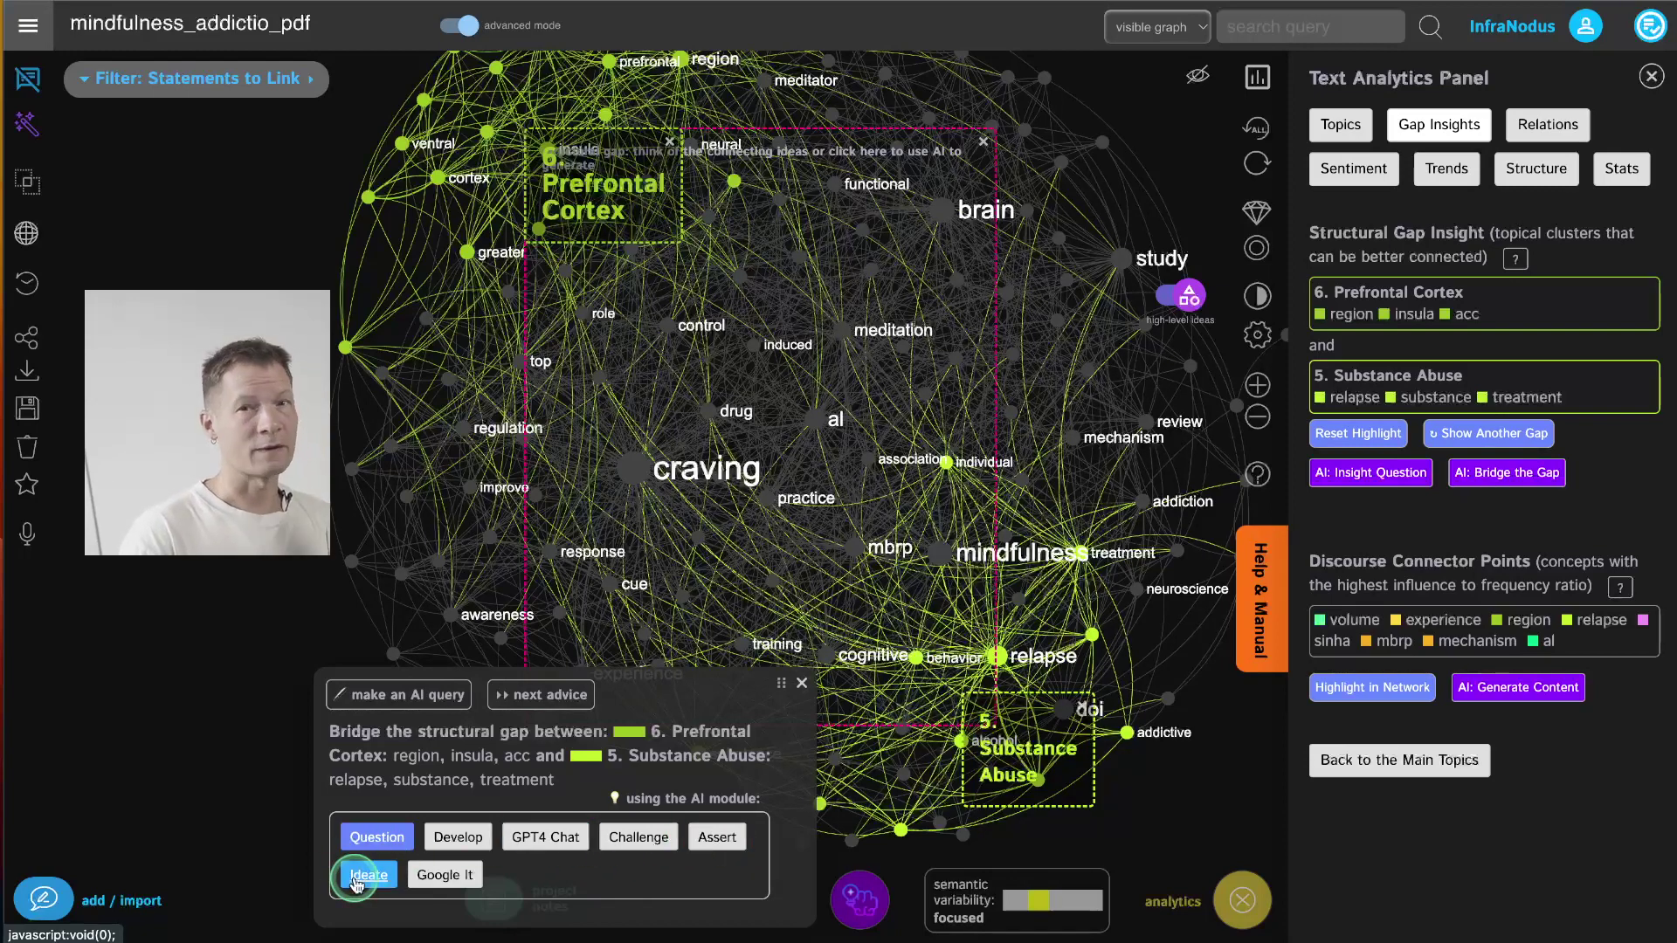
left_click(380, 840)
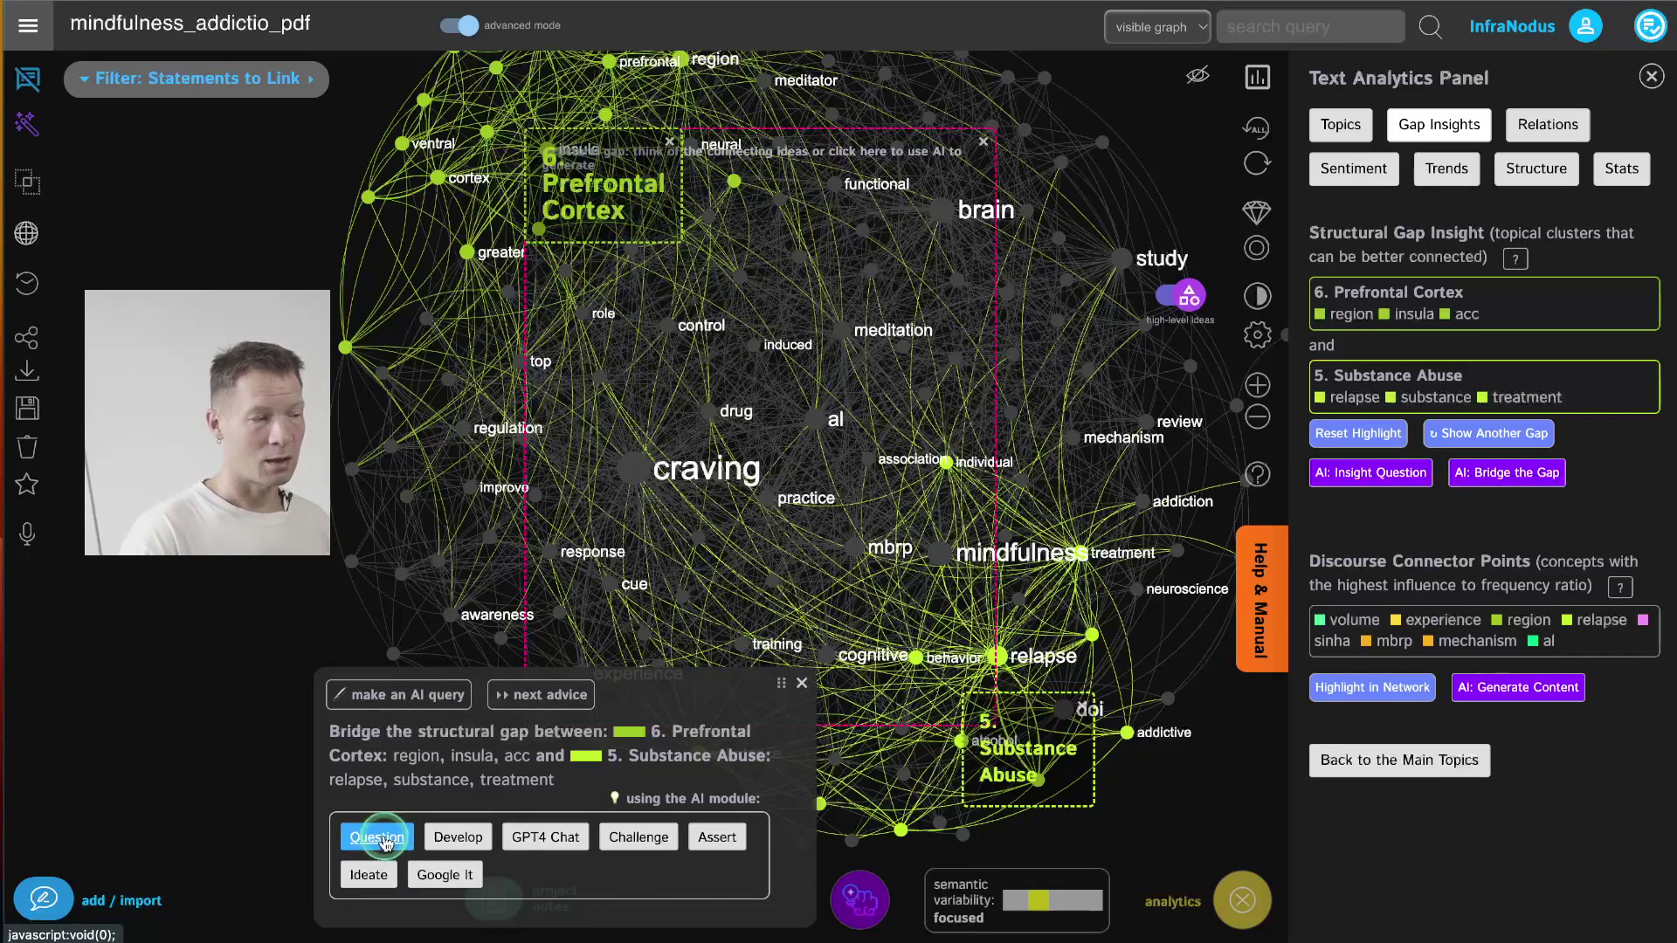
left_click(381, 838)
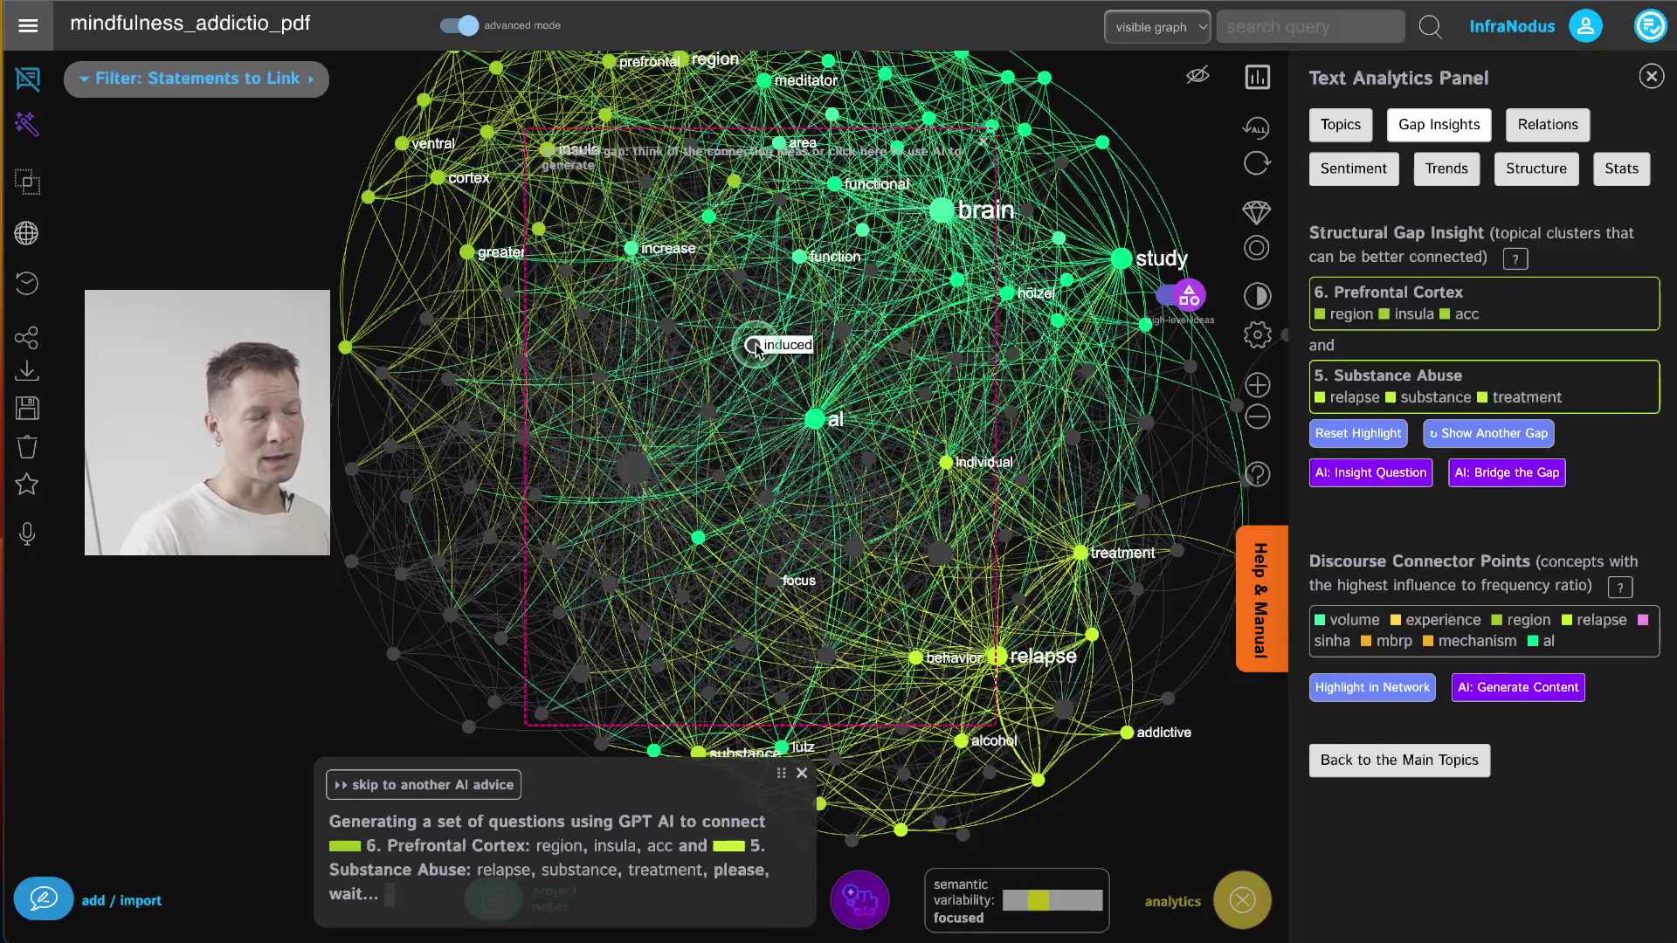
left_click(430, 762)
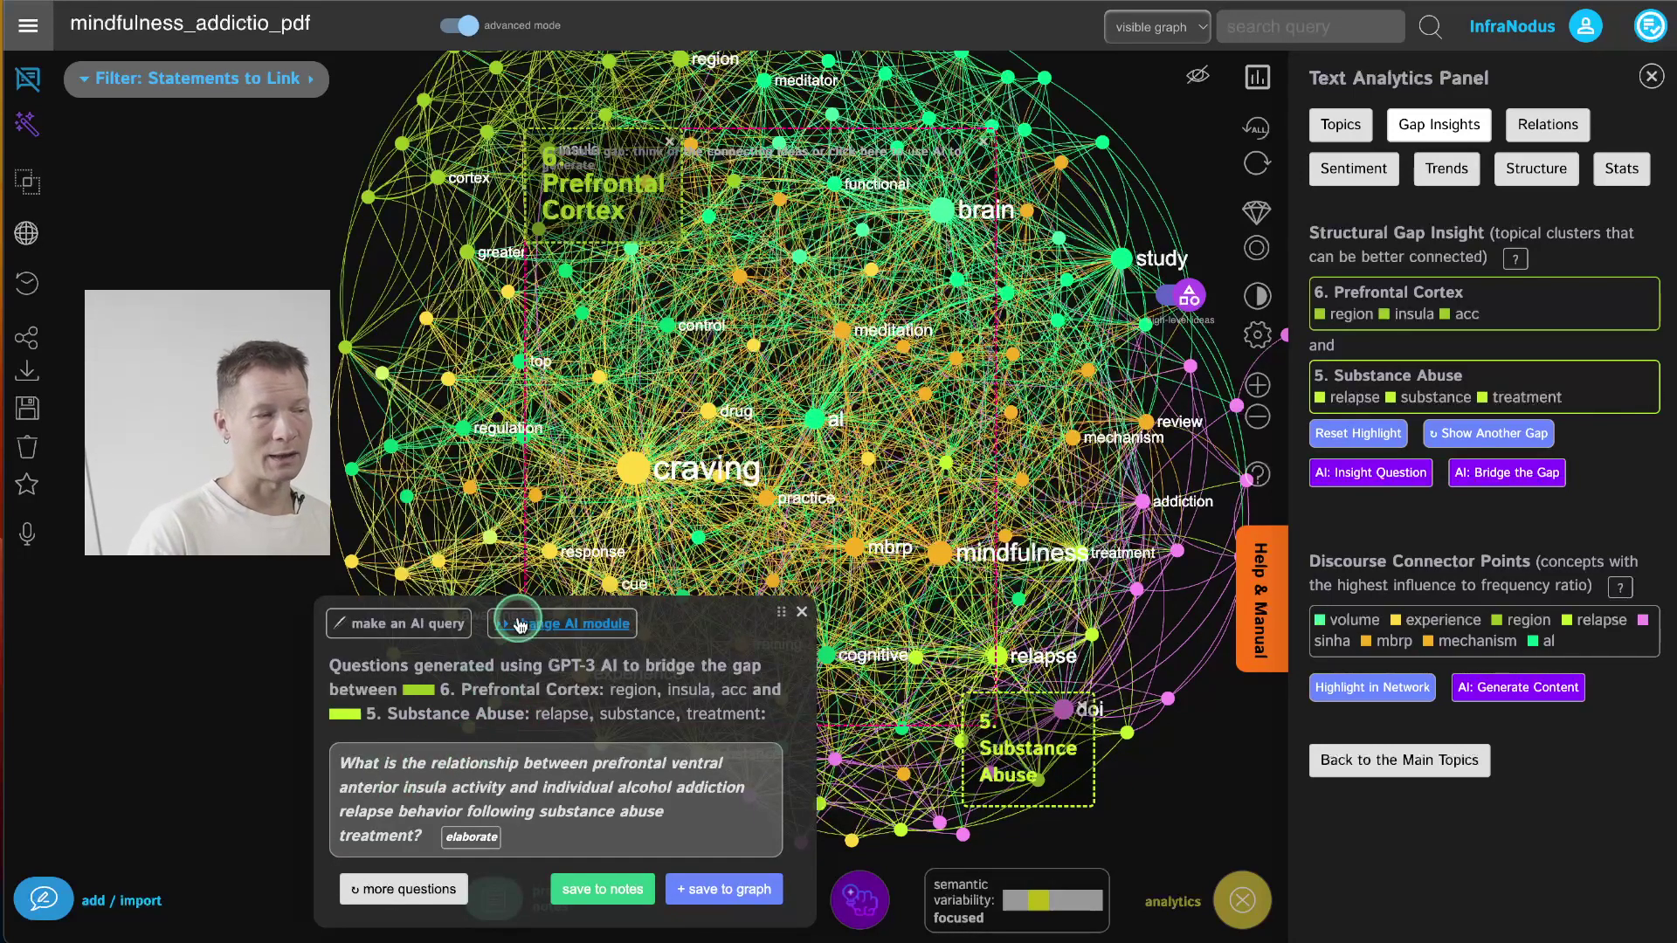
left_click_drag(329, 666, 421, 669)
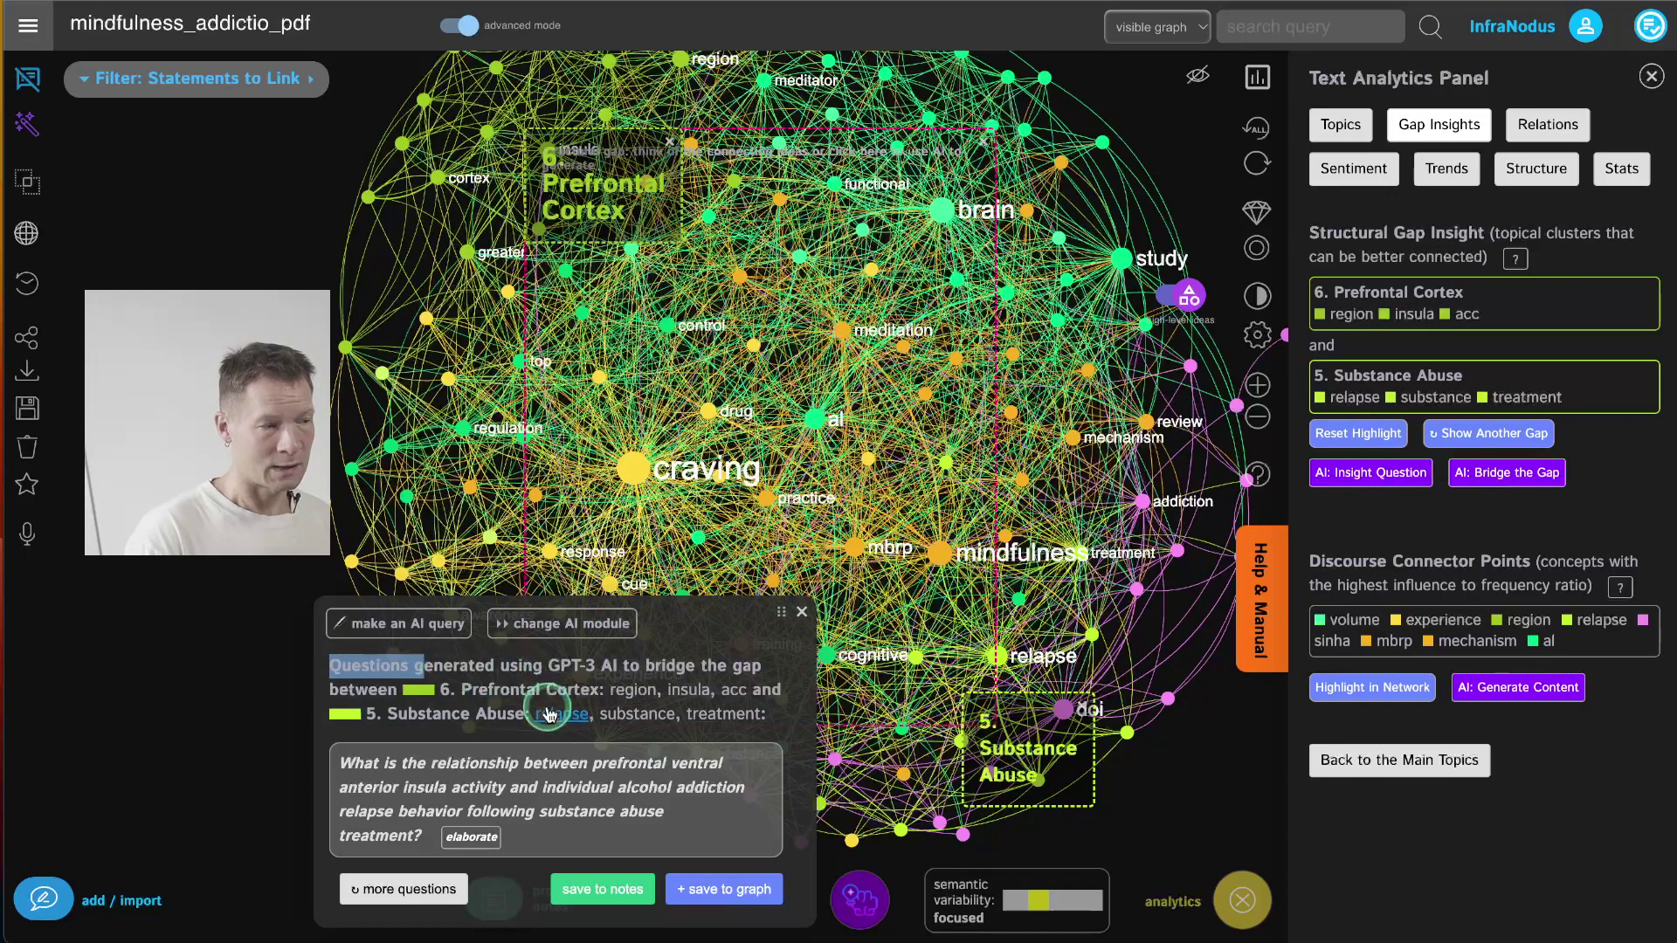
left_click(365, 670)
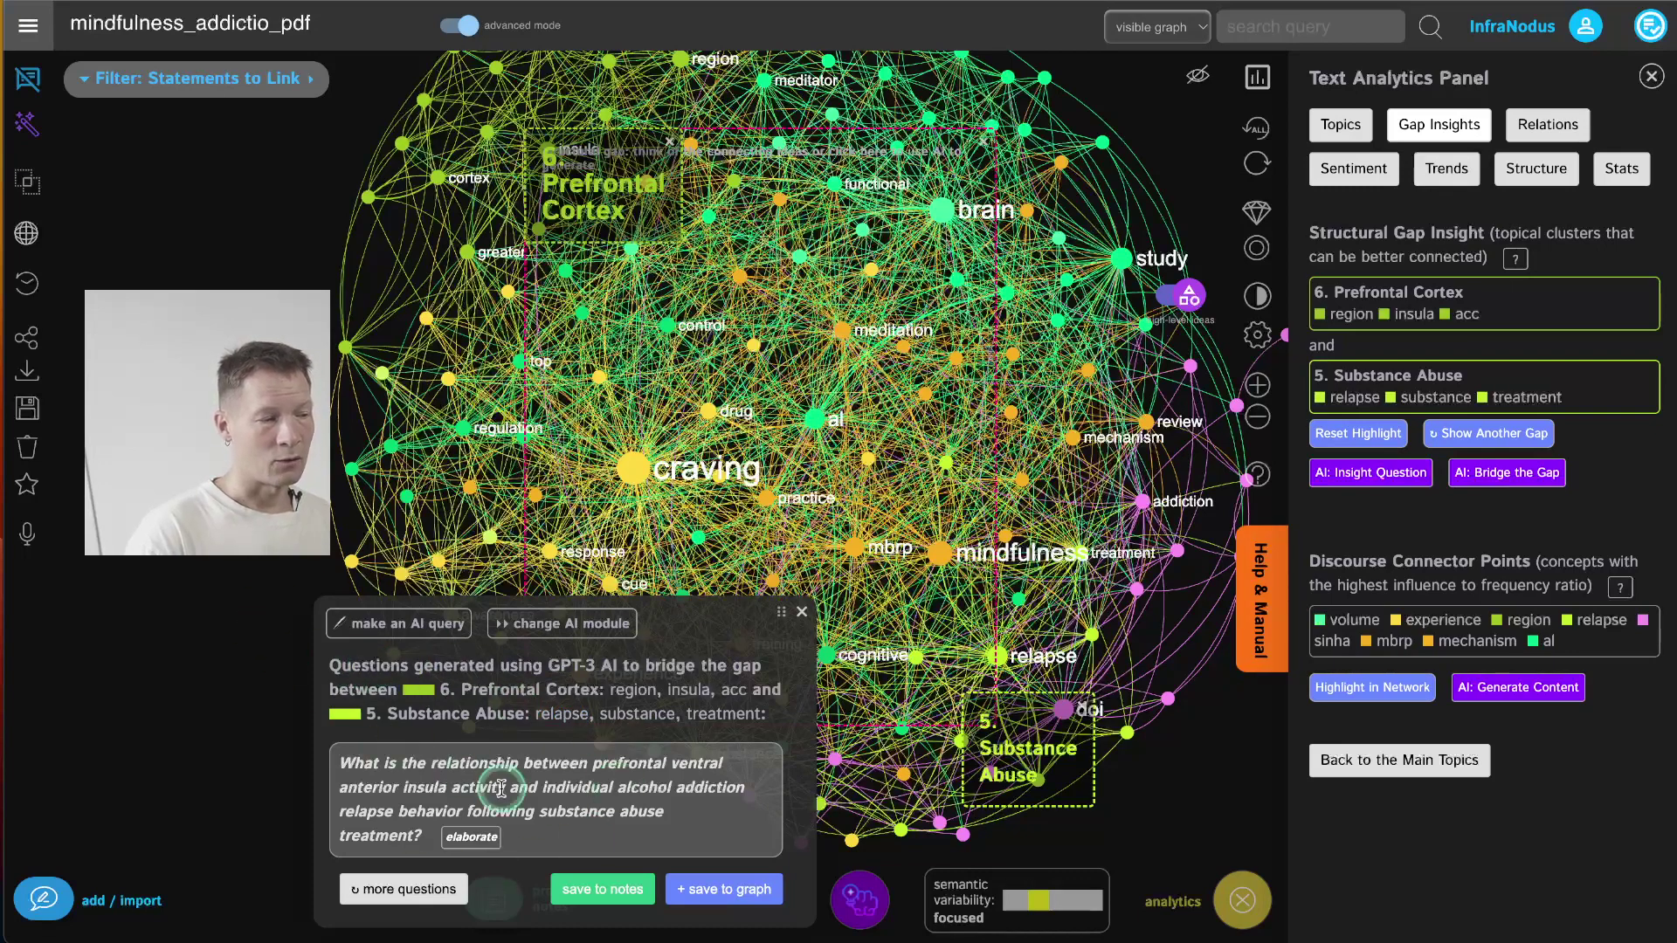
Step: Move to the Neuroscience Research versus Emotional Control gap and generate an AI question
left_click(1473, 435)
left_click(1473, 435)
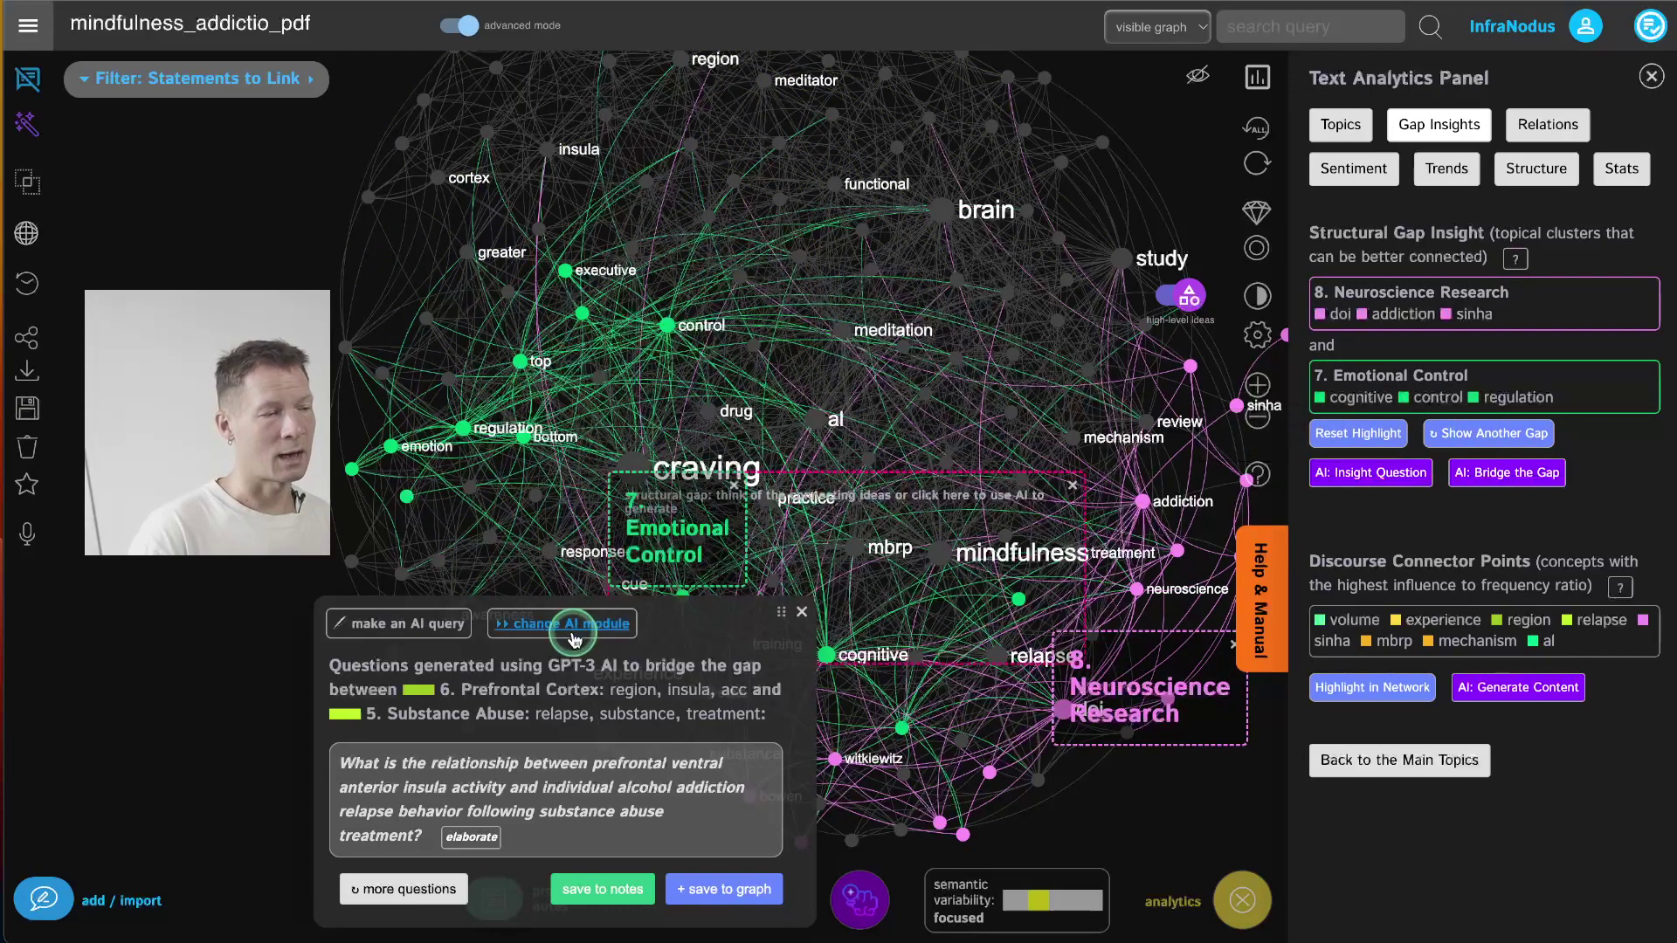
left_click(1362, 475)
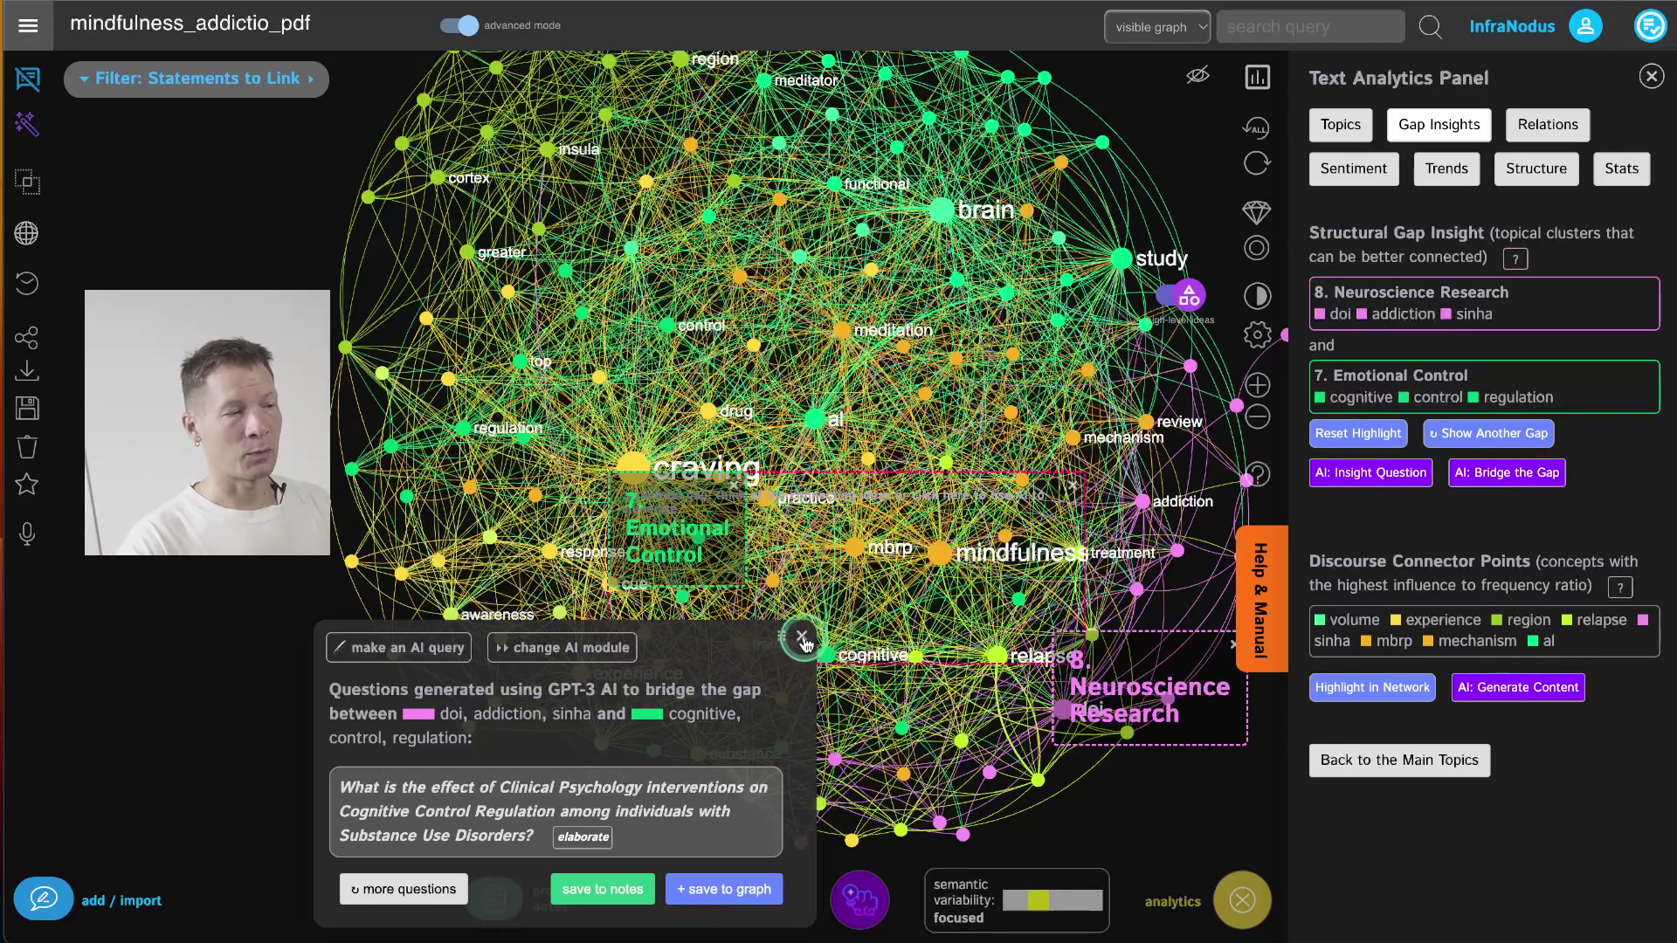
Step: Close the AI questions, turn off cluster labels, reset the highlight and hide statements
left_click(801, 648)
left_click(1191, 305)
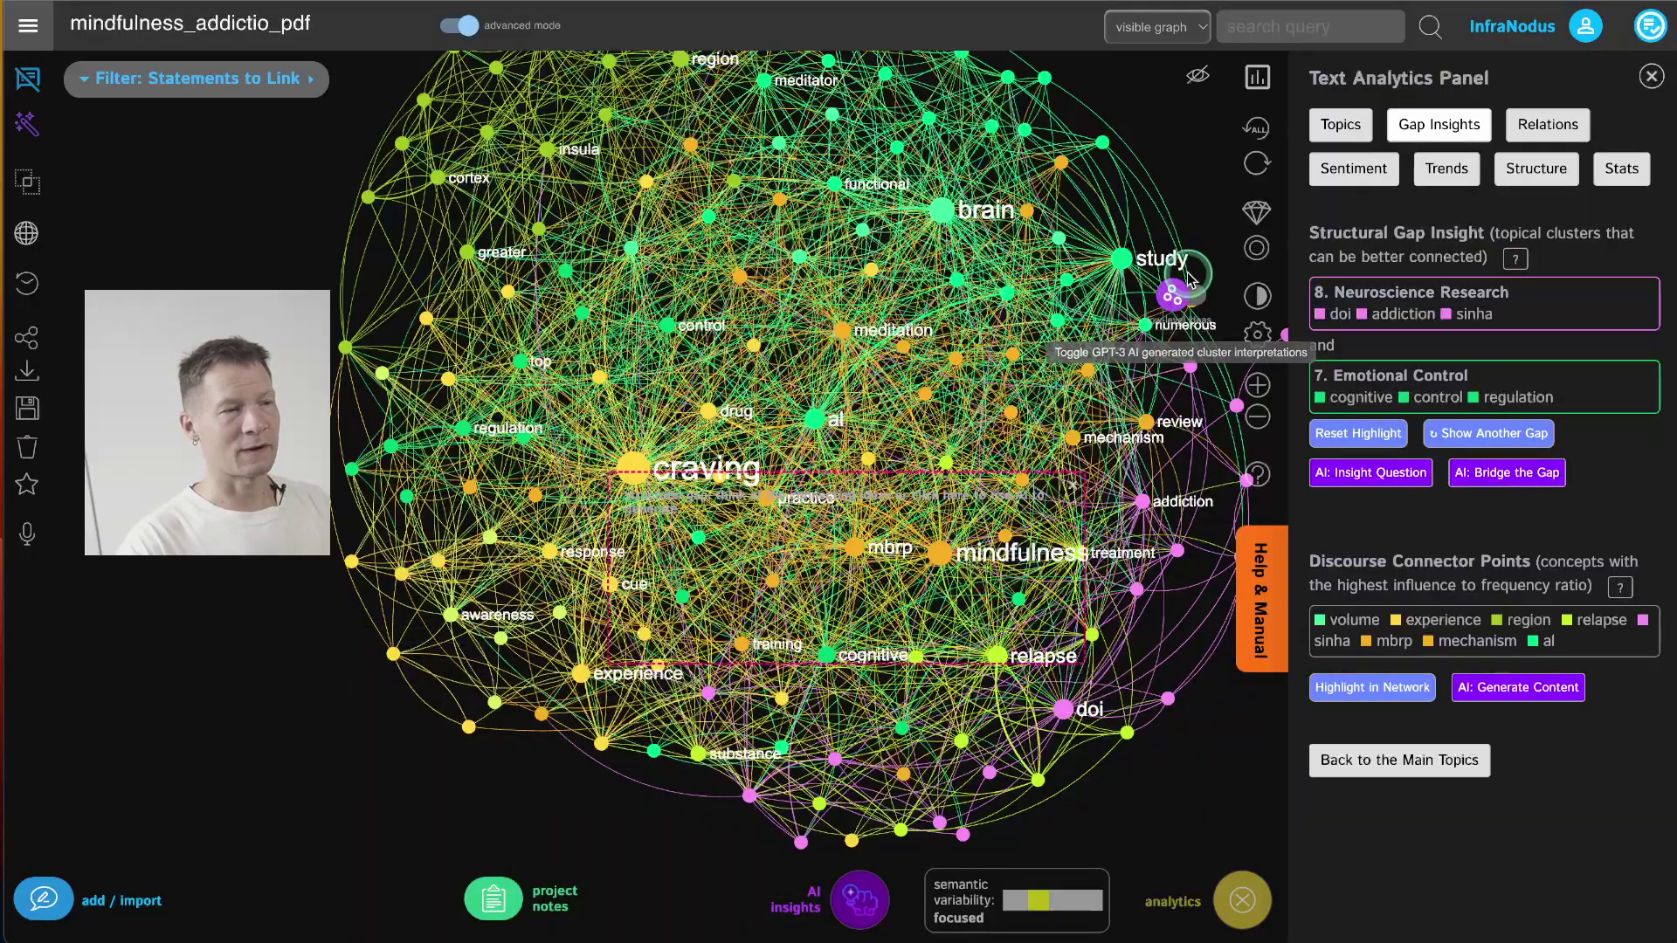
left_click(1360, 437)
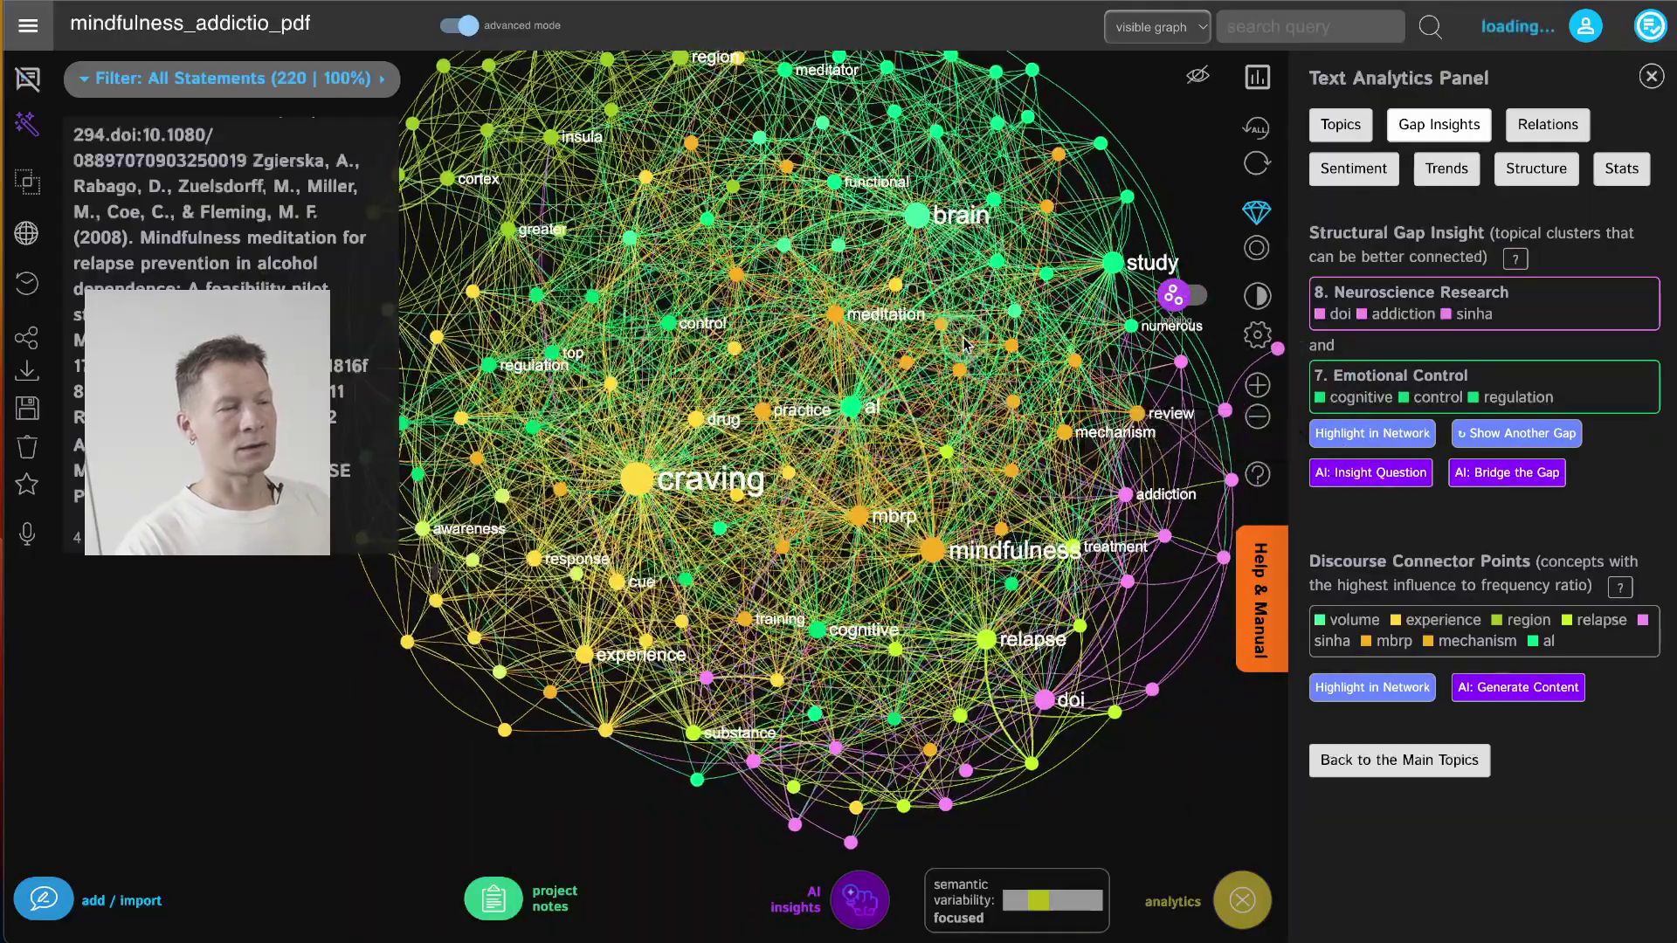
left_click(44, 28)
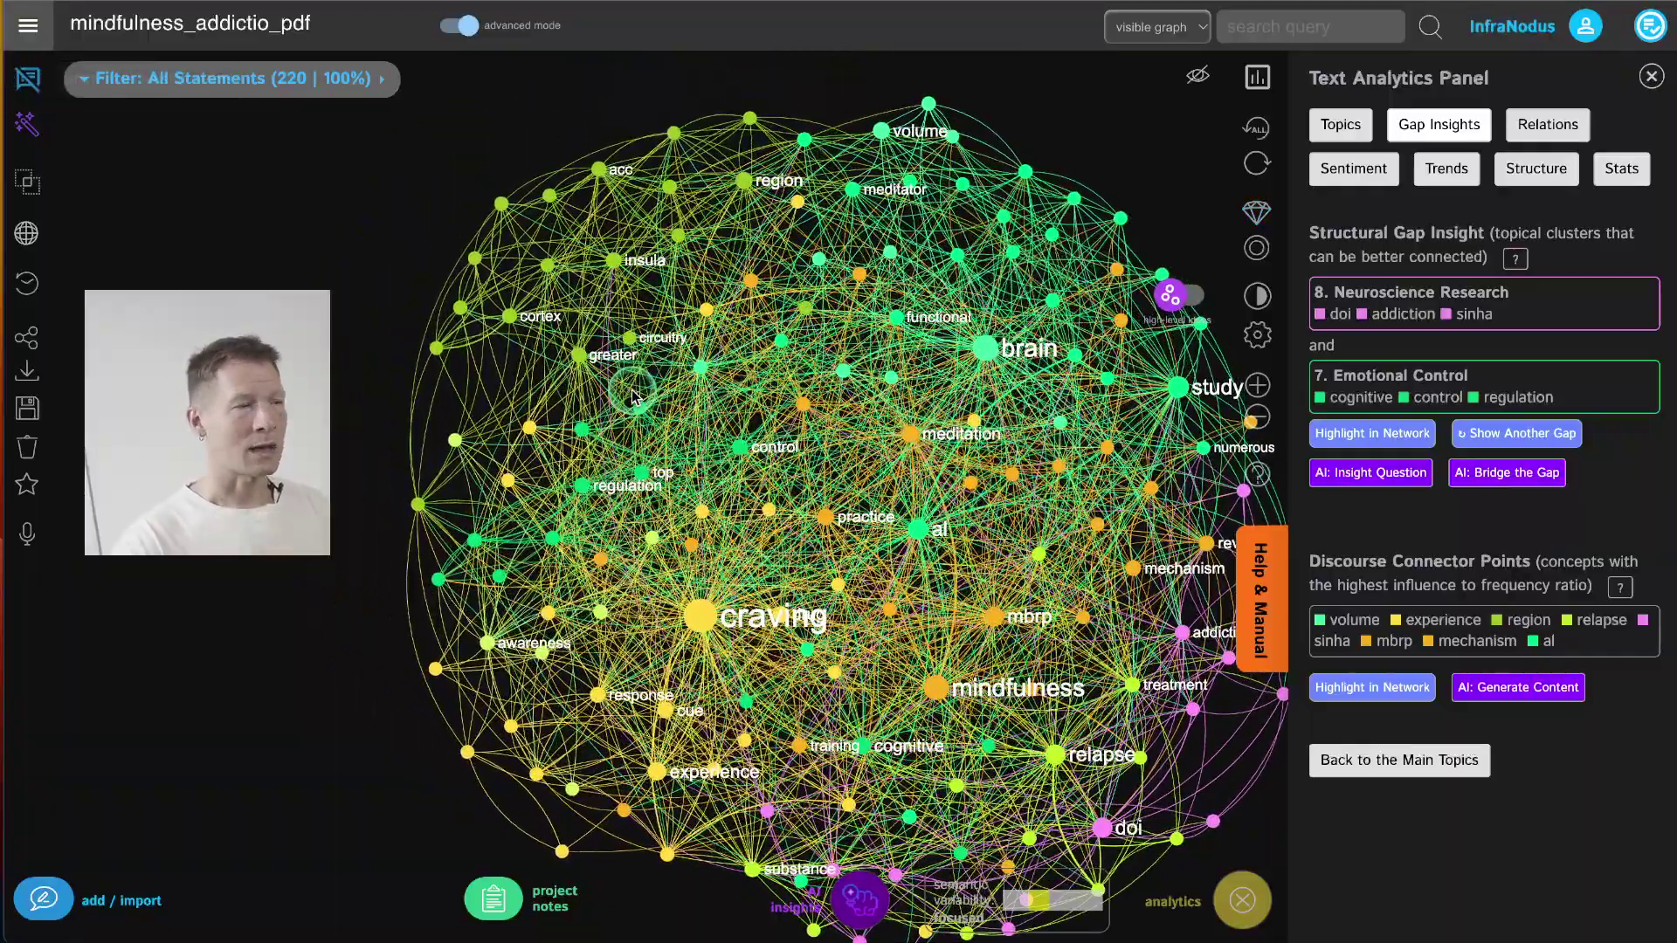
Step: Filter the graph to statements containing cortex, prefrontal and insula
scroll(571, 289, "up", 3)
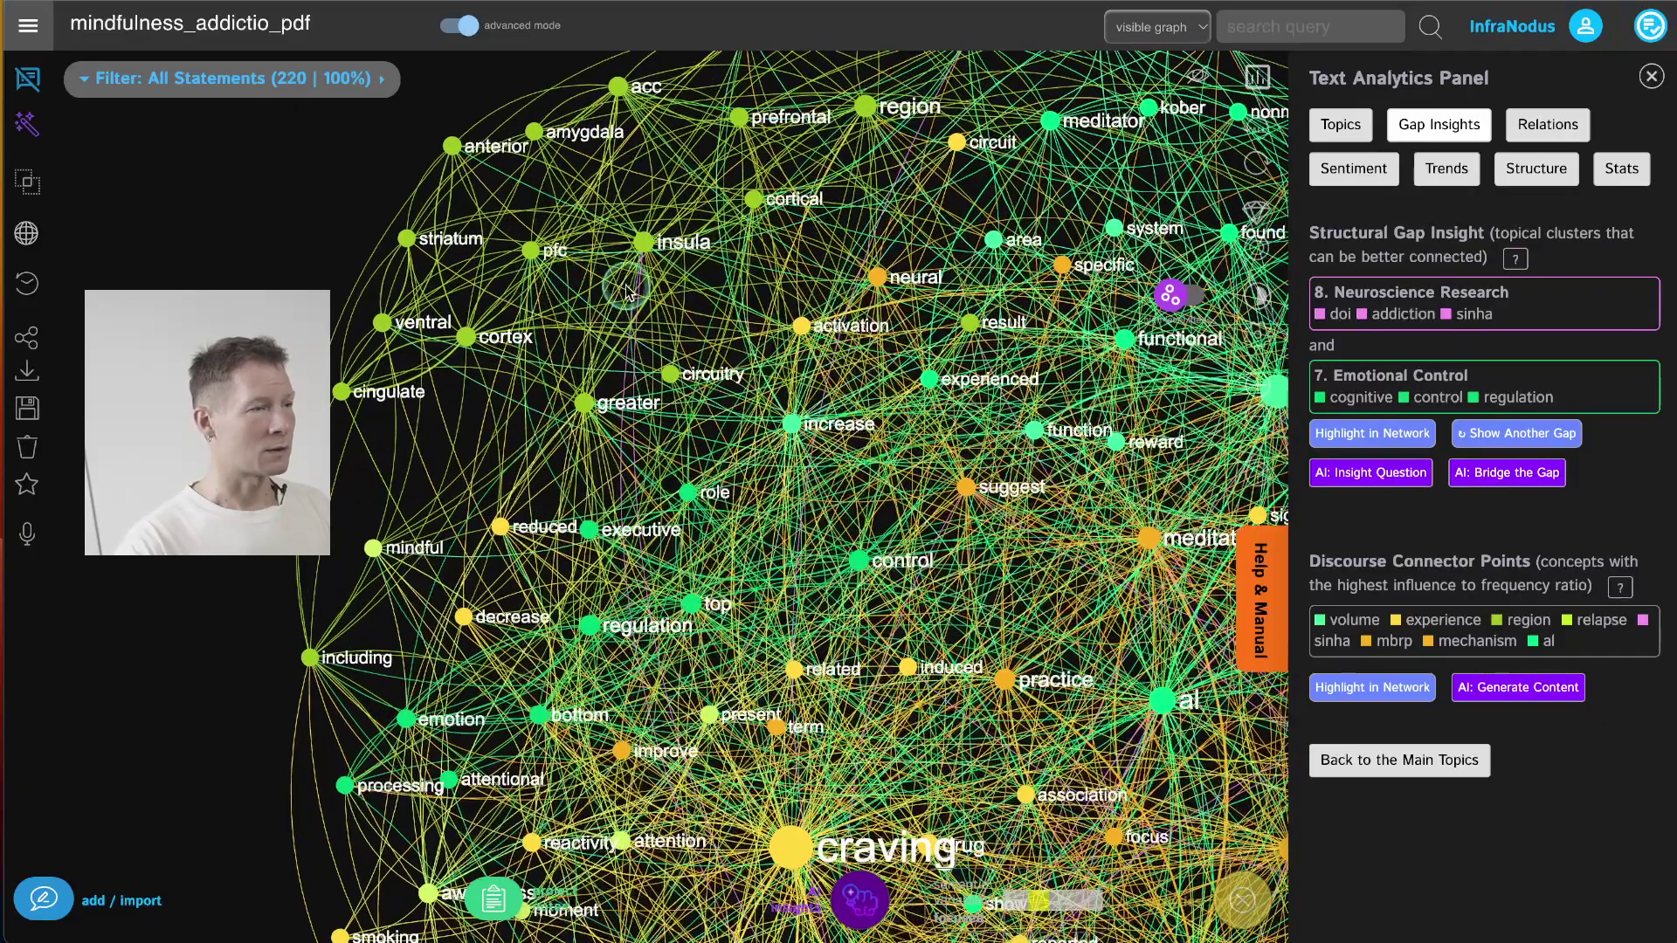
left_click_drag(701, 300, 759, 425)
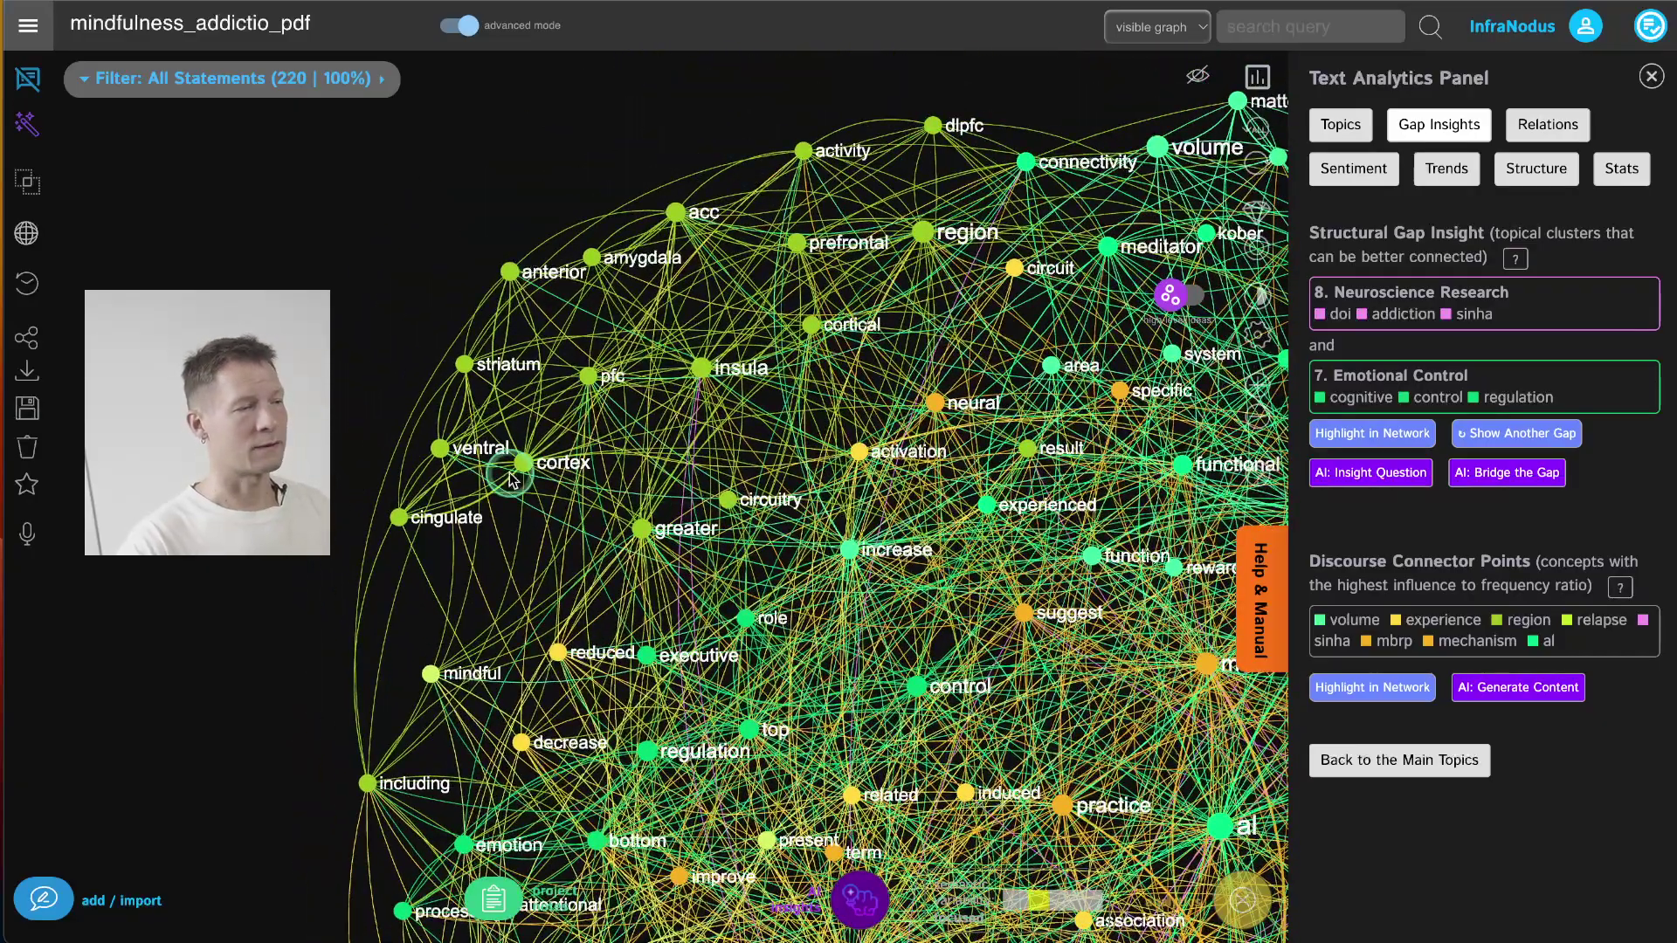
left_click(522, 463)
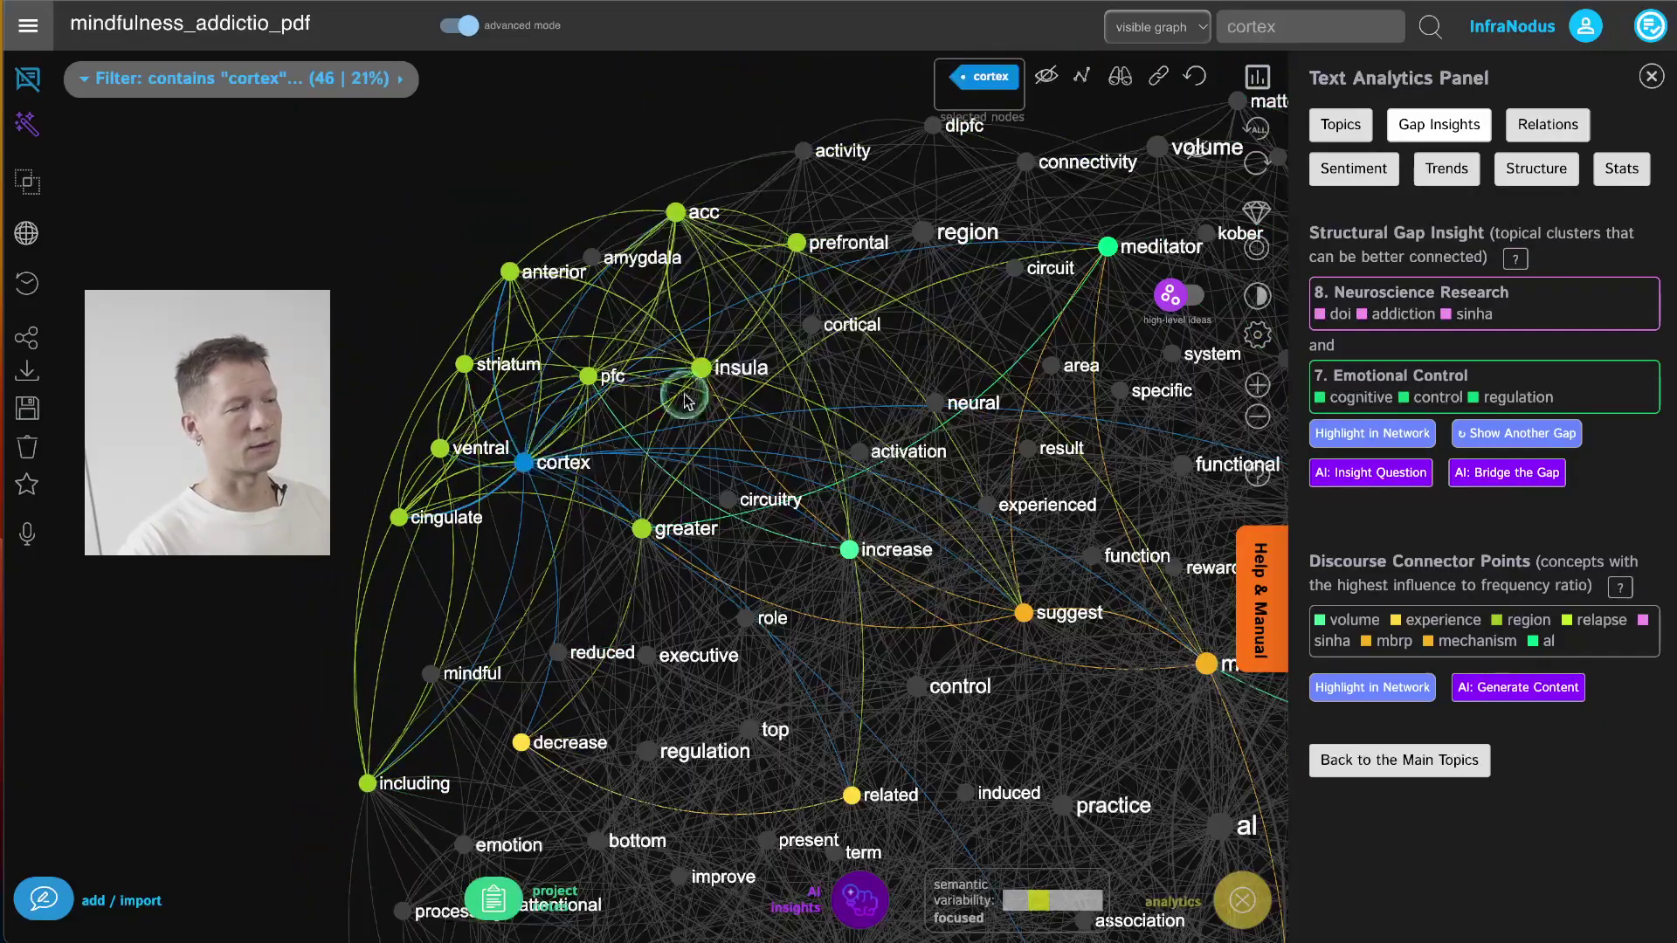
left_click(812, 241)
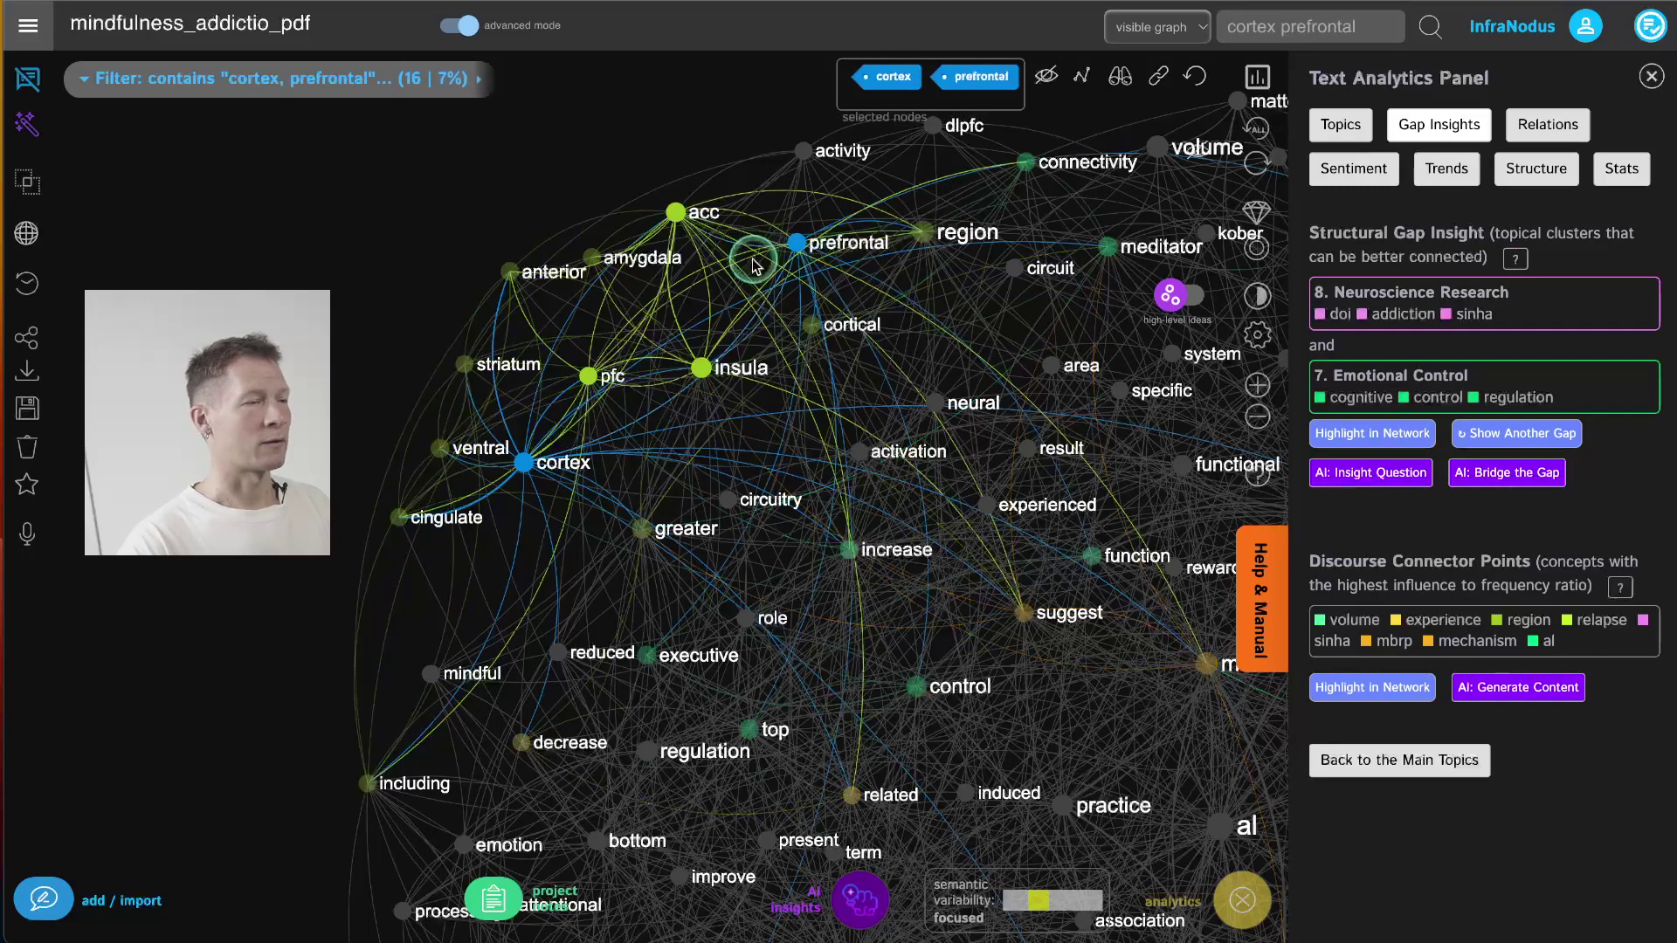
left_click(699, 368)
left_click(26, 81)
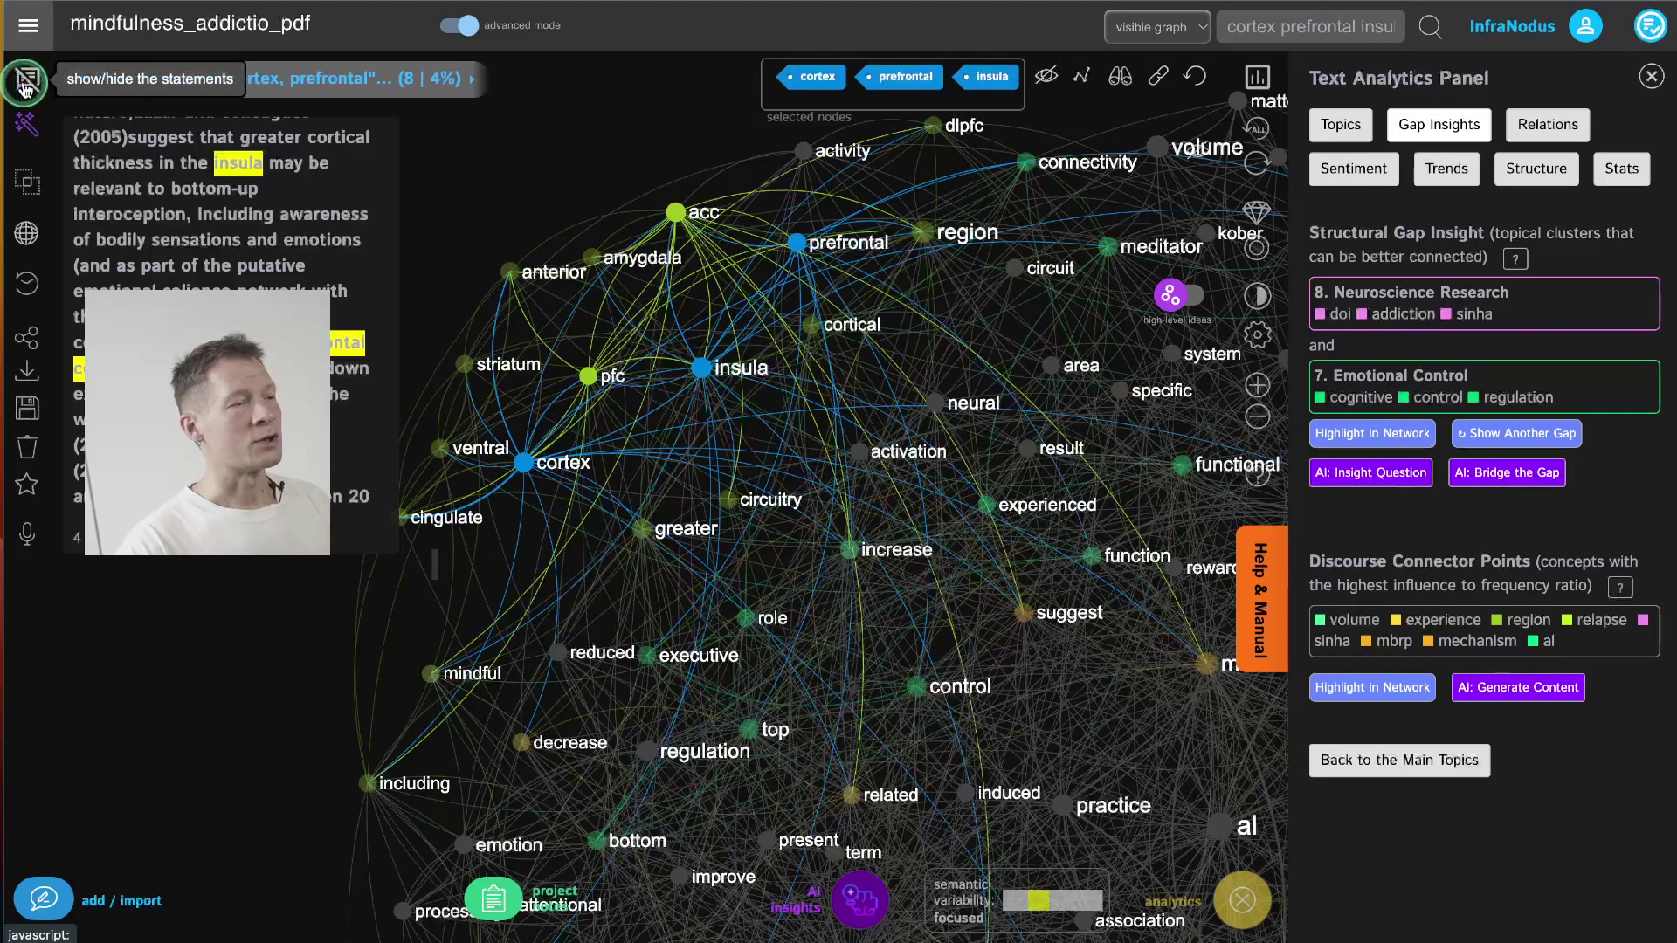
Step: Summarize the eight filtered cortex–prefrontal–insula statements with GPT-3
scroll(189, 282, "up", 10)
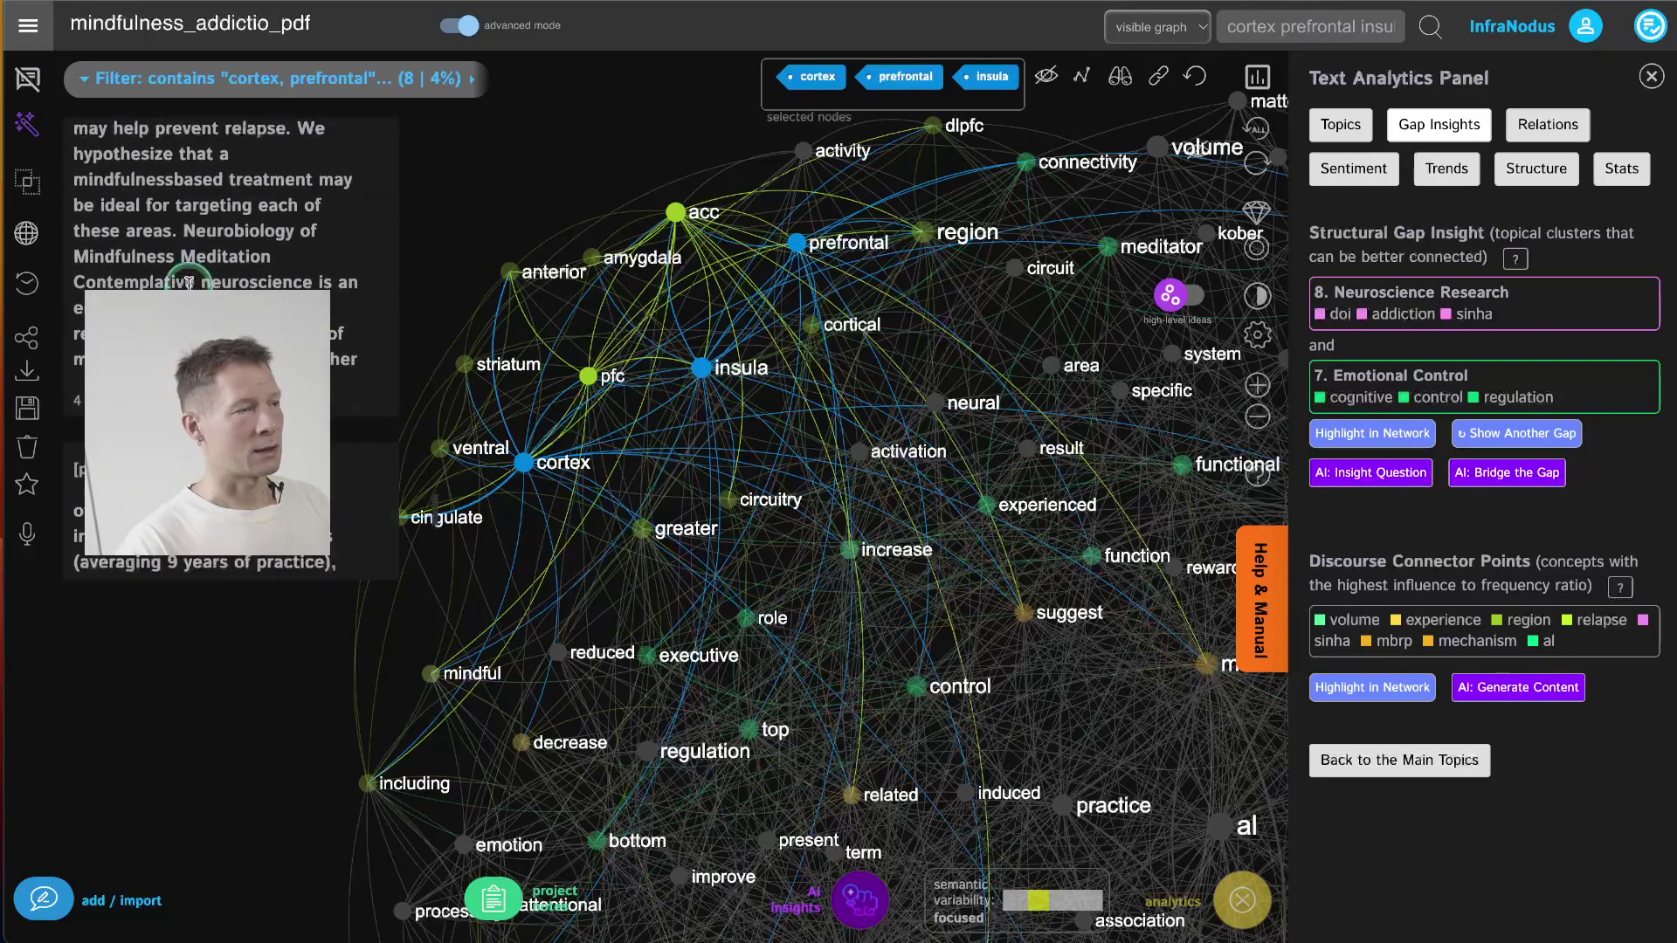
scroll(188, 281, "up", 6)
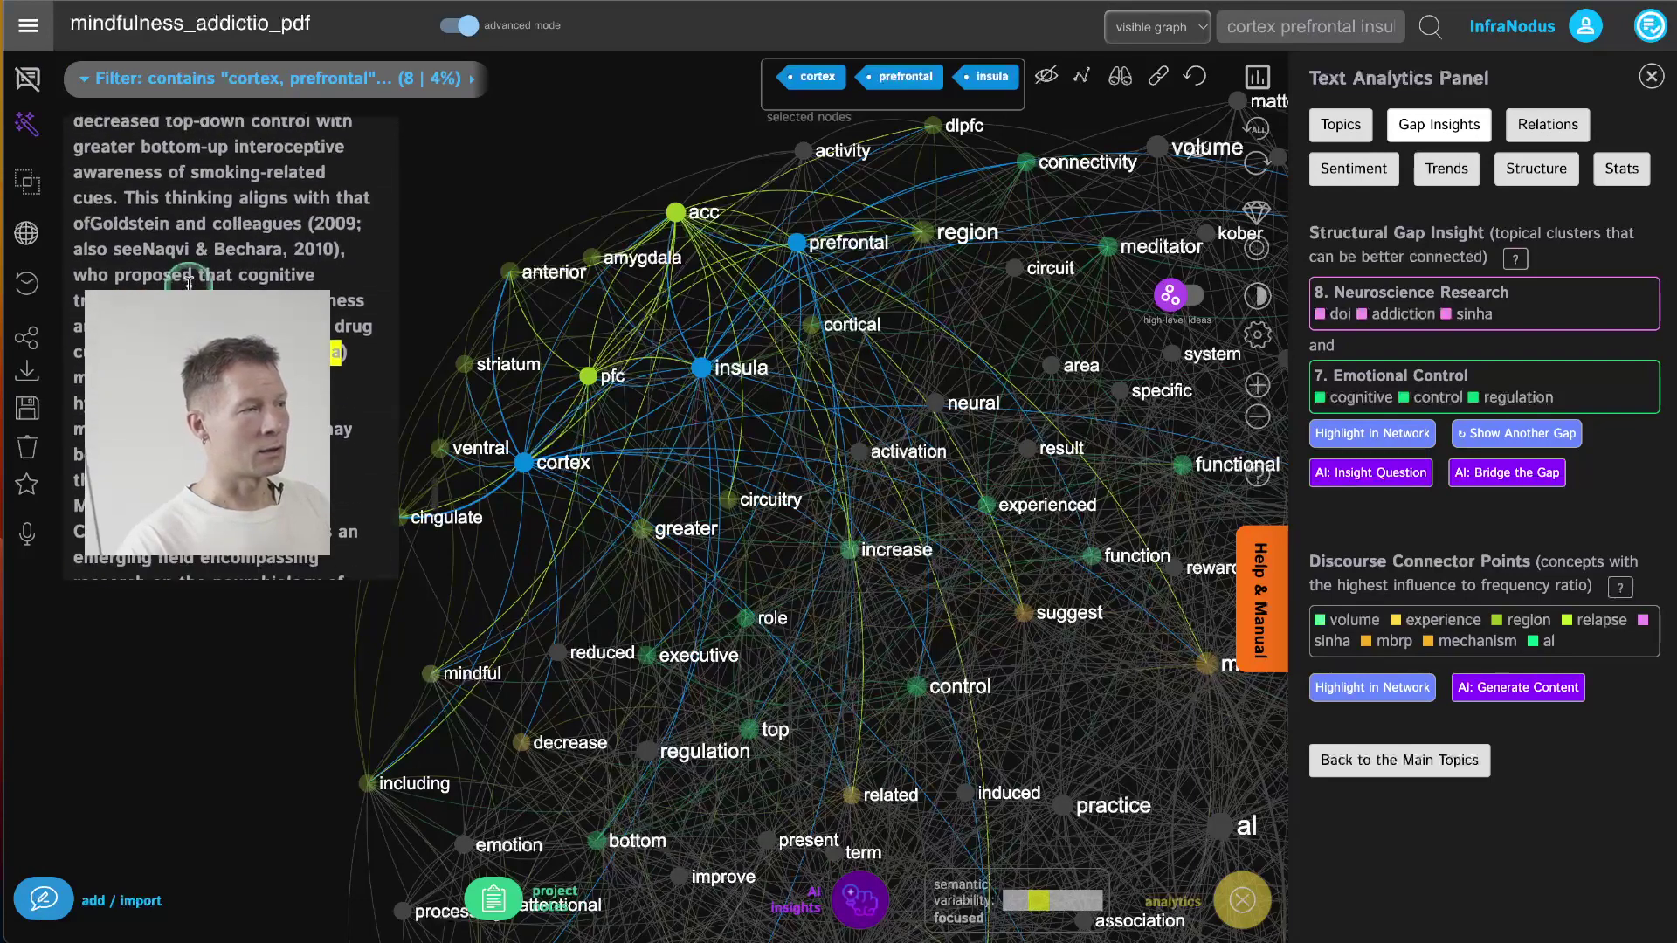
left_click(28, 123)
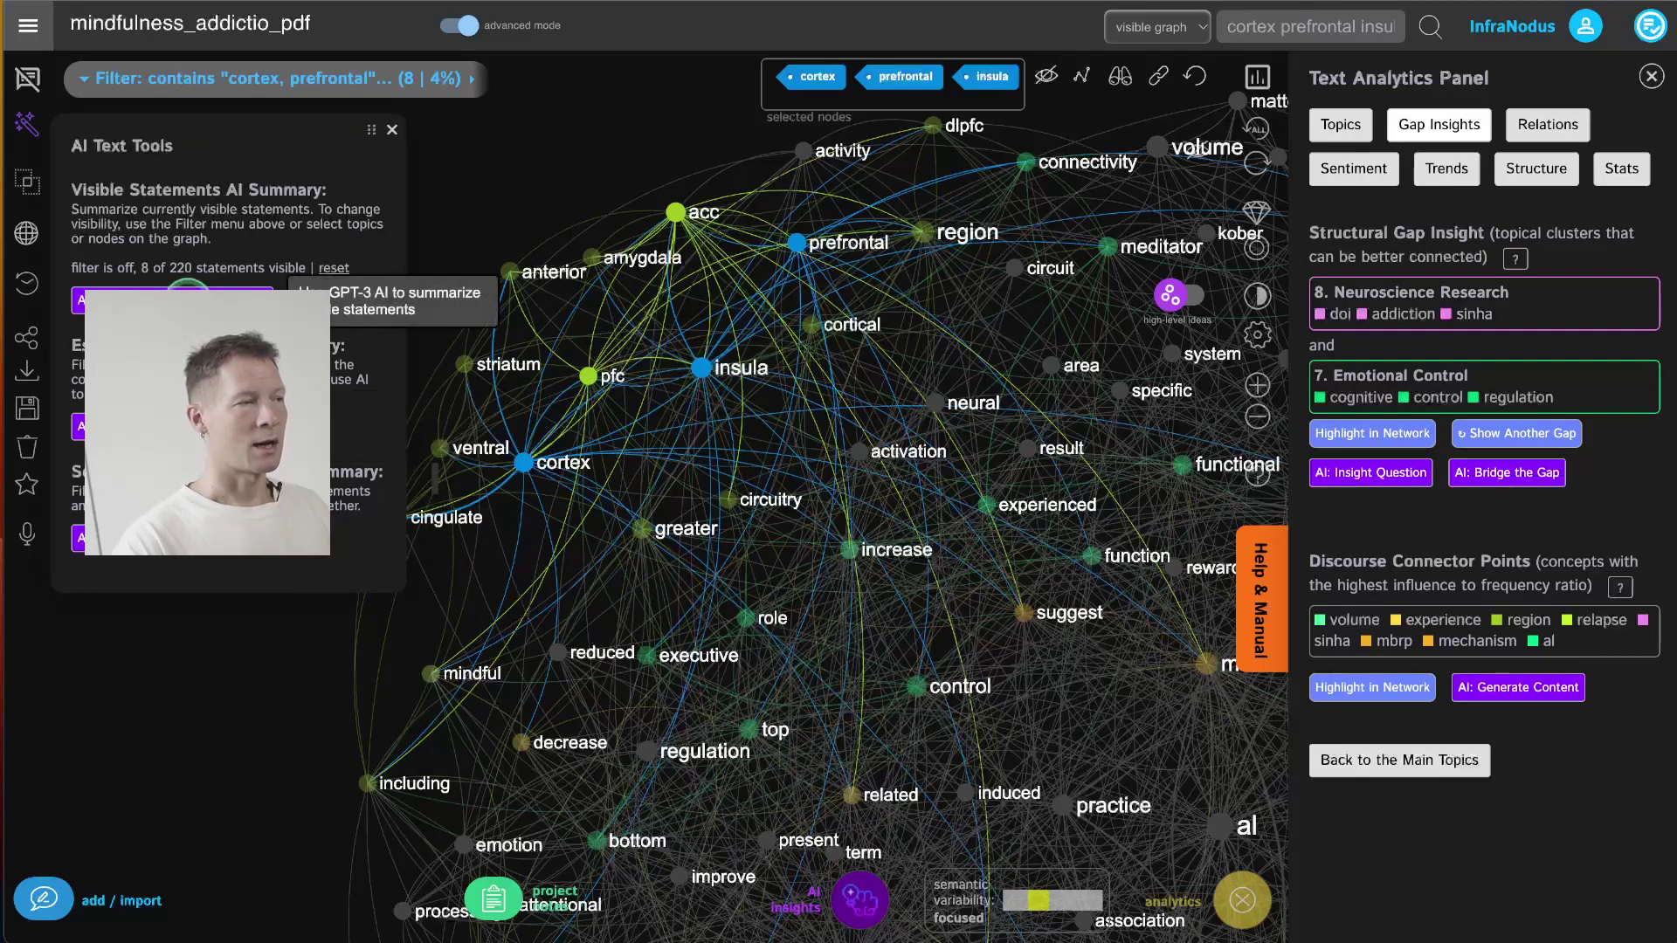
left_click(186, 296)
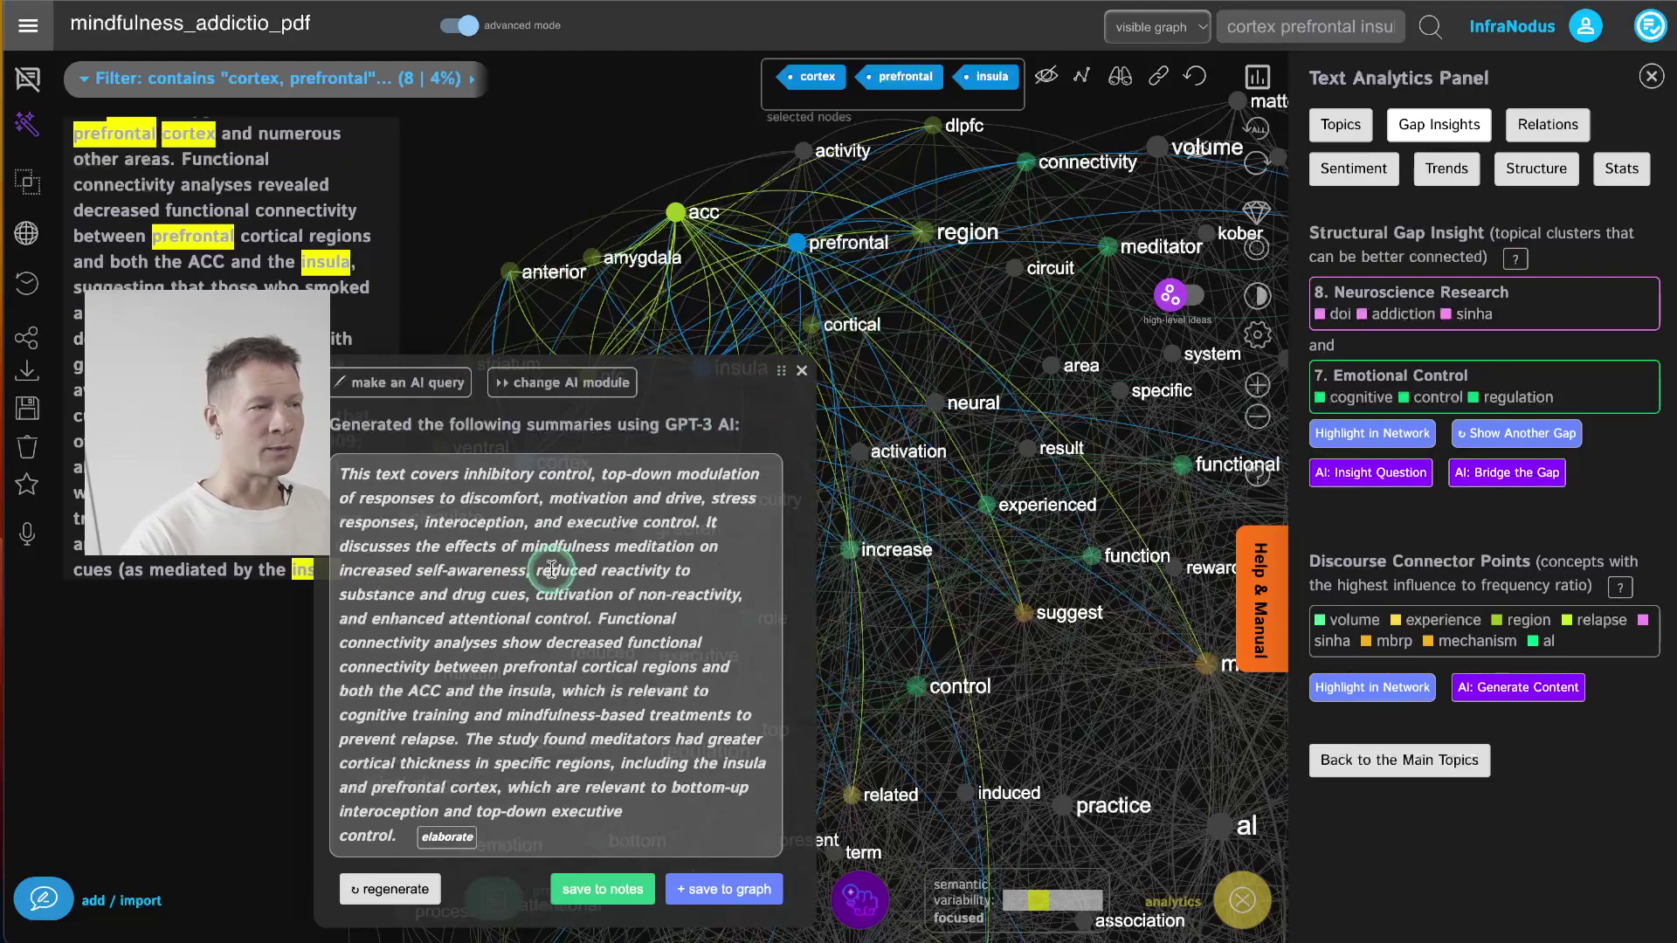
Step: Save the GPT-3 summary to project notes and close the notes panel
left_click_drag(718, 293, 804, 212)
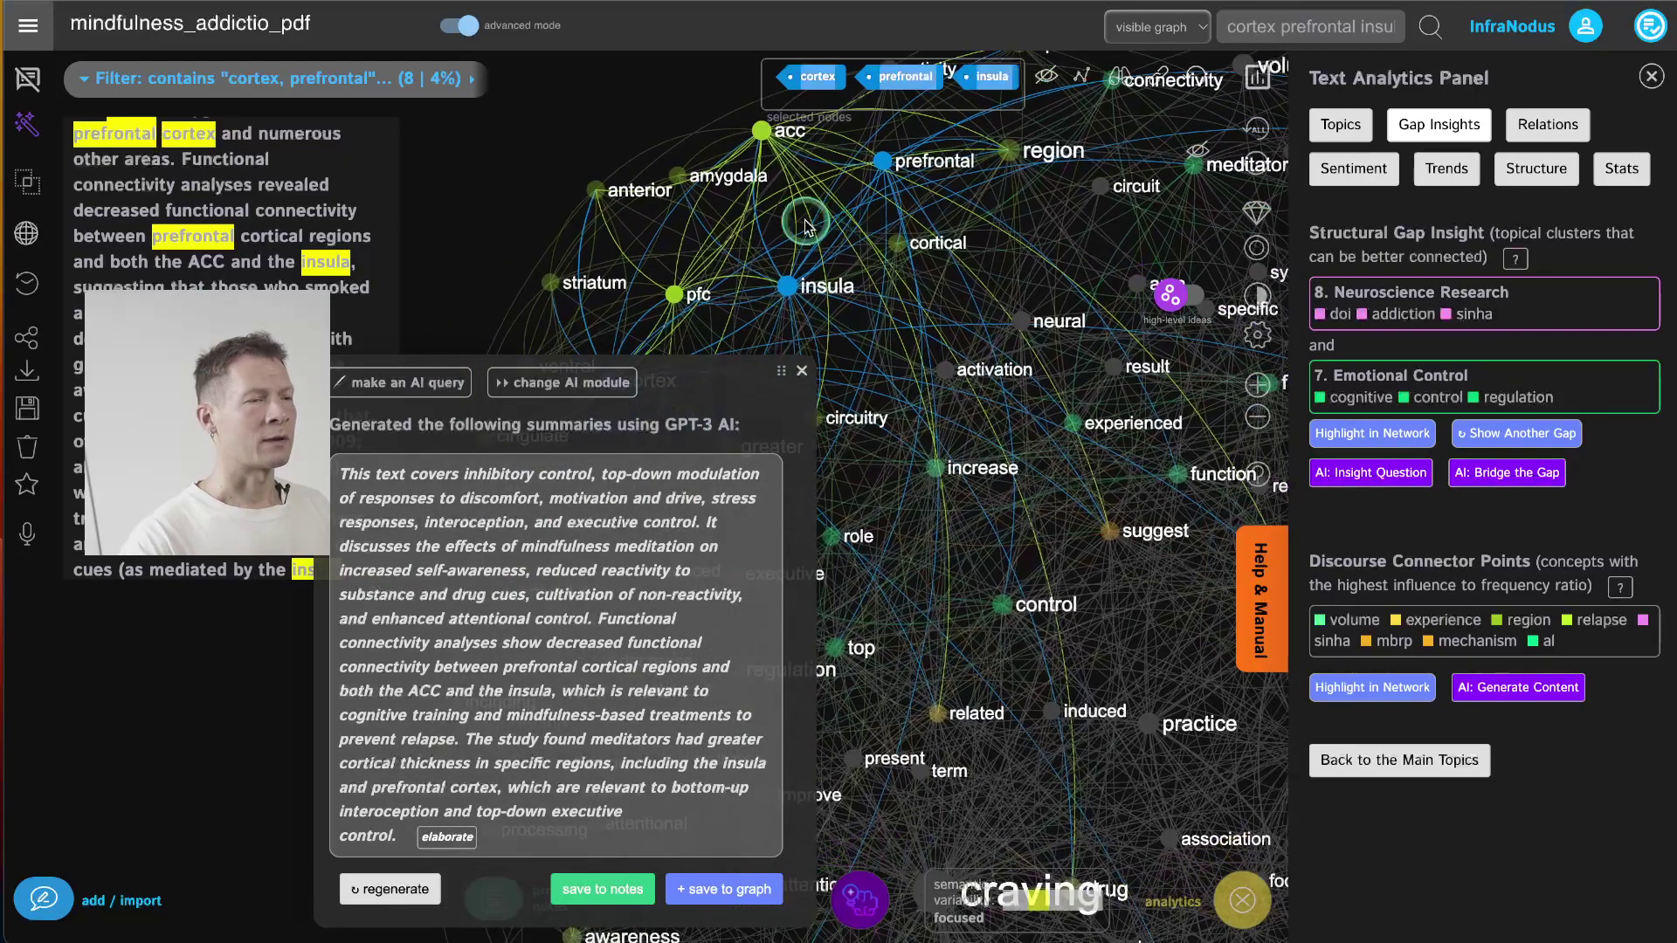
left_click_drag(932, 268, 882, 232)
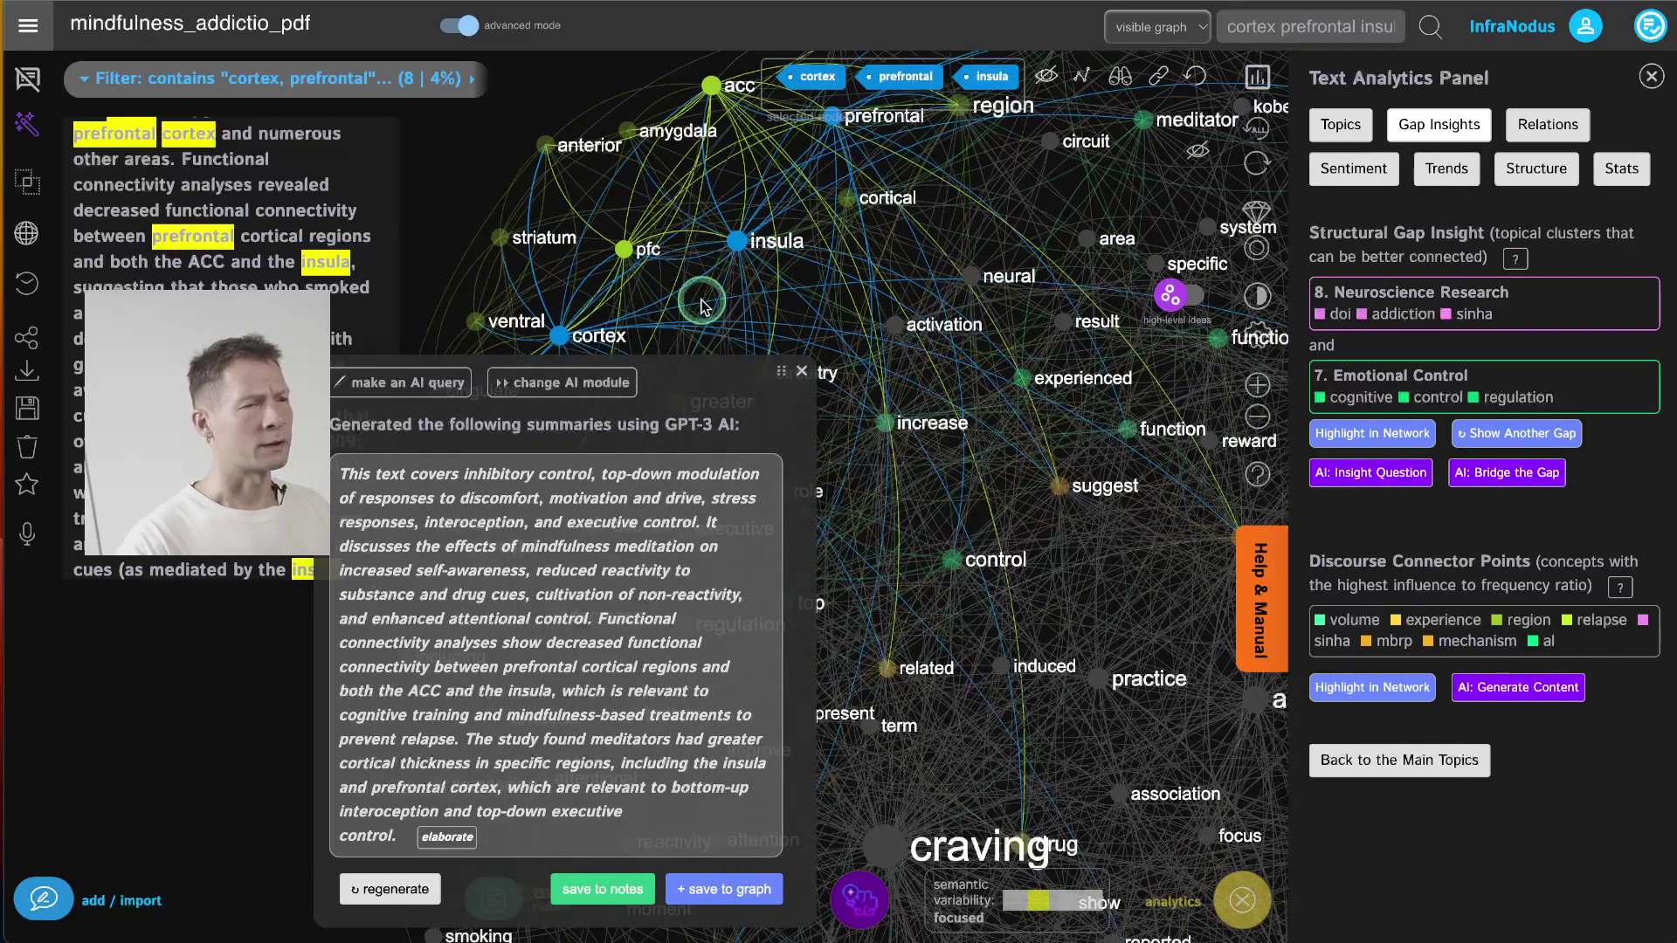
left_click_drag(773, 259, 730, 288)
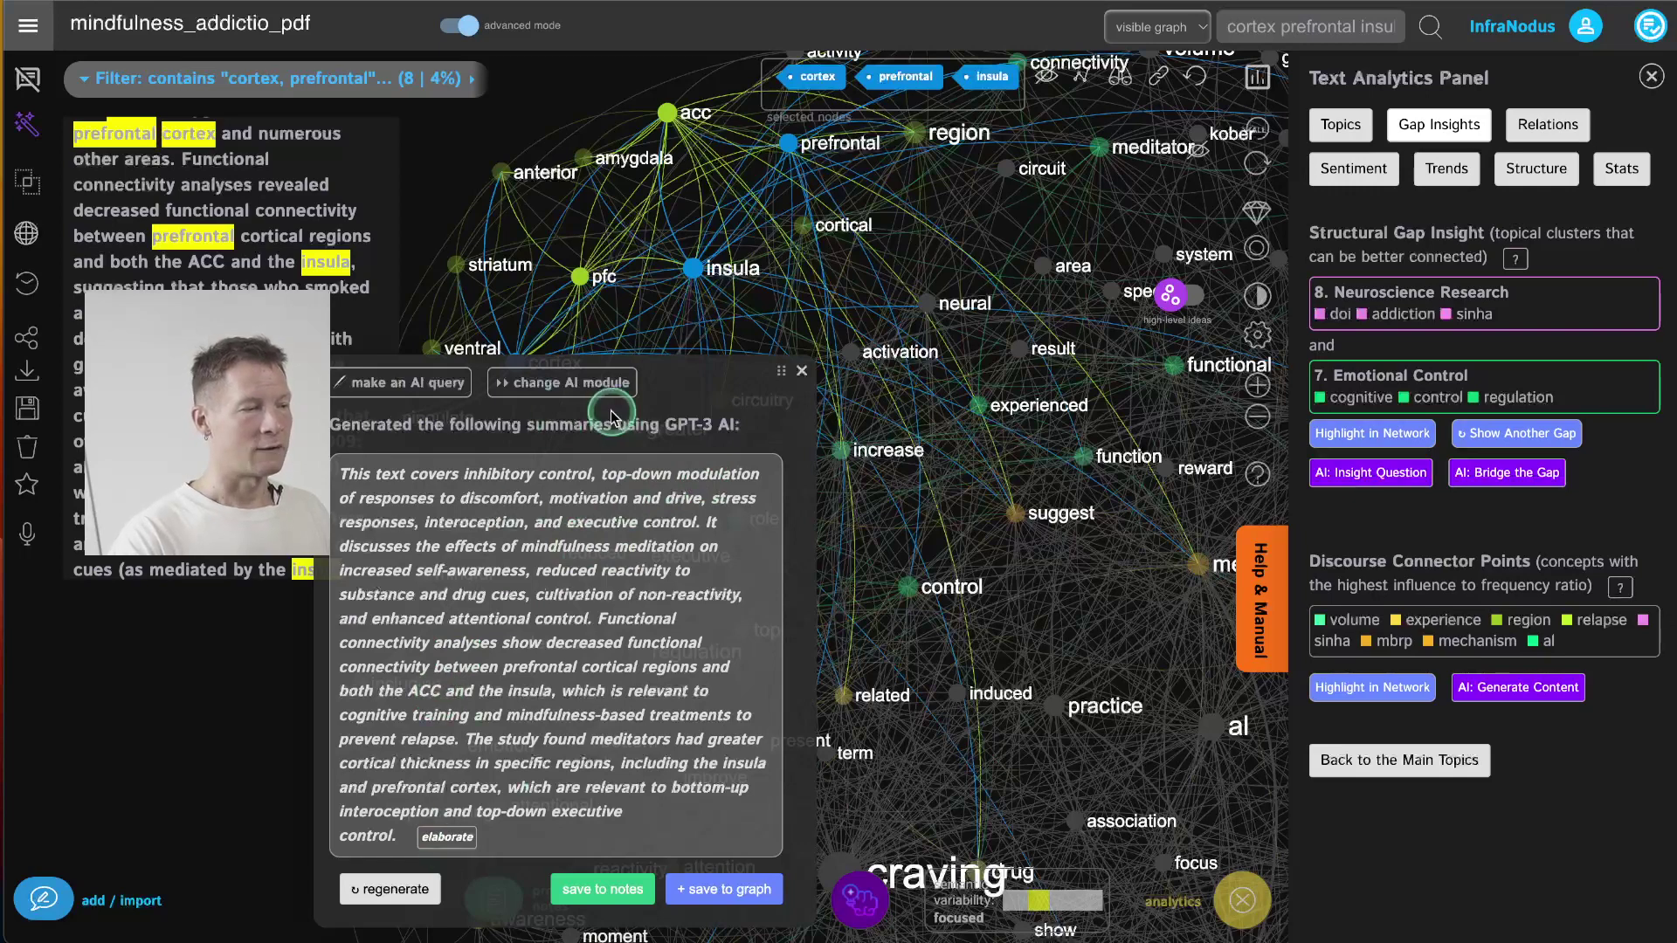
left_click(602, 890)
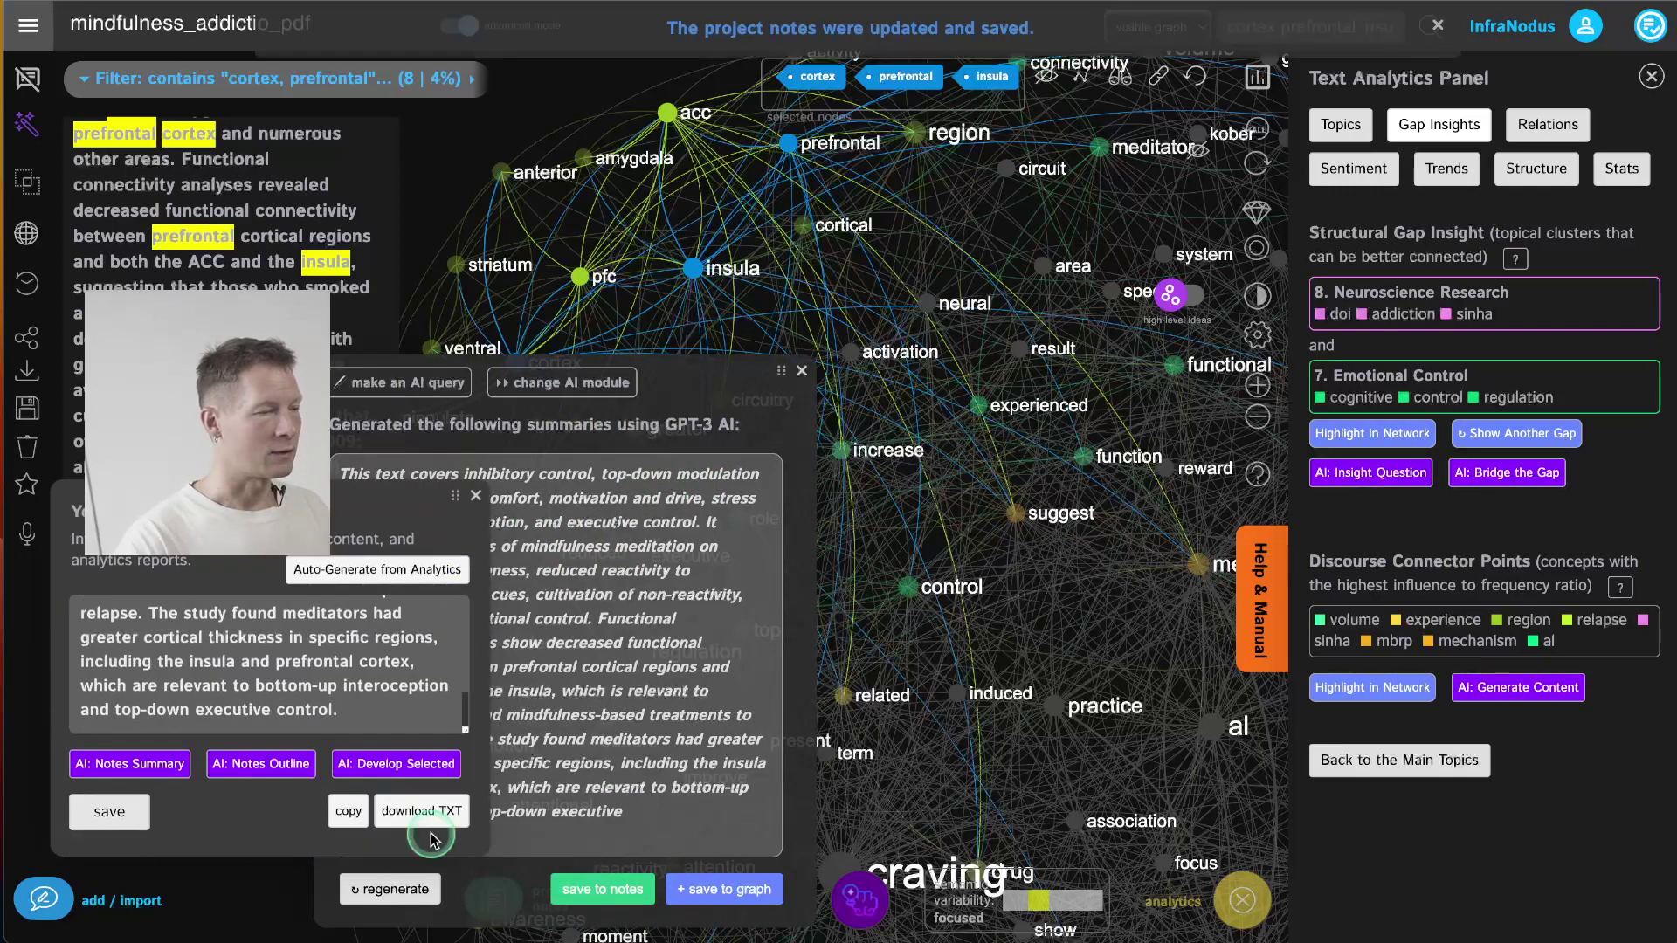
scroll(280, 644, "up", 10)
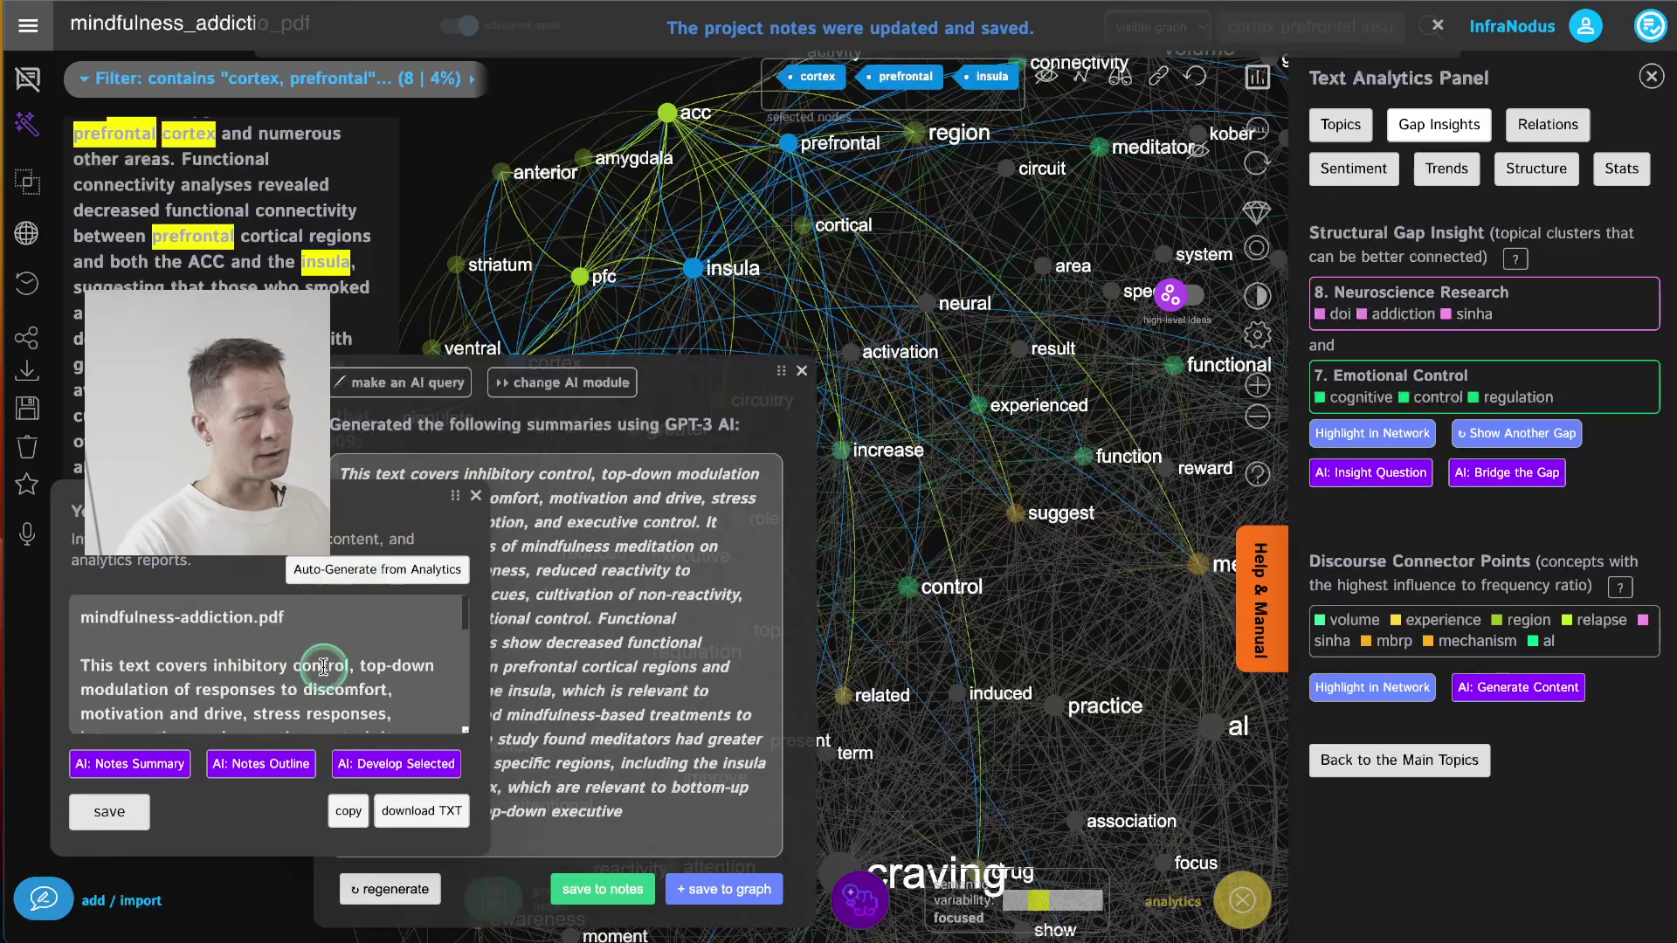
scroll(317, 677, "down", 5)
left_click(821, 352)
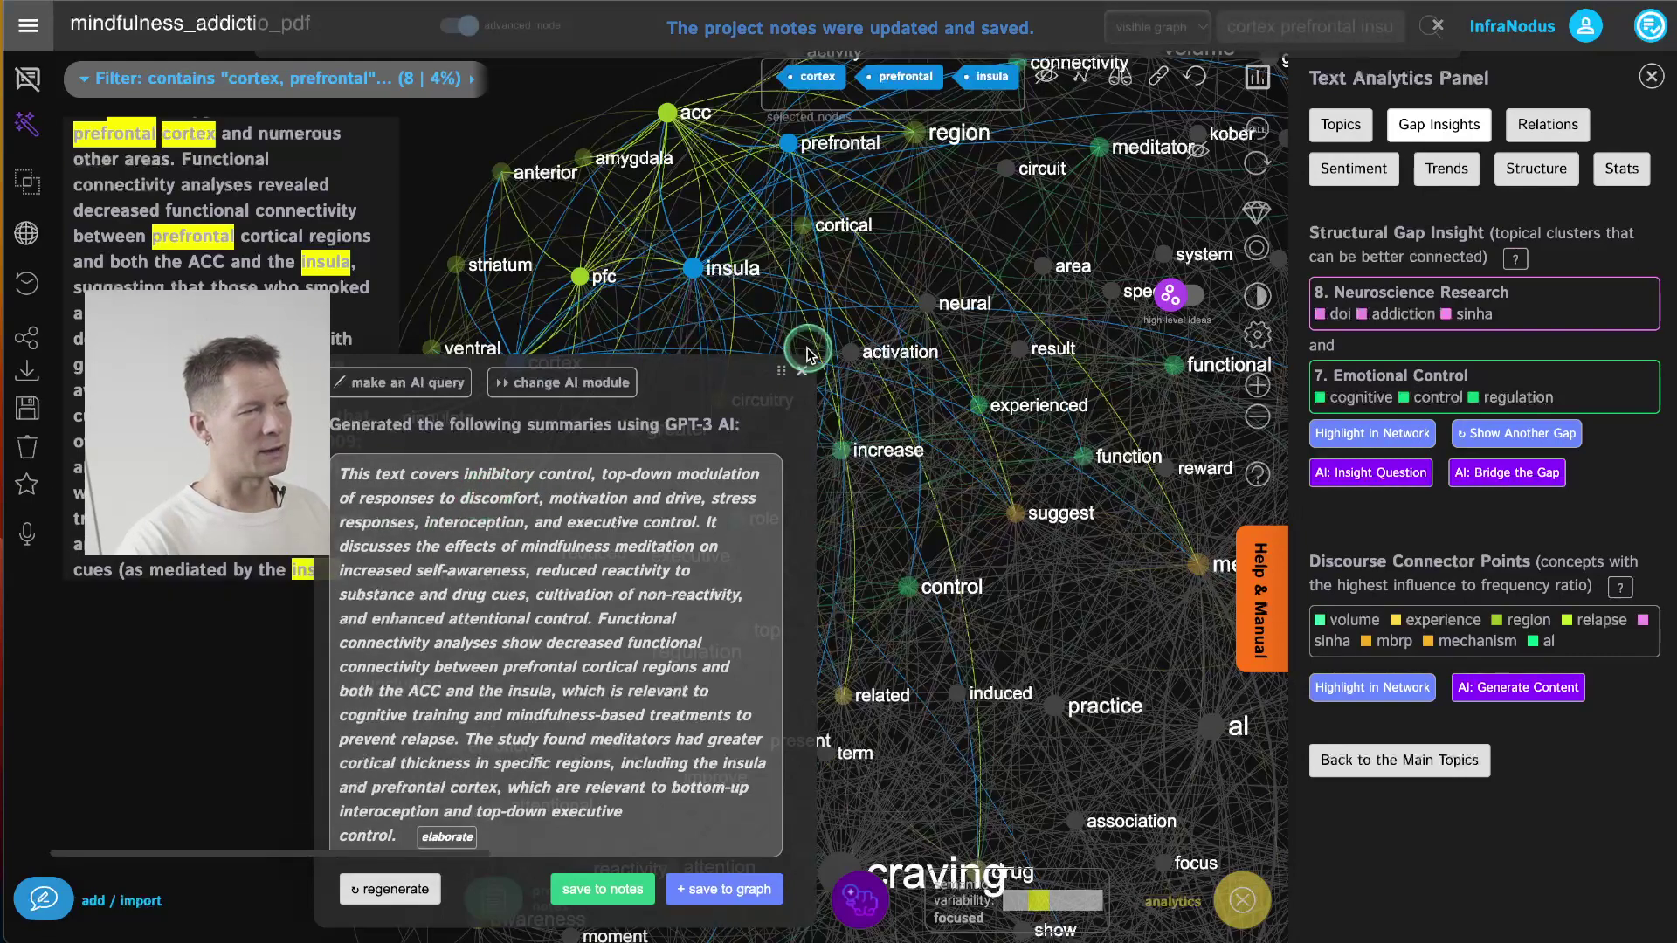
Step: Hide craving, mindfulness and brain, show topic labels, and filter to Mindfulness Training
left_click(1202, 82)
left_click(27, 78)
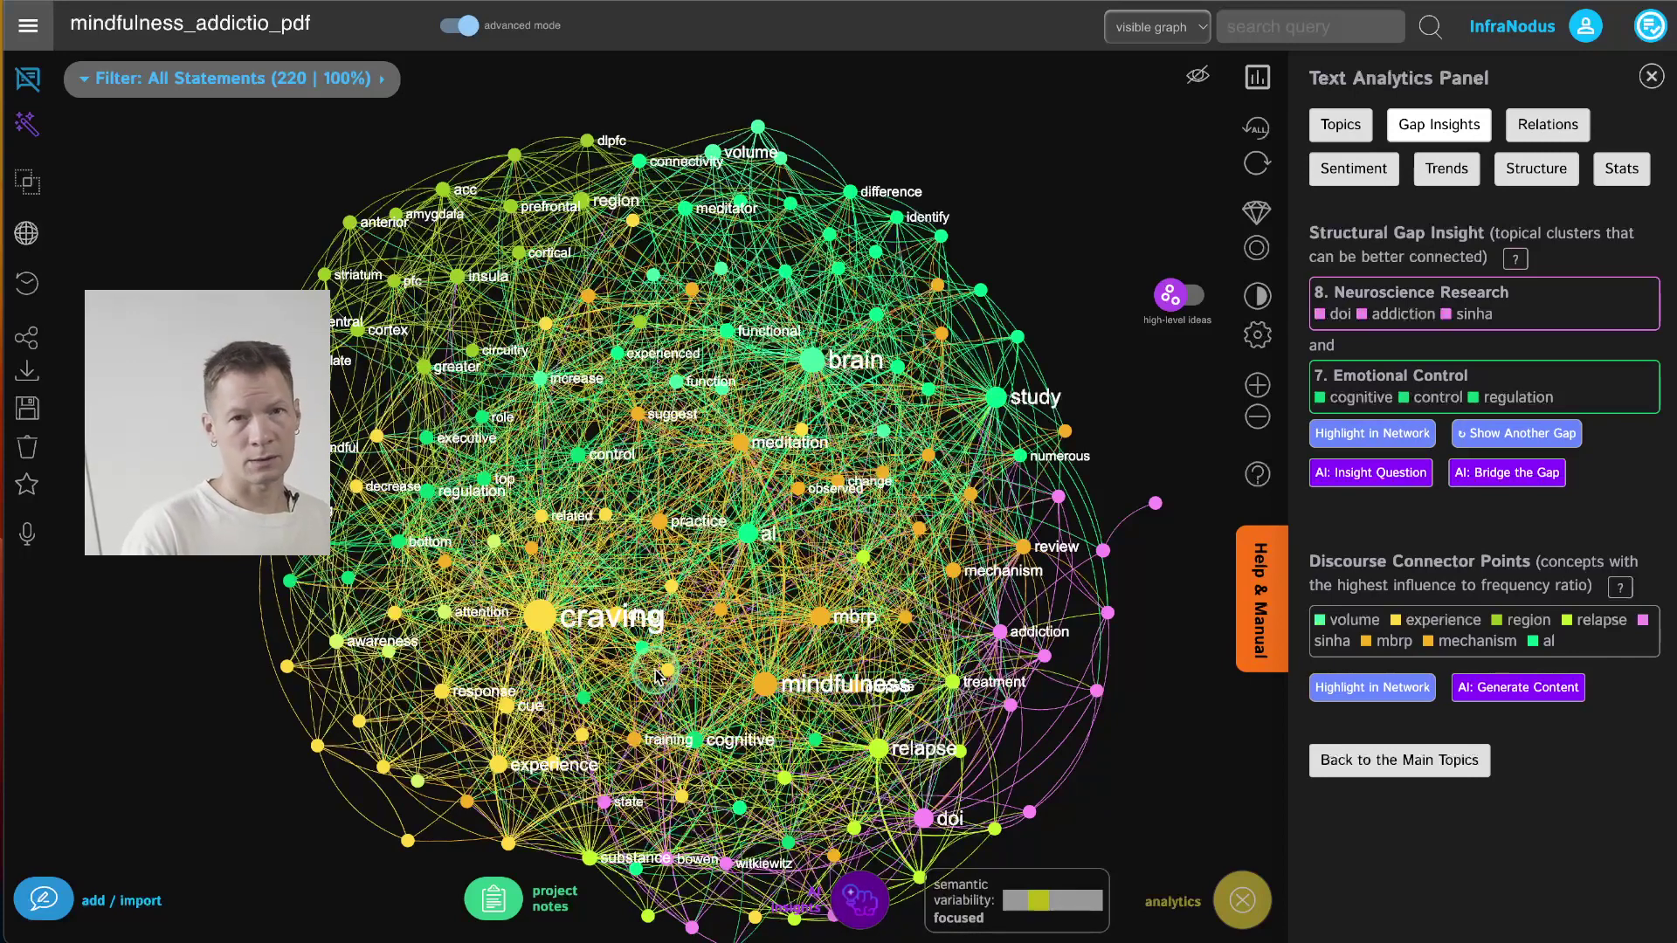
left_click(536, 620)
left_click(763, 686)
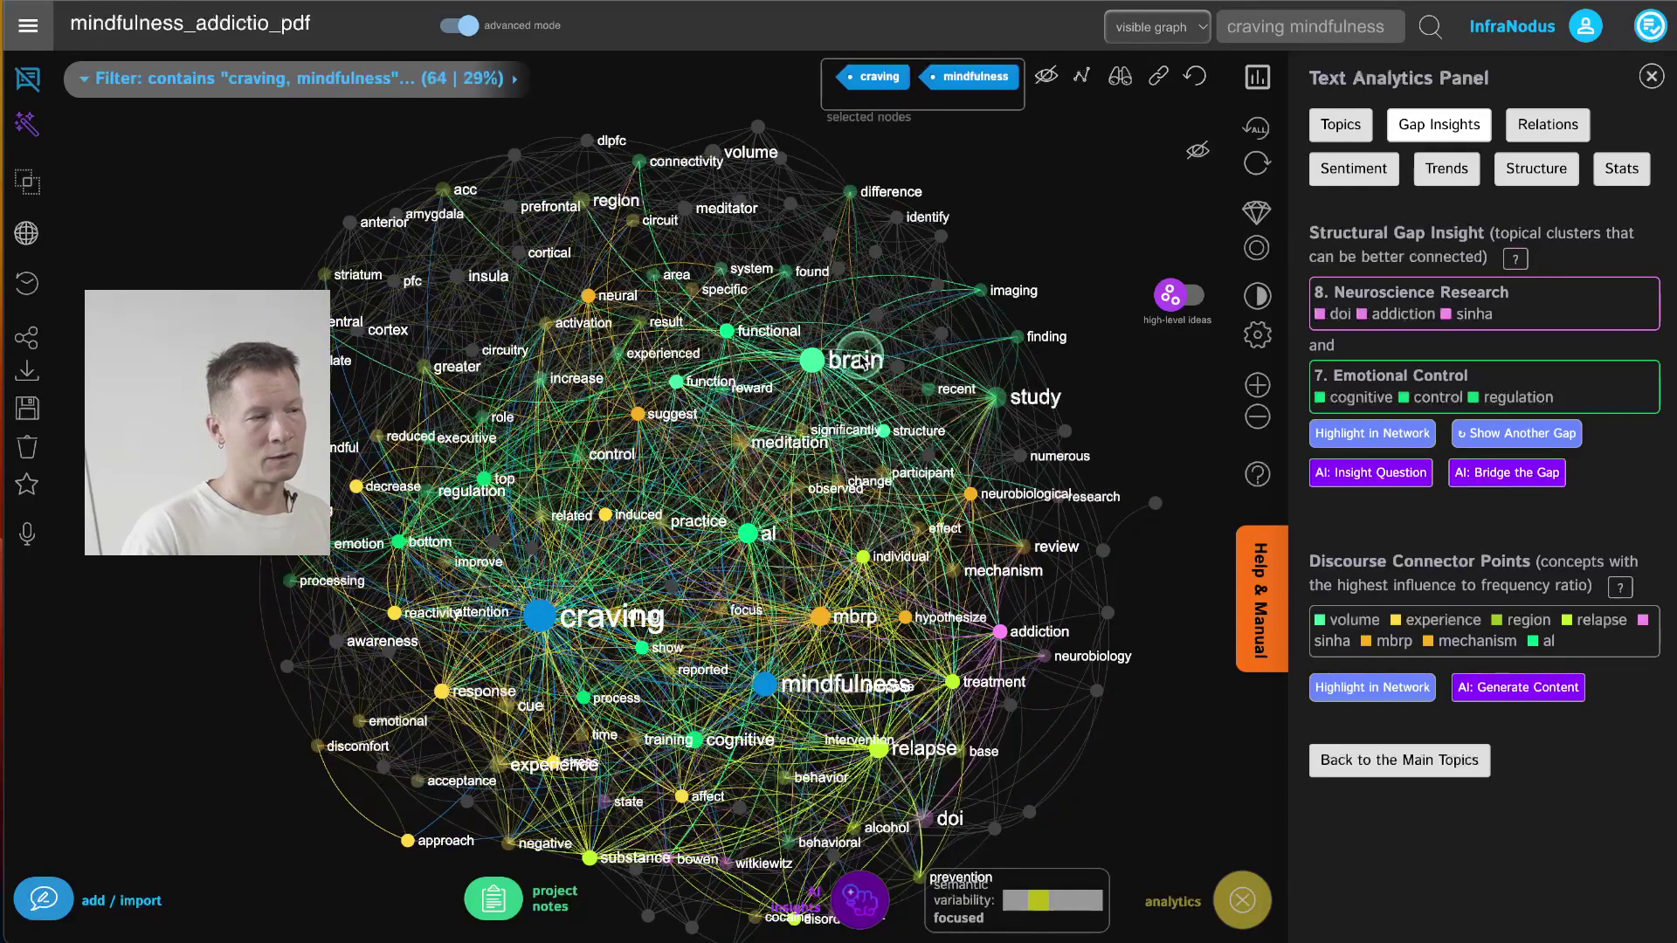
left_click(816, 362)
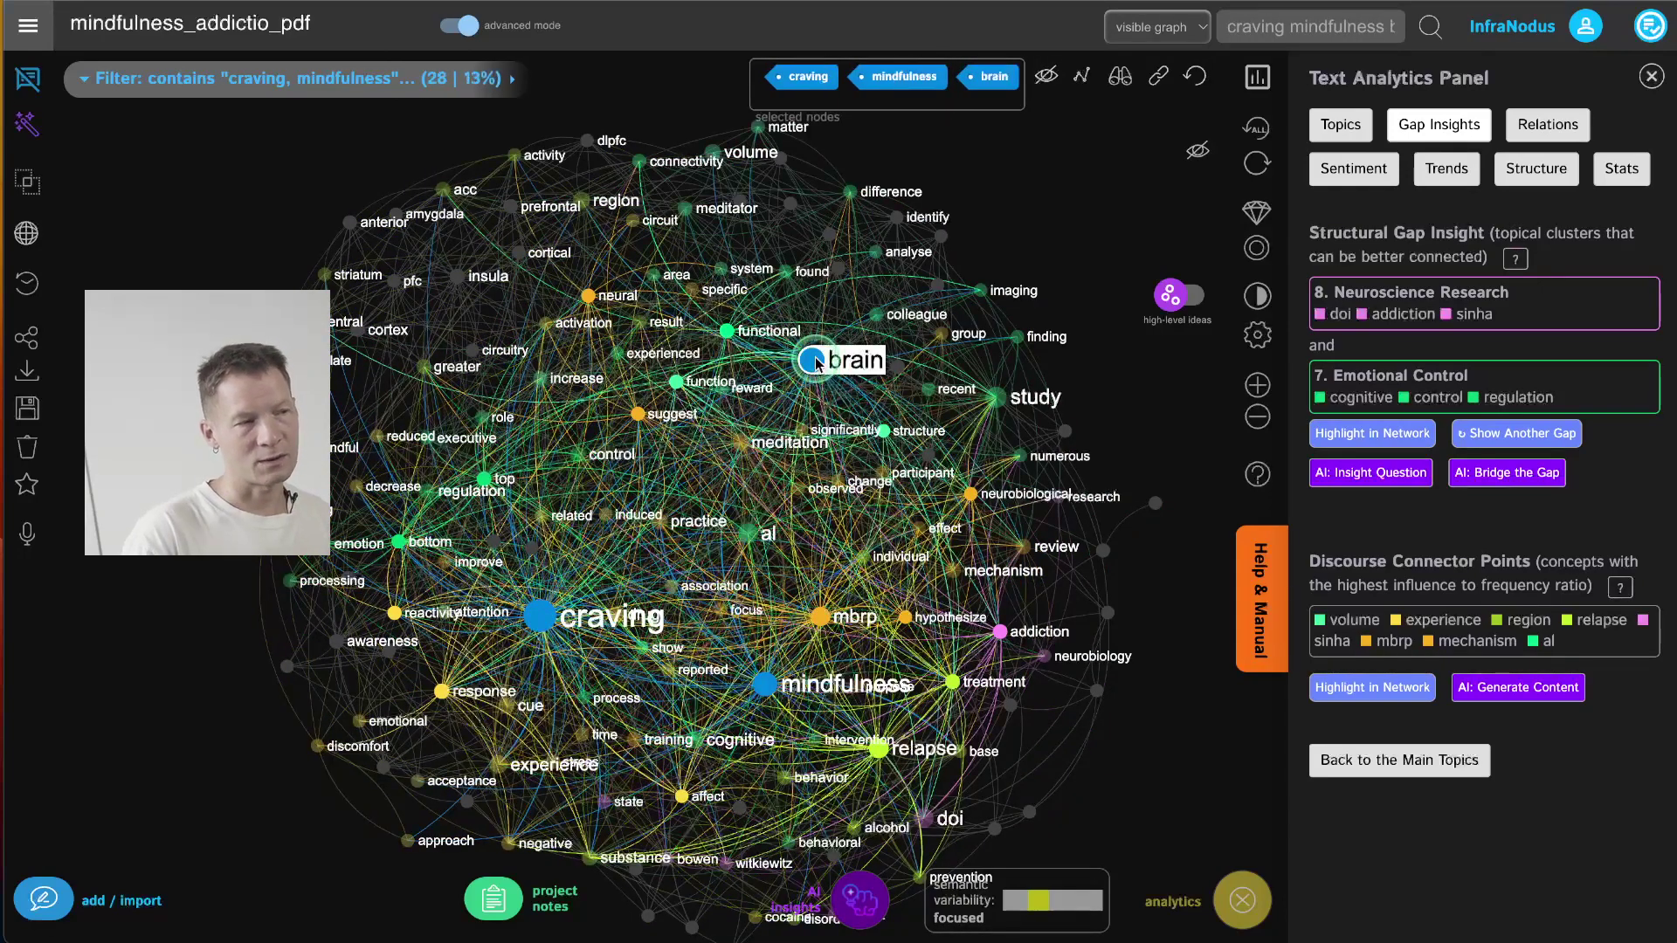
left_click(1044, 76)
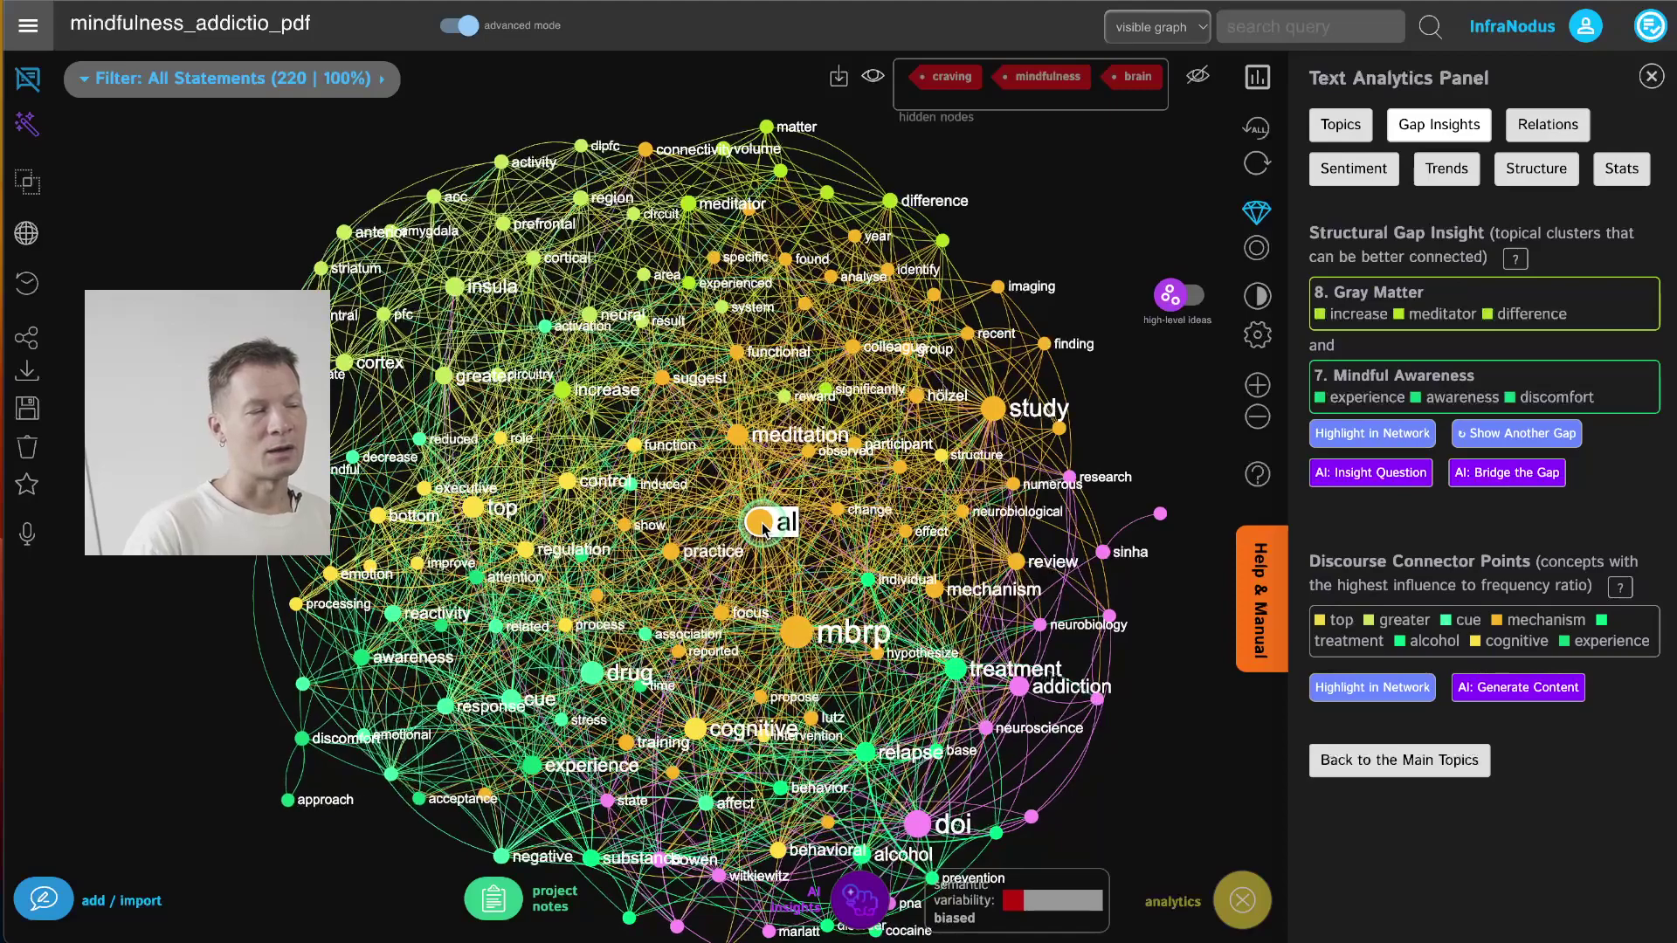
left_click(1177, 294)
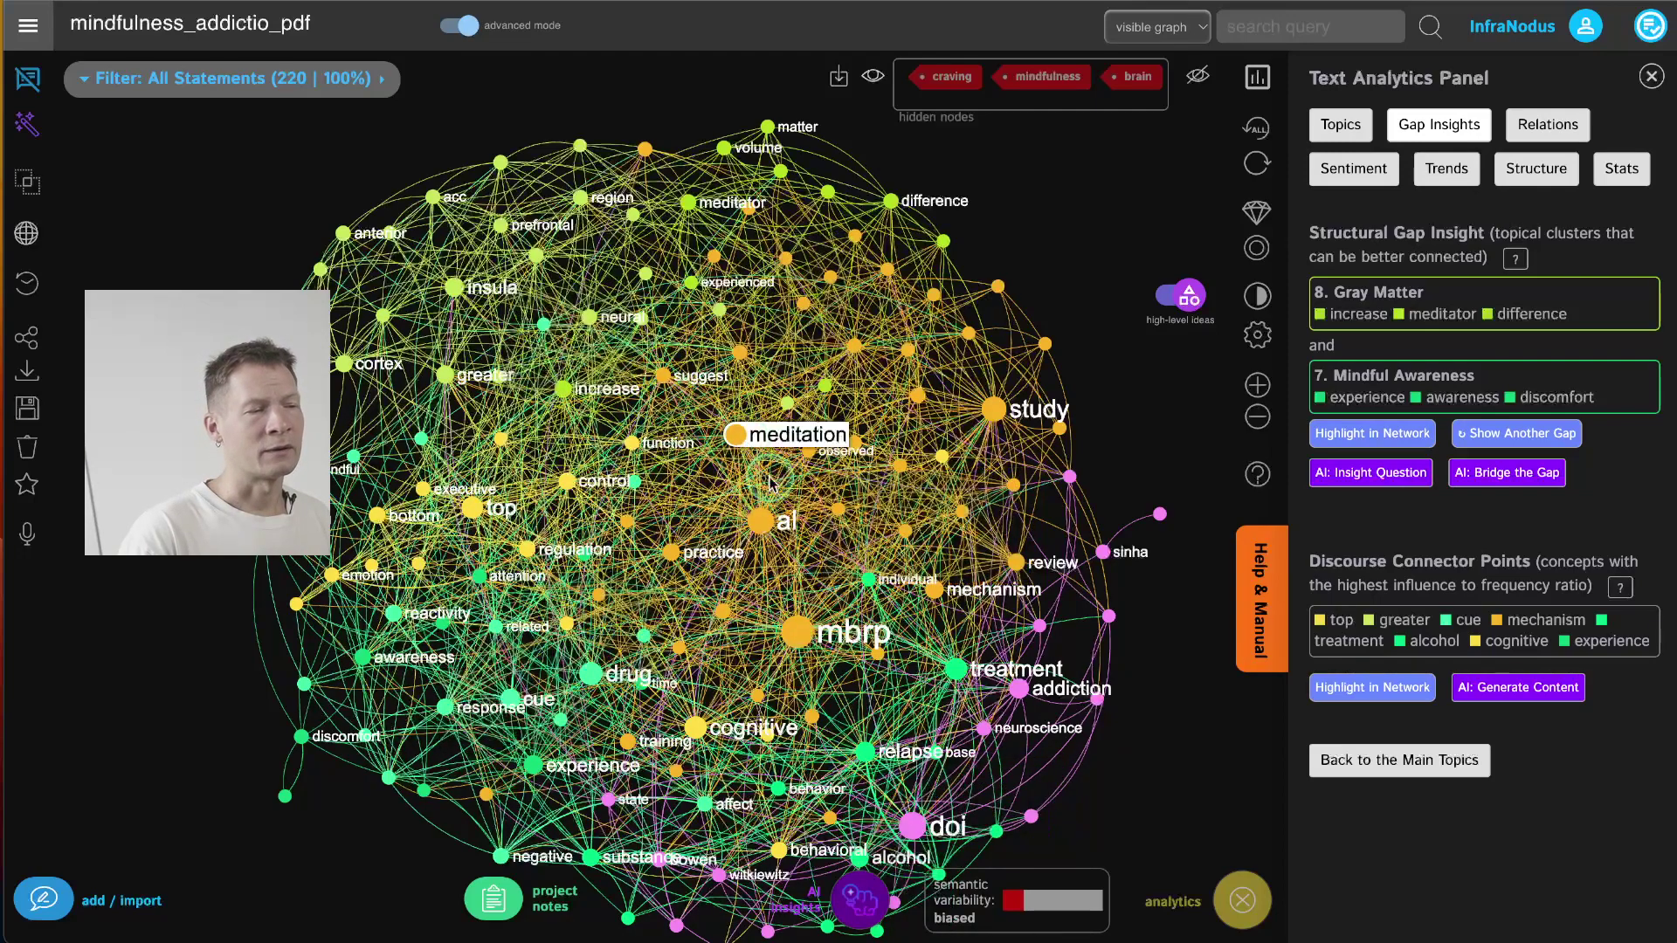
left_click(902, 550)
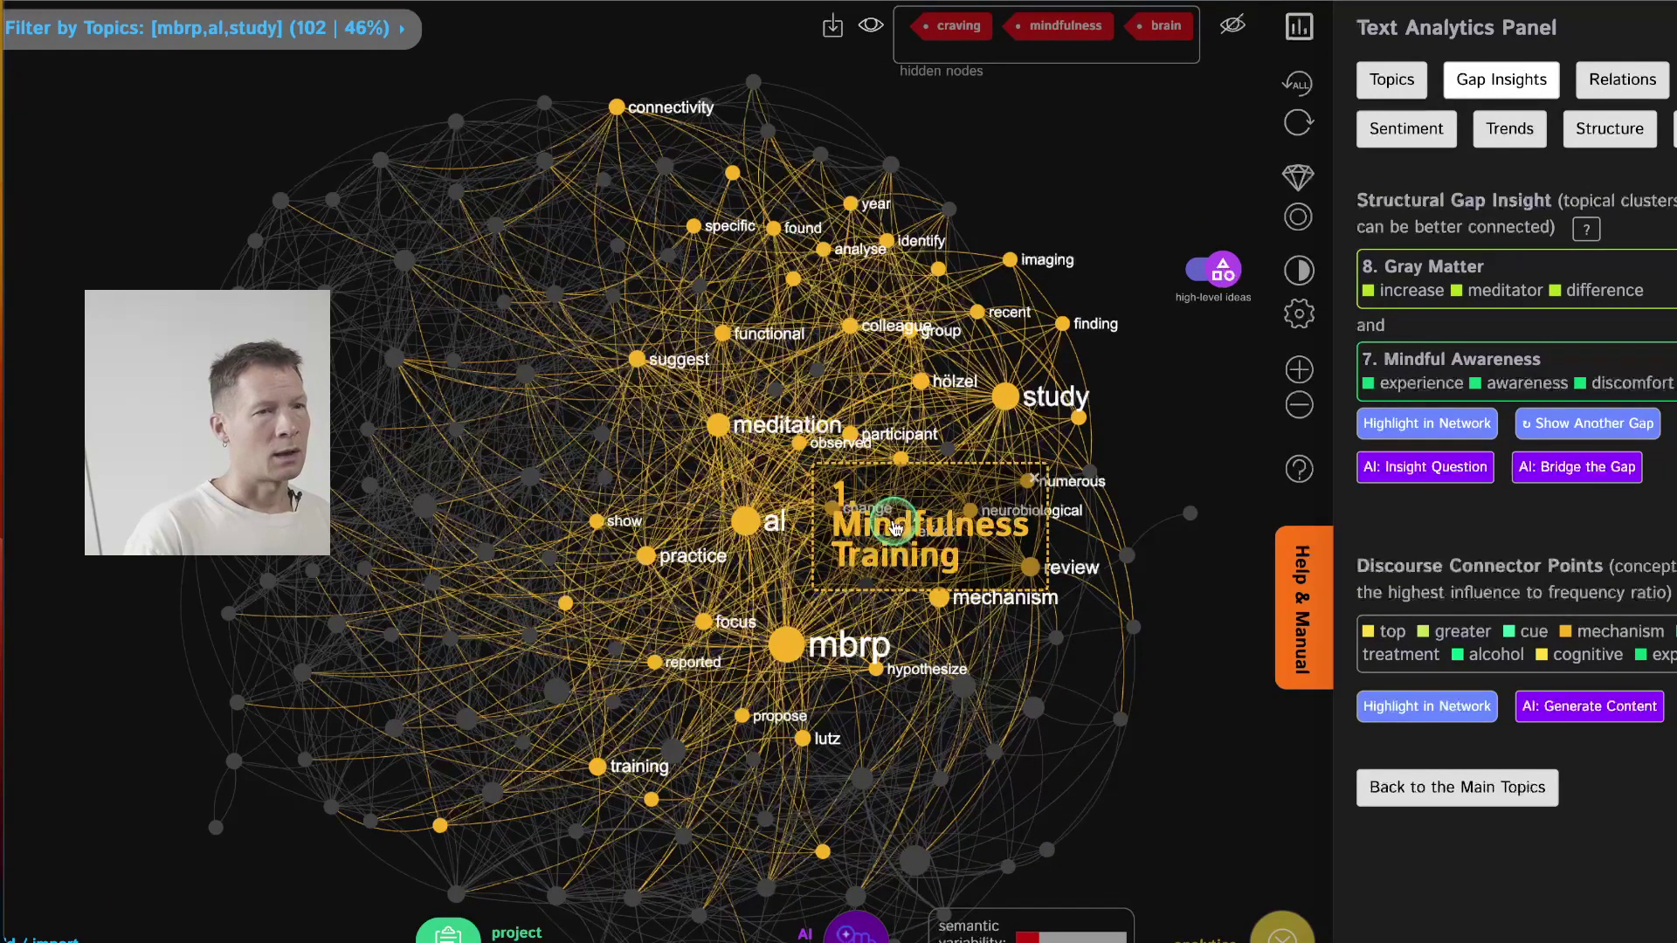
Step: Generate a GPT-4 chat idea bridging the Mindfulness Training topic's concepts, read it, then dismiss it
scroll(1057, 460, "down", 5)
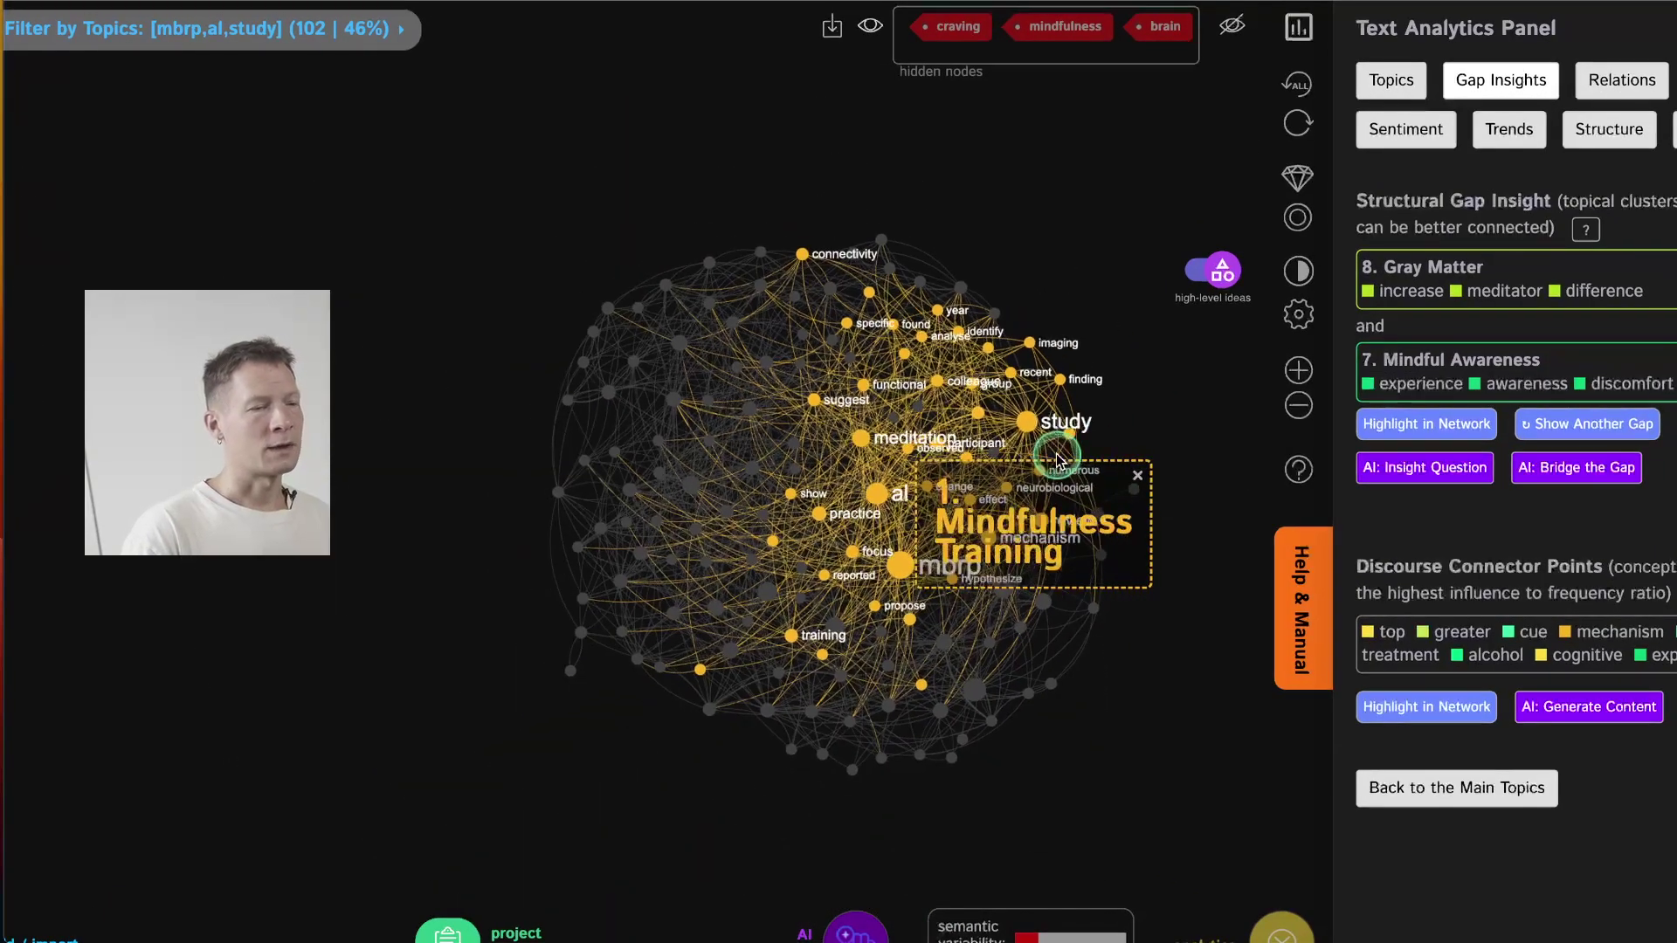
left_click(854, 924)
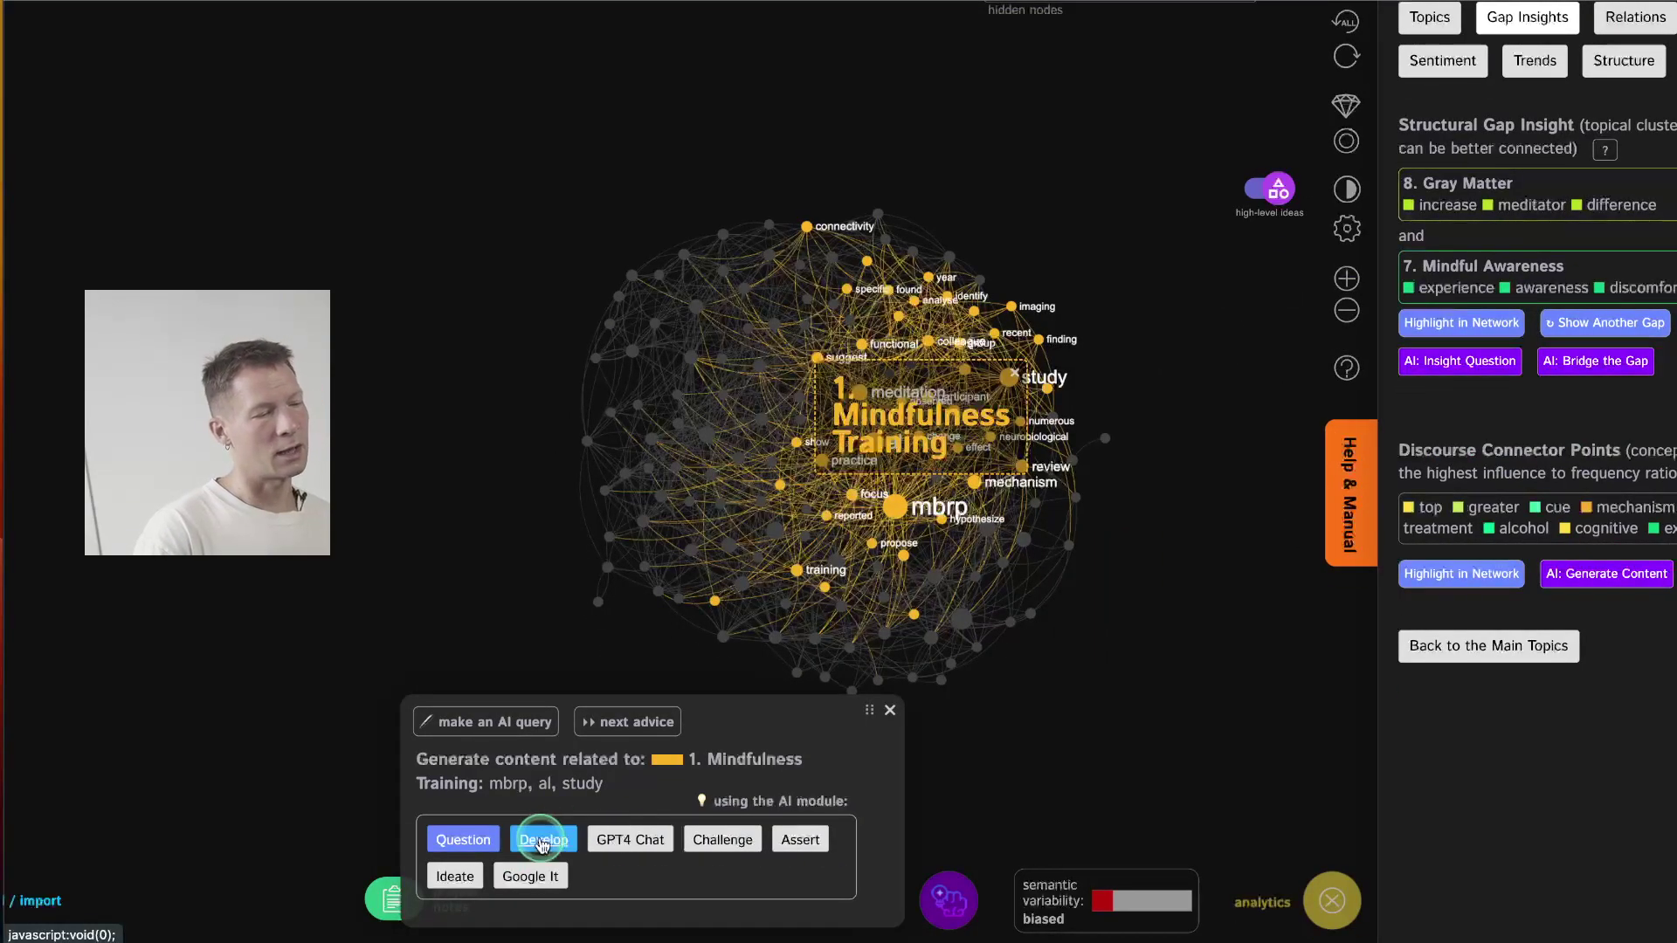
left_click(634, 841)
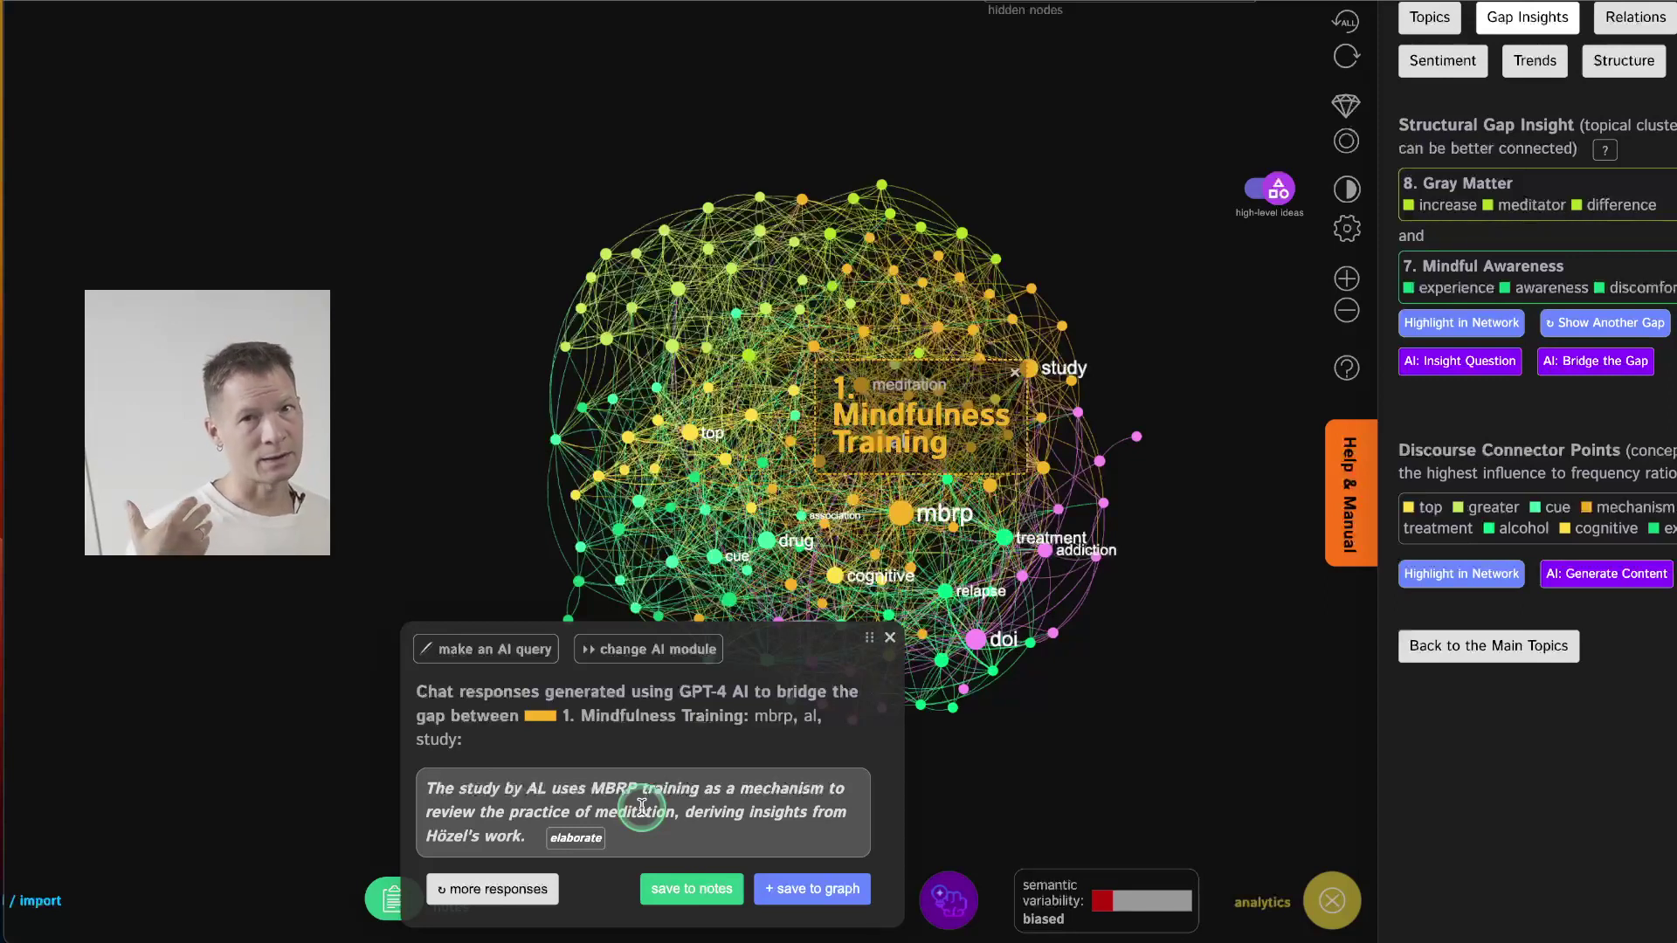
left_click(890, 638)
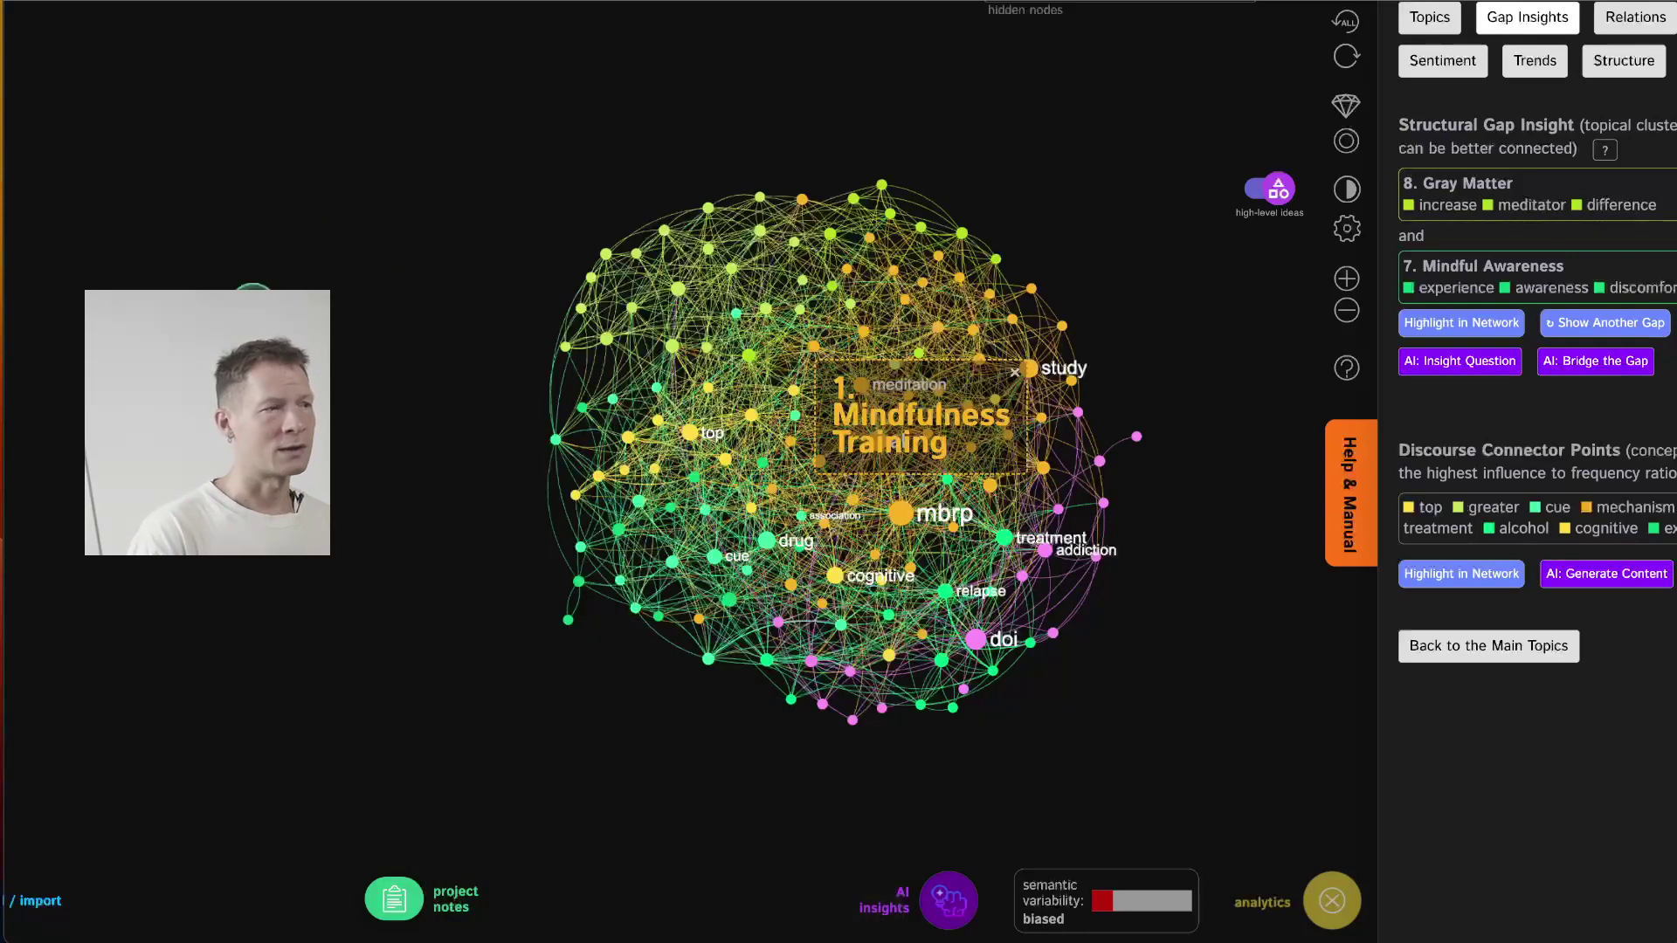
Step: Label the graph with the top four topics: Mindfulness Training, Executive Function, Smoking Cues, Addiction Neuroscience
left_click_drag(1179, 479, 1070, 472)
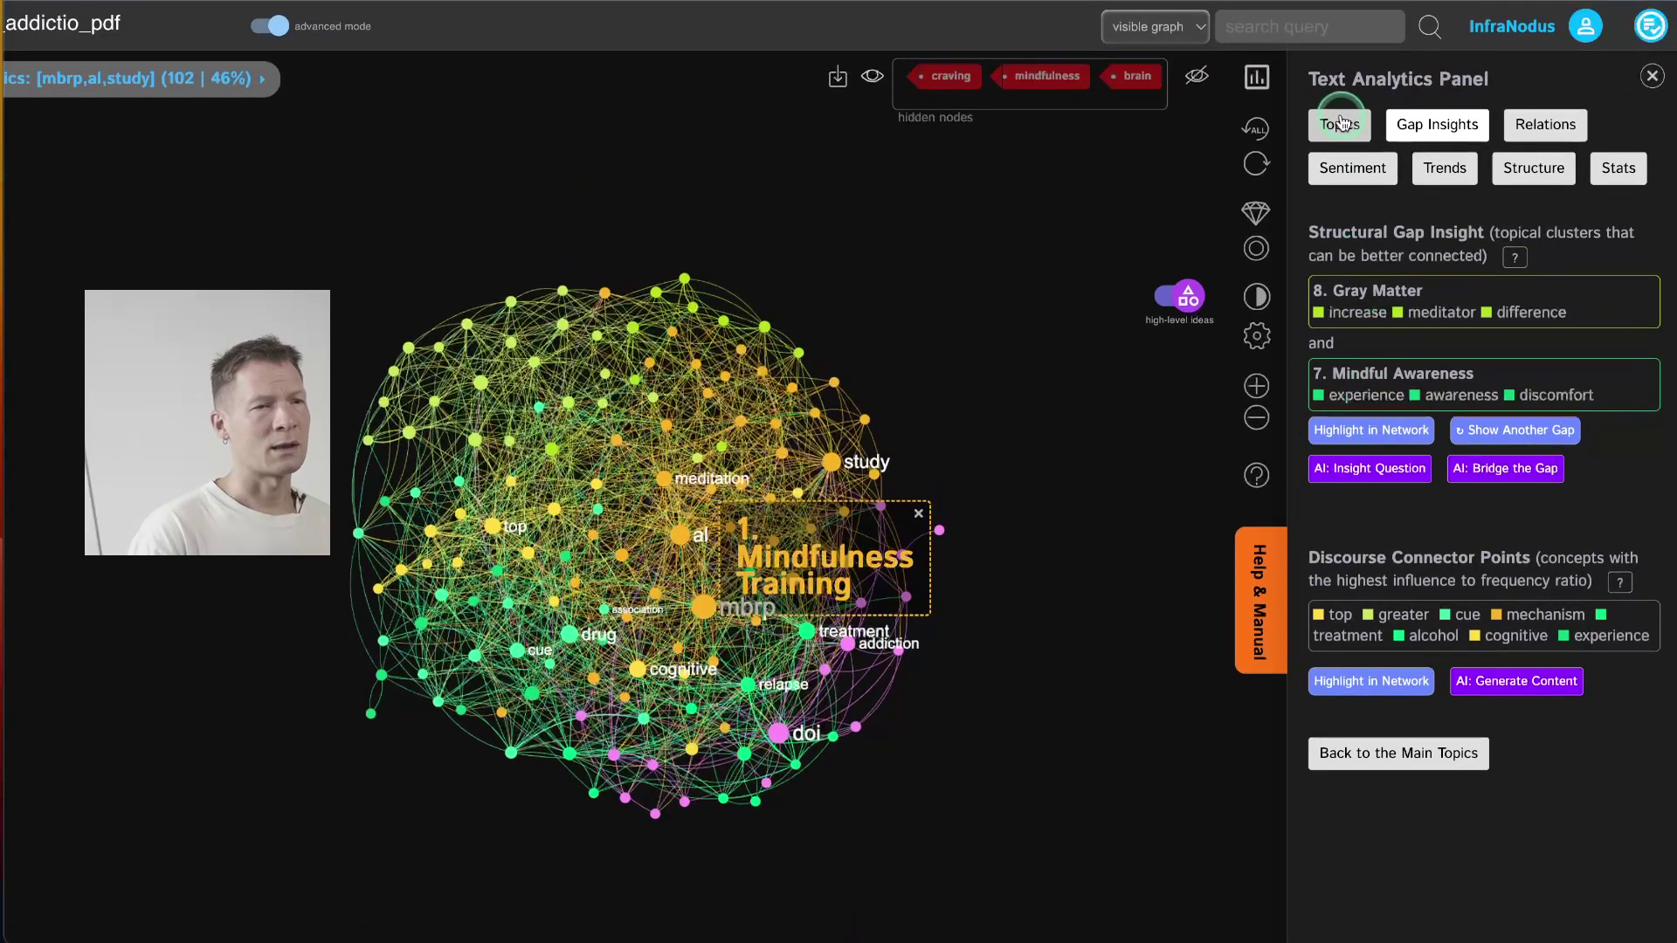
left_click(1340, 127)
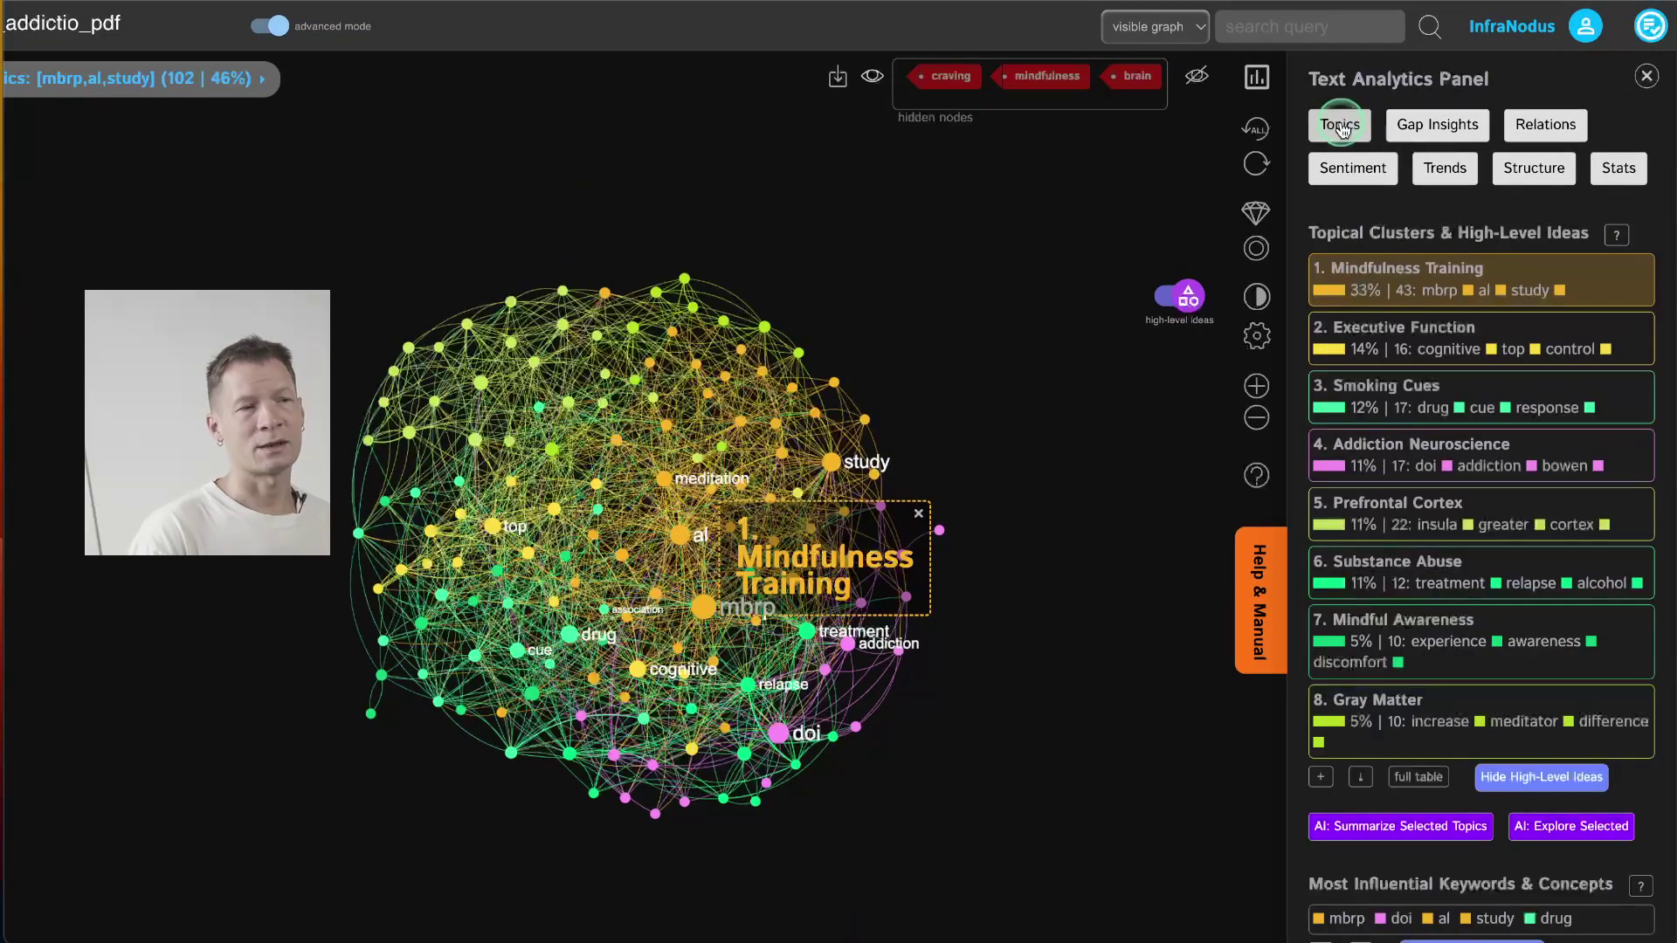
left_click(1598, 273)
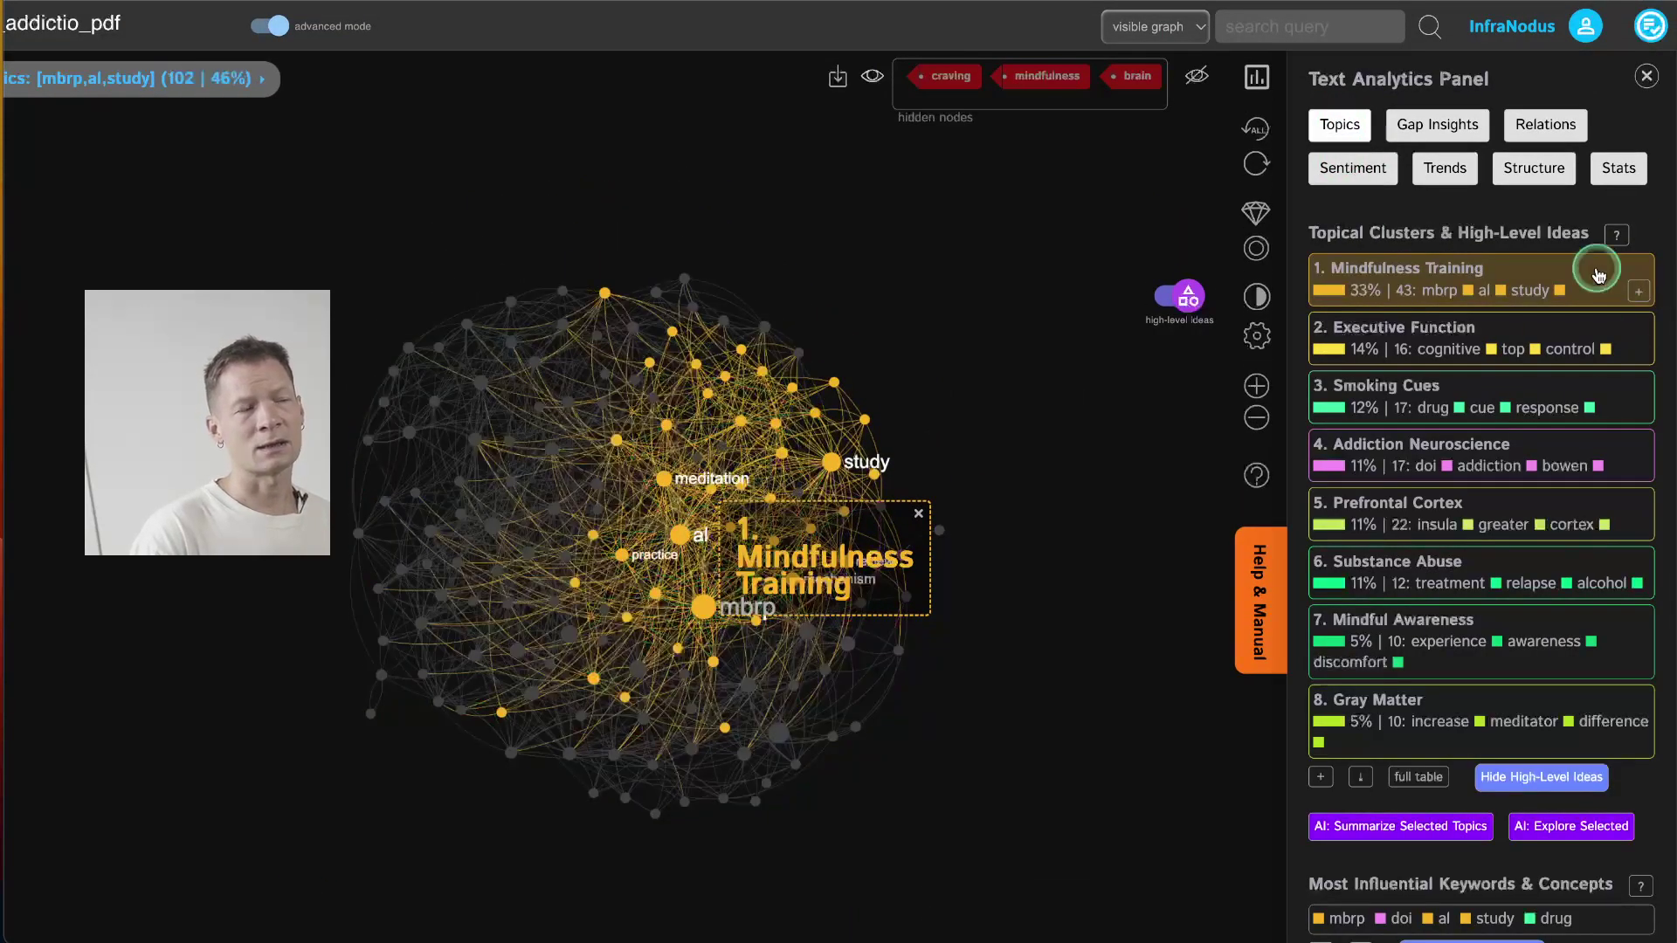
left_click(1598, 274)
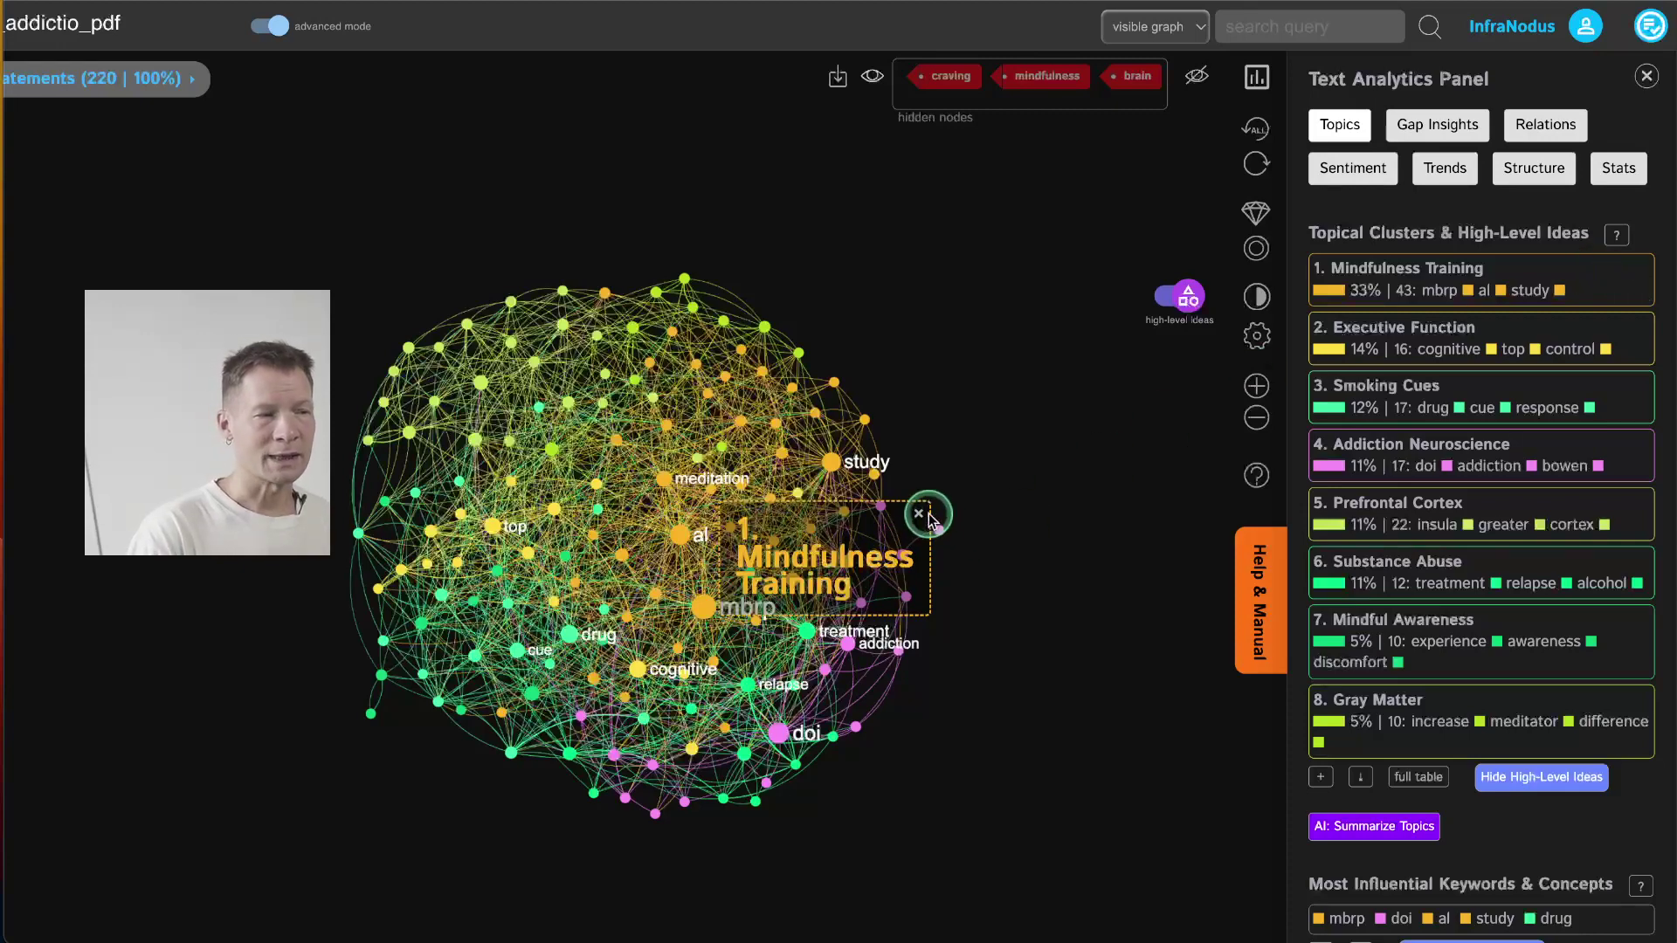
left_click(1319, 777)
left_click(1320, 783)
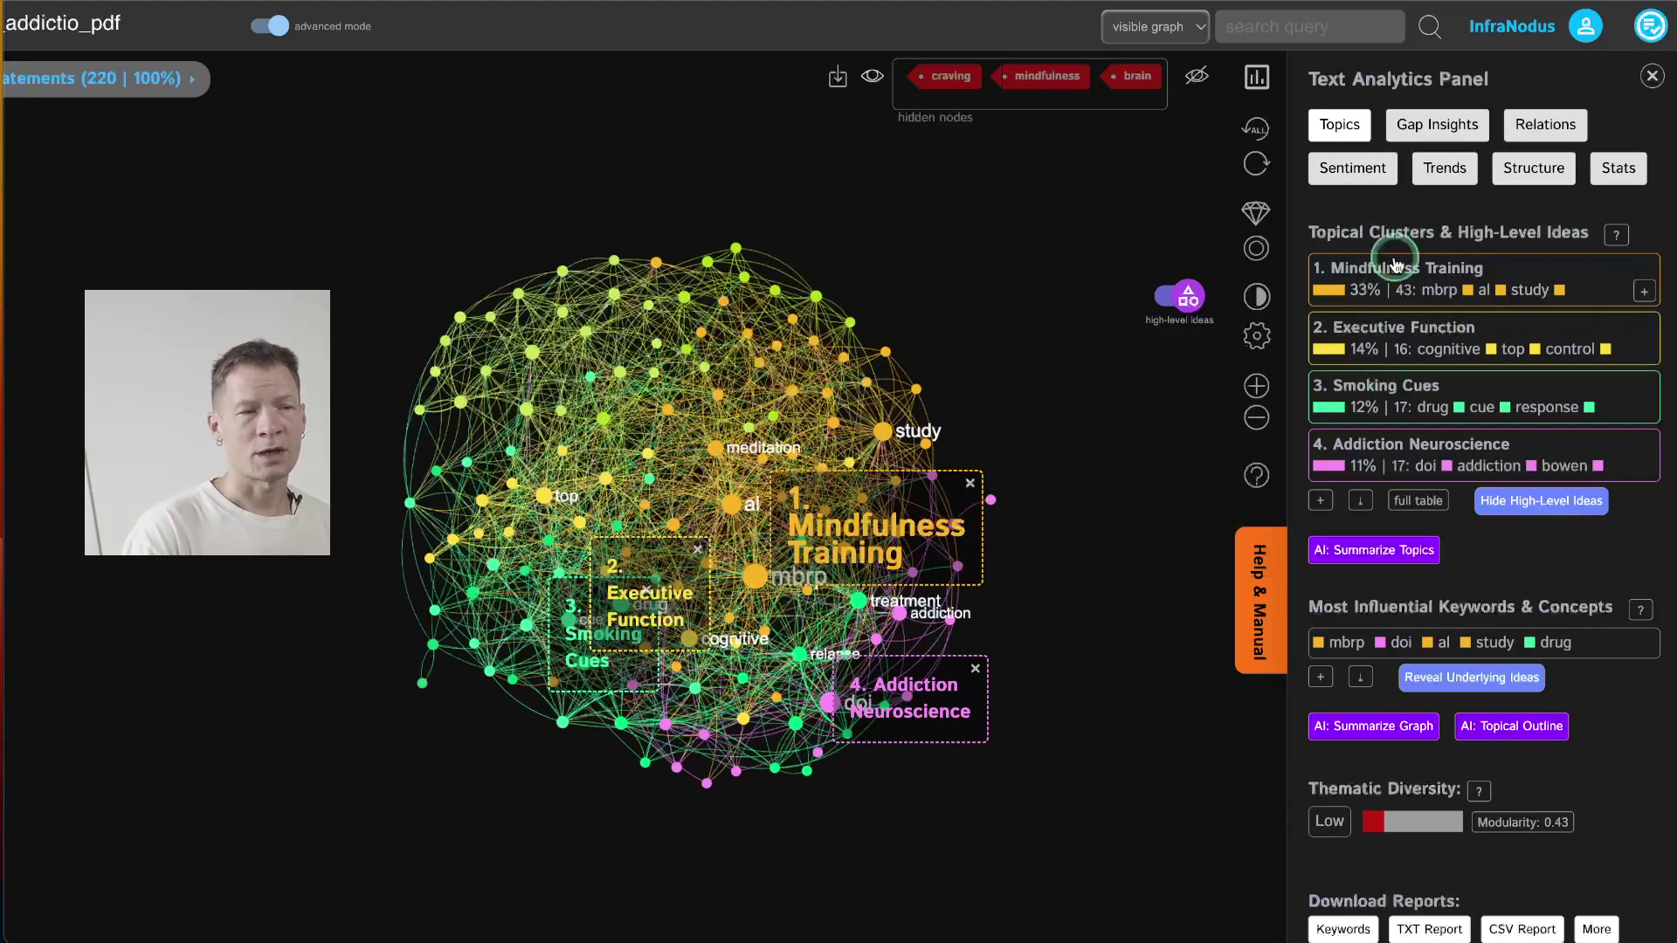
Step: Cycle the highlighted structural gaps until Prefrontal Cortex (insula, cortex) versus Addiction Neuroscience (doi, addiction) appears
left_click(1437, 124)
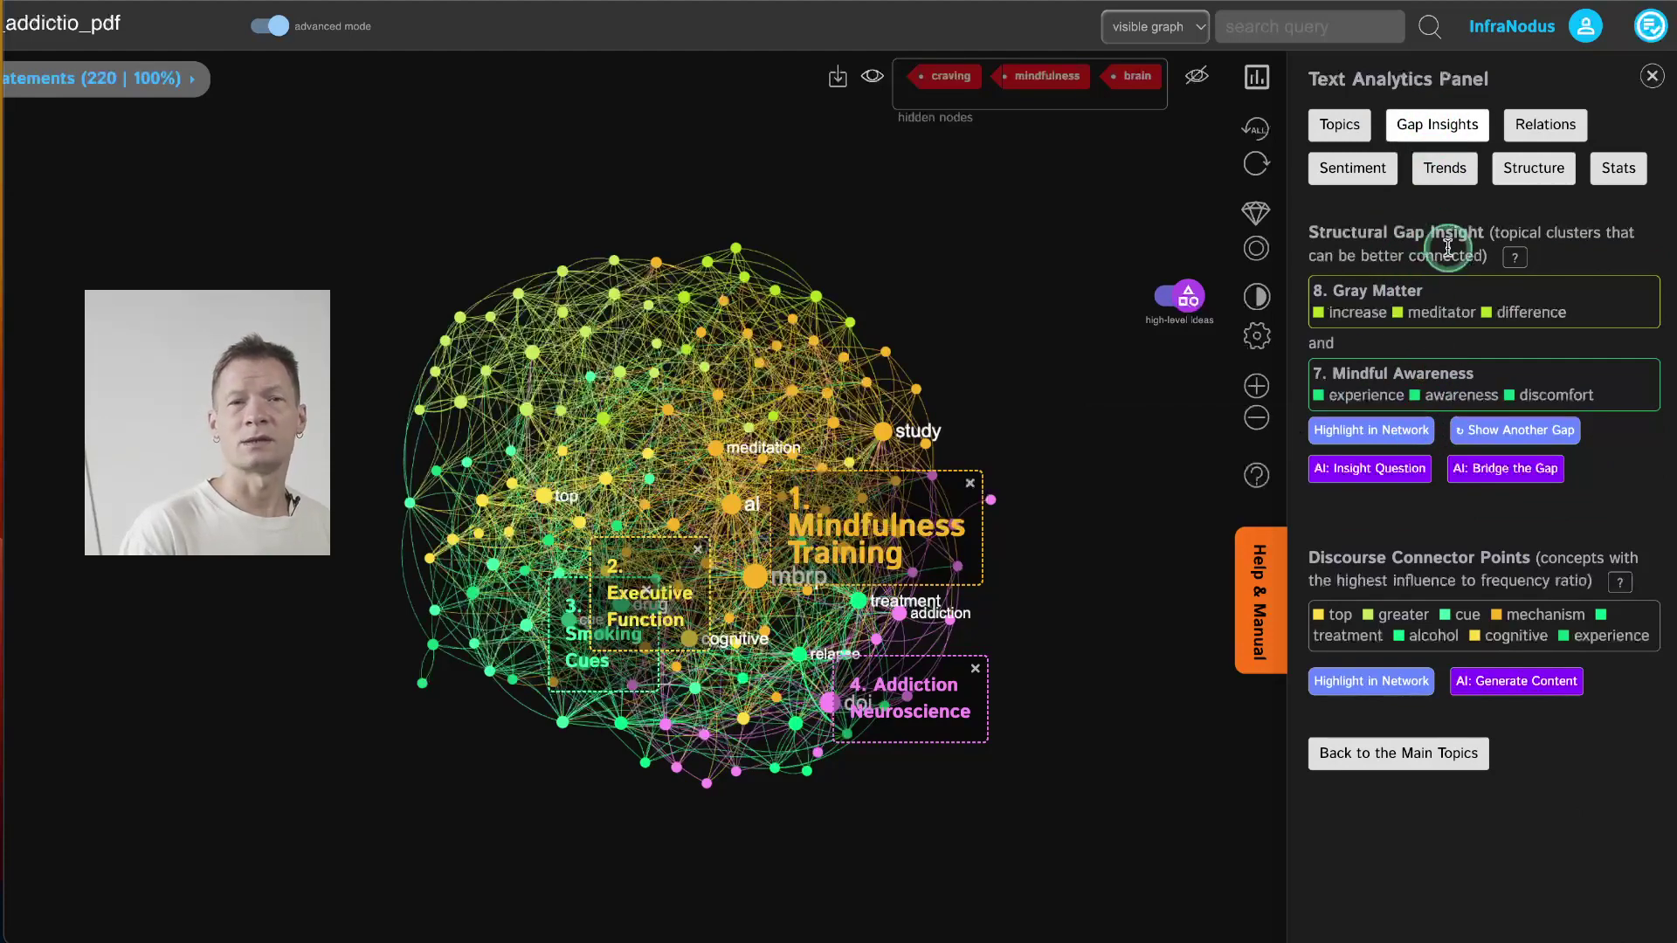
left_click(1364, 430)
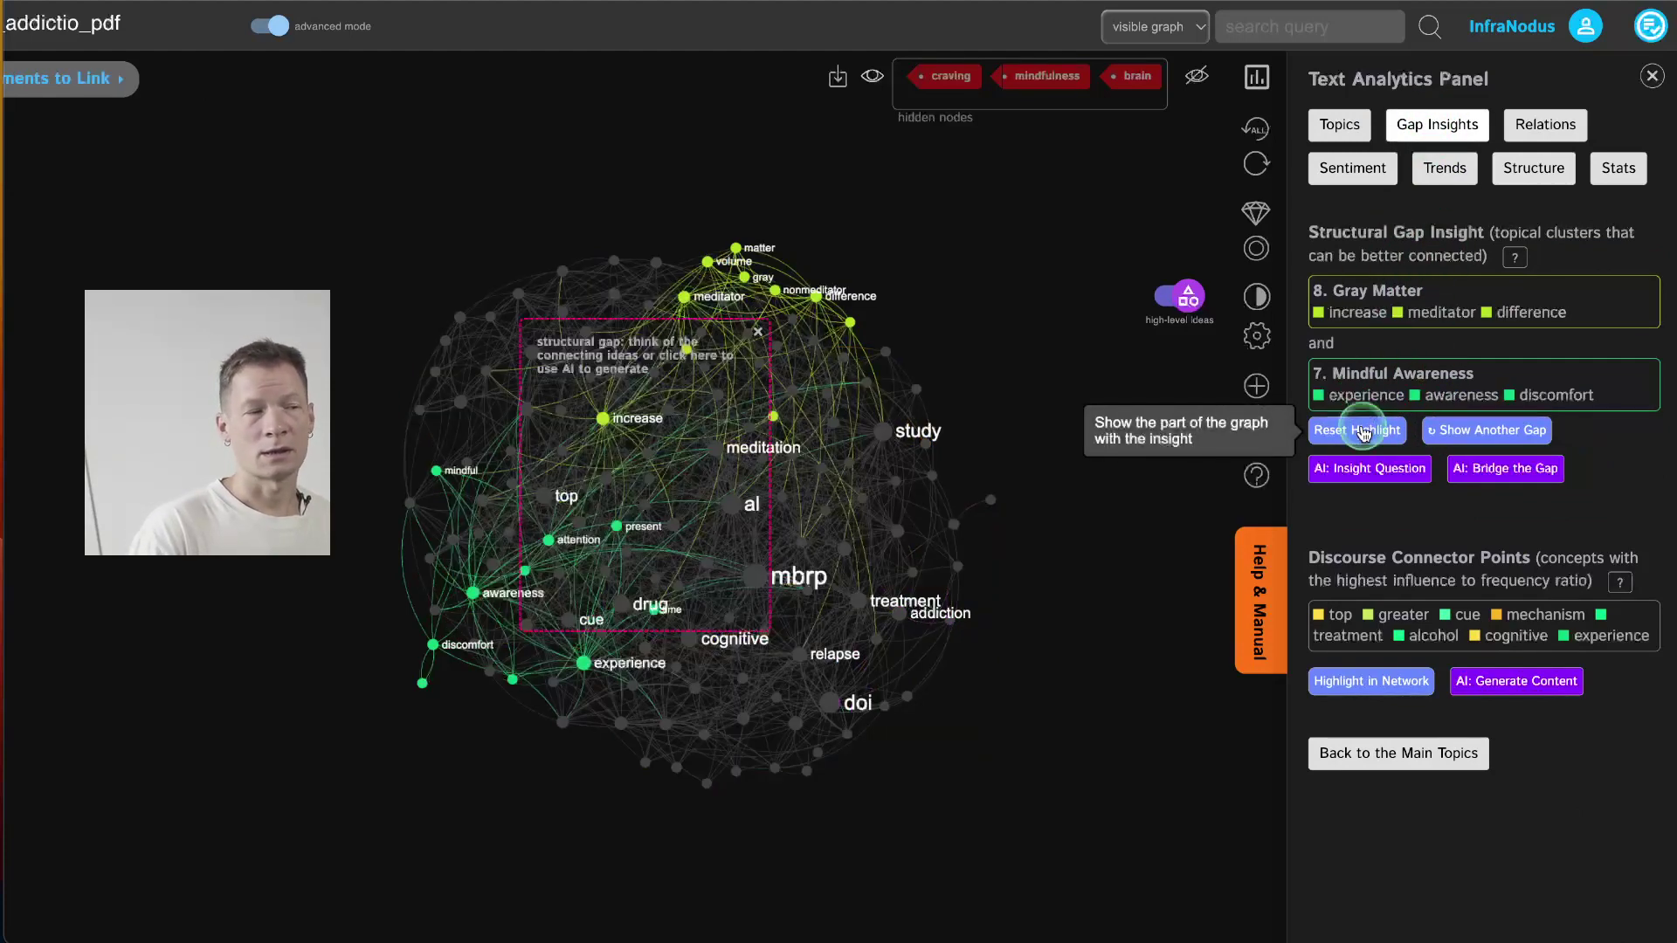
left_click(1484, 431)
left_click(1484, 432)
left_click(1485, 431)
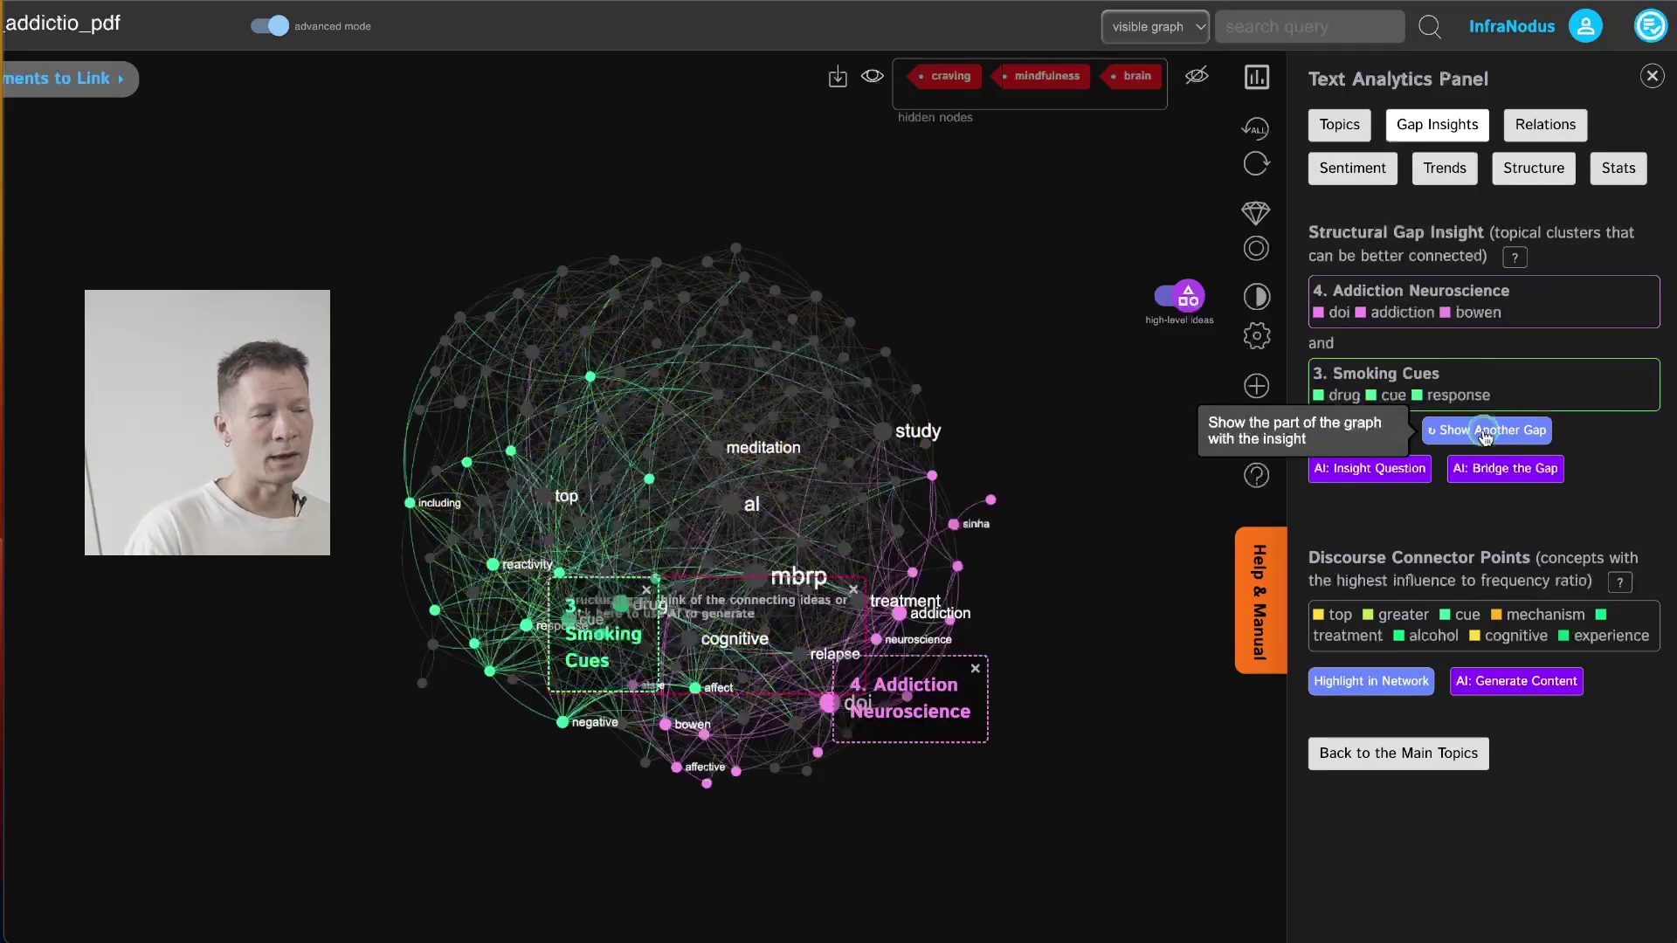
left_click(1485, 432)
left_click(1484, 431)
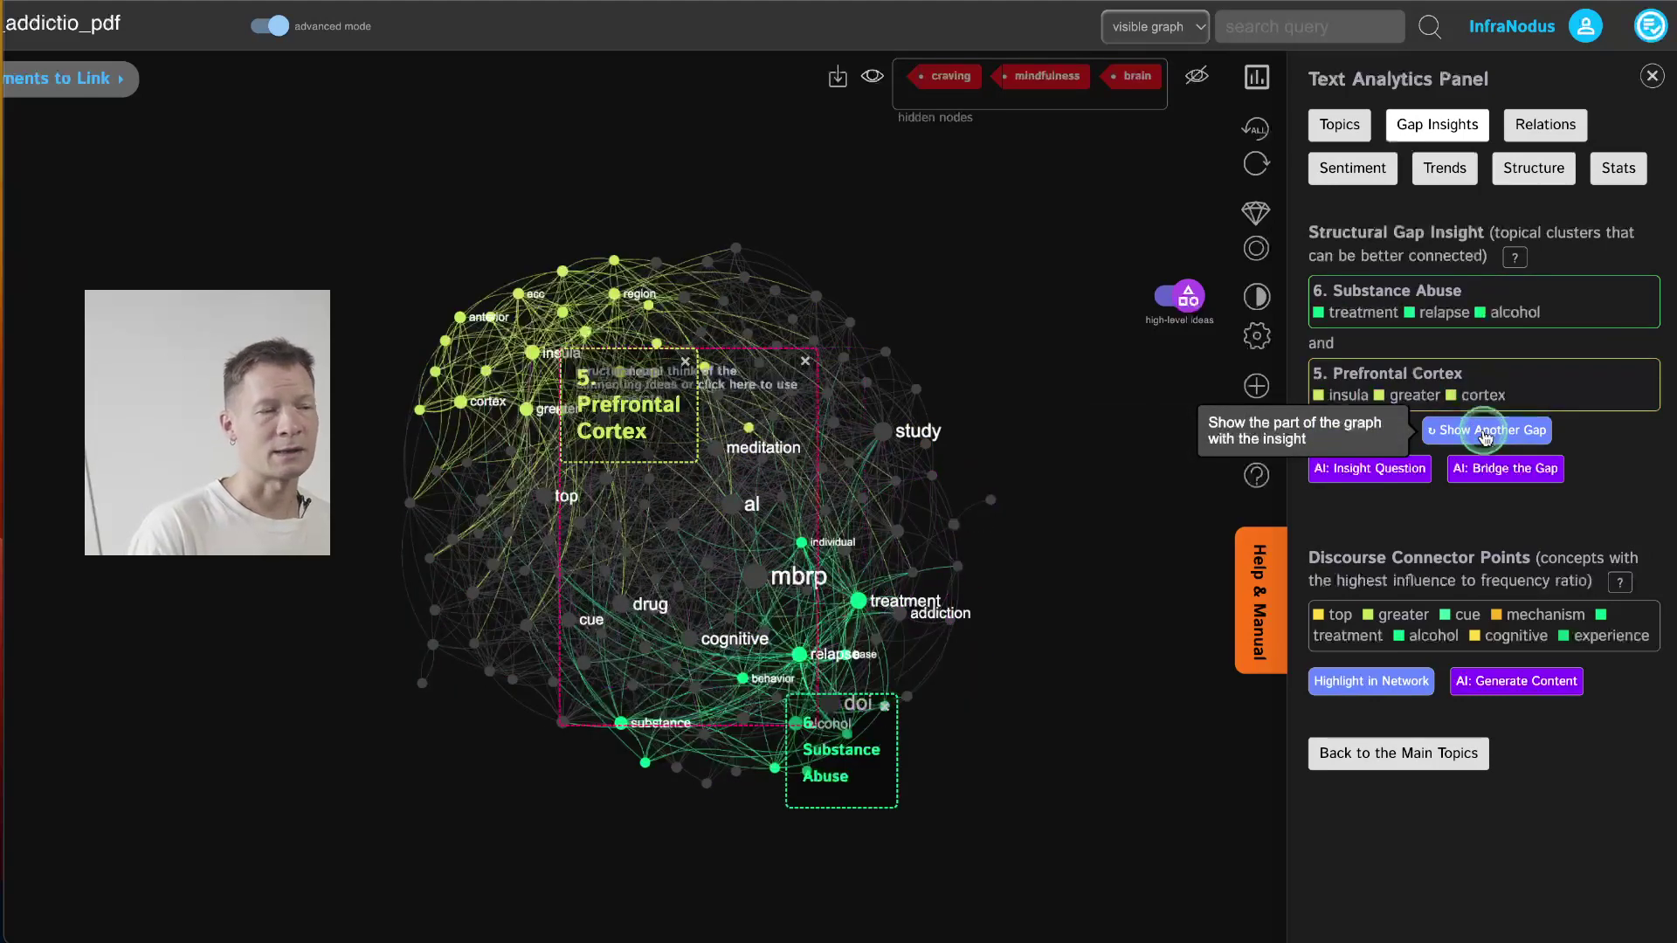
left_click(1485, 431)
left_click(1485, 431)
left_click(1485, 432)
left_click(1485, 432)
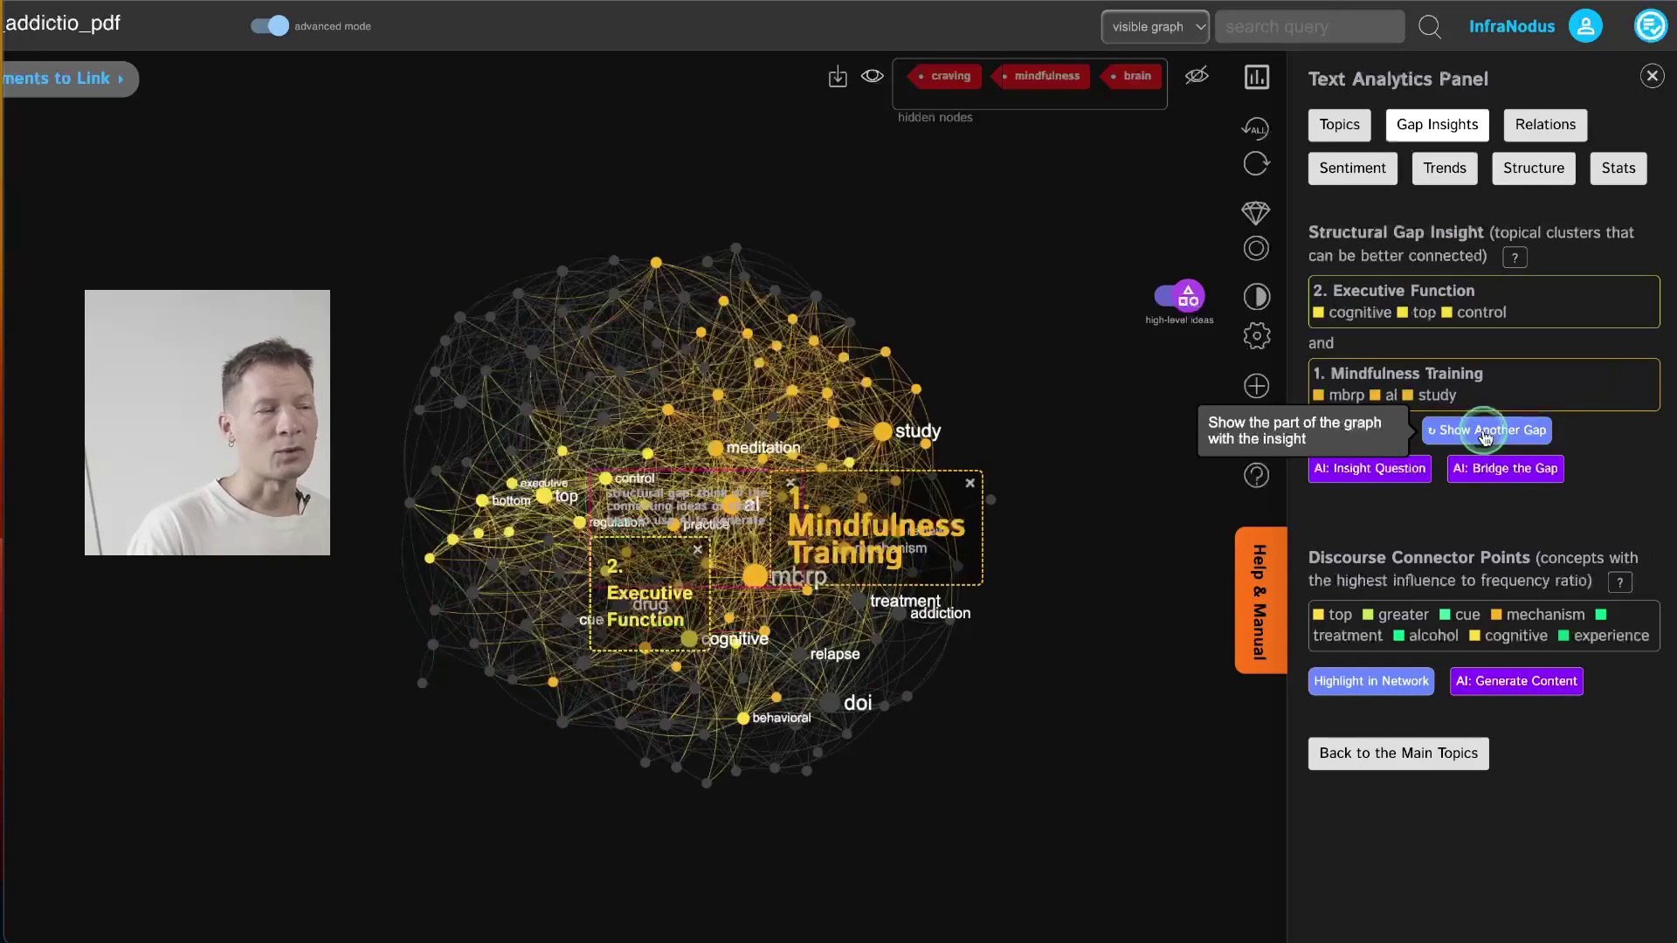
left_click(1484, 431)
left_click(1484, 432)
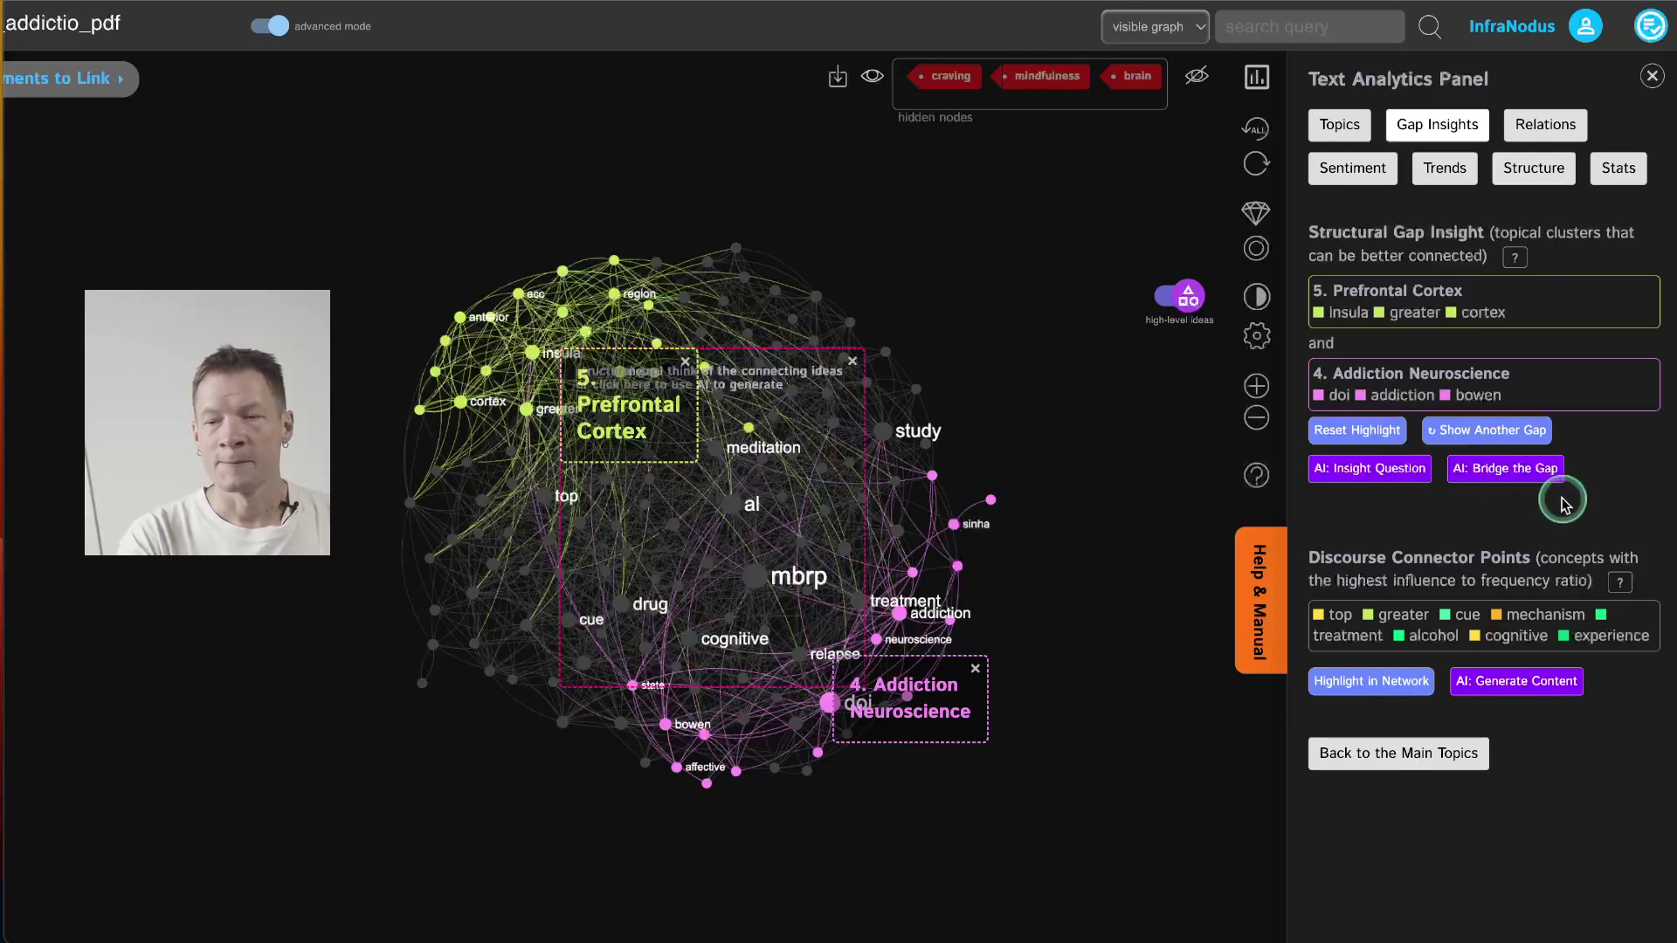
mouse_move(778, 885)
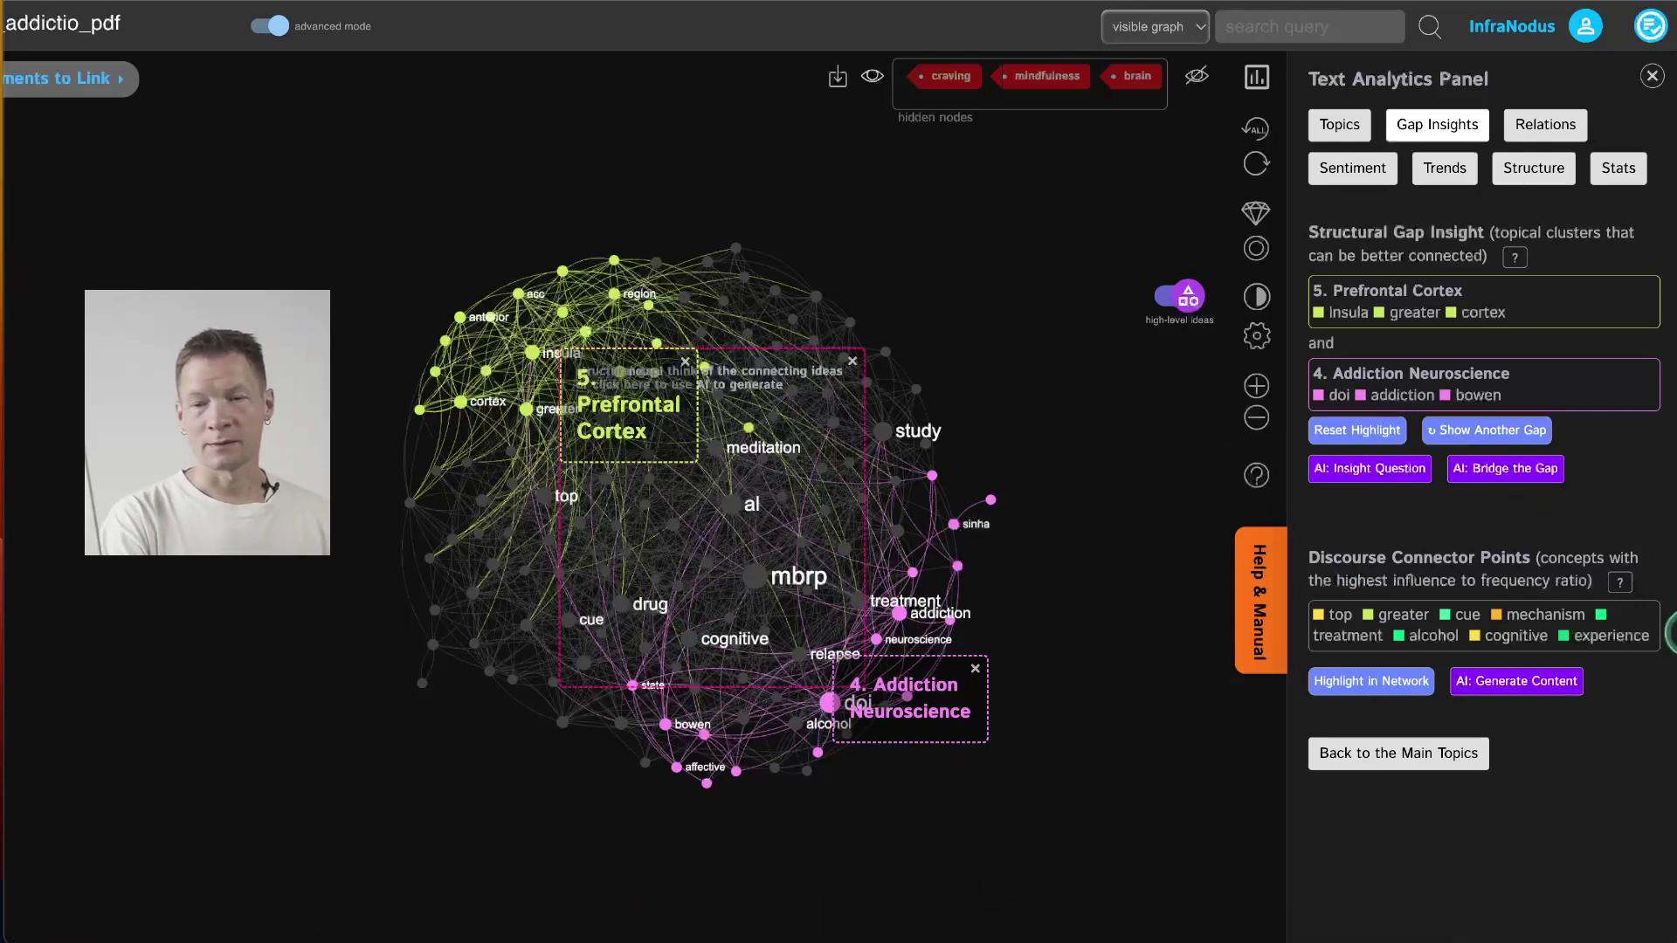